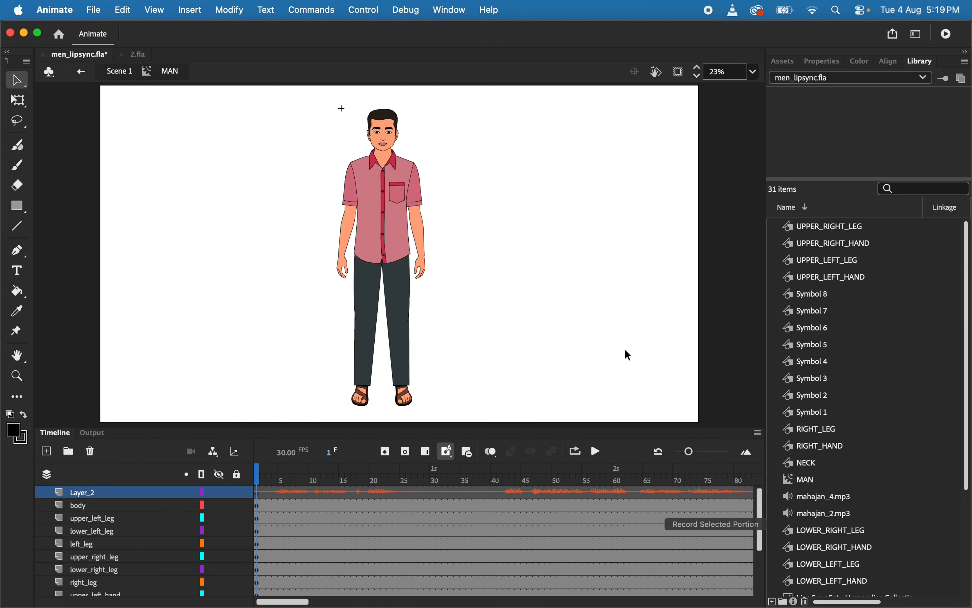
Play back the man's timeline and lock Layer_2, which holds the audio
left_click(591, 453)
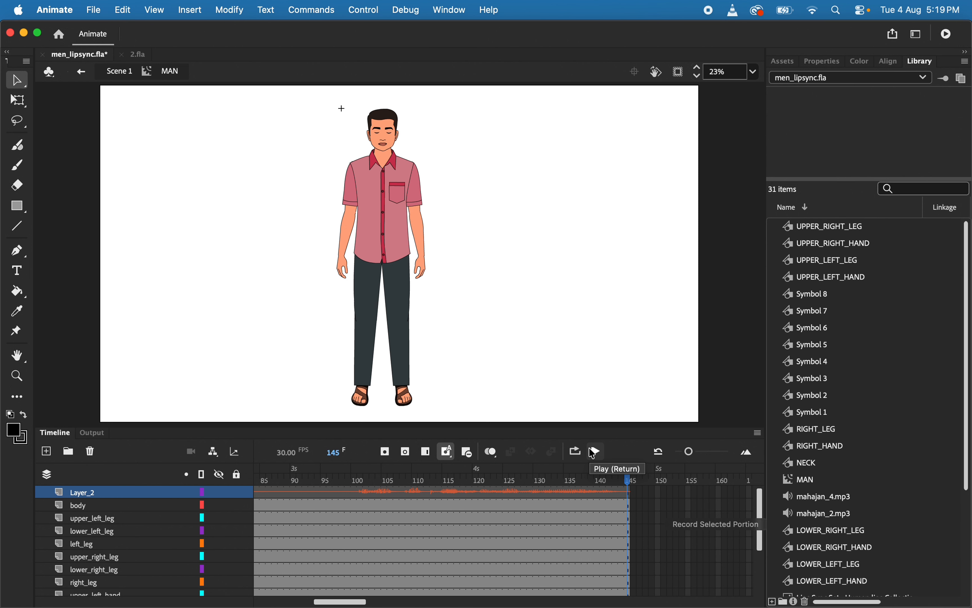
scroll(542, 498, "left", 10)
scroll(542, 499, "down", 2)
scroll(541, 497, "left", 1)
scroll(470, 504, "up", 3)
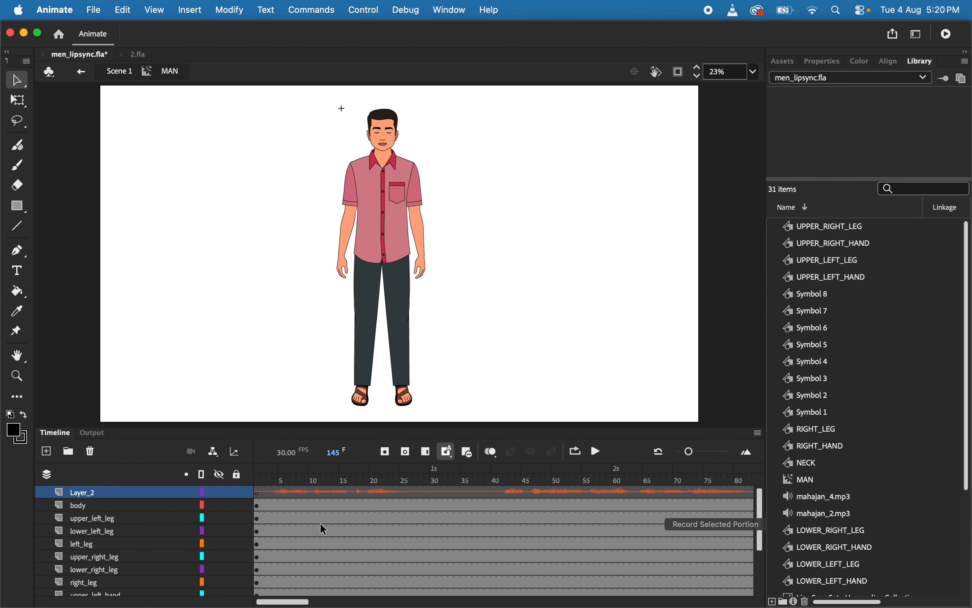
left_click(237, 492)
scroll(338, 522, "down", 3)
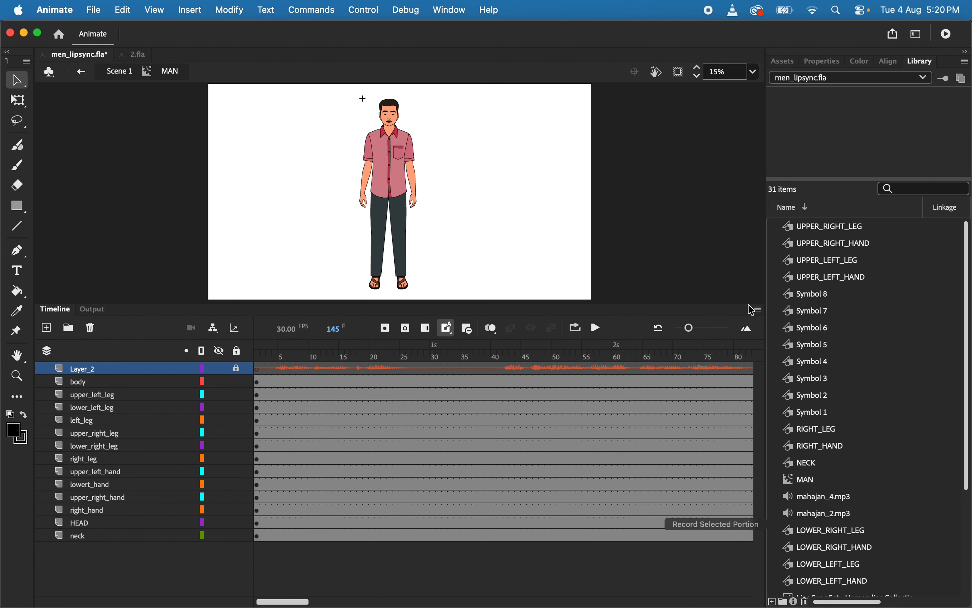
Insert keyframes at frames 10 and 15 on all body-part layers
left_click(314, 369)
left_click_drag(311, 366, 310, 549)
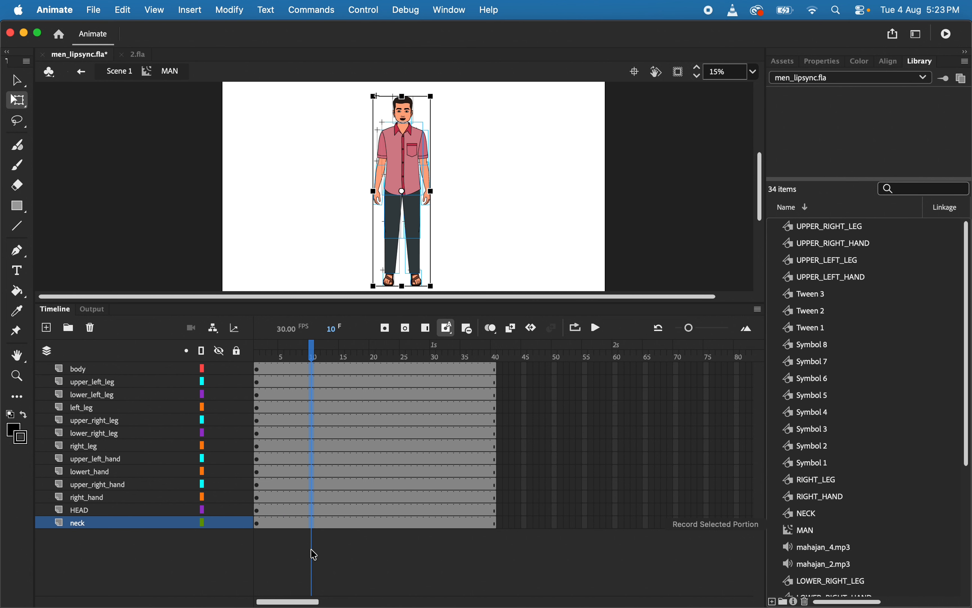
key("F6")
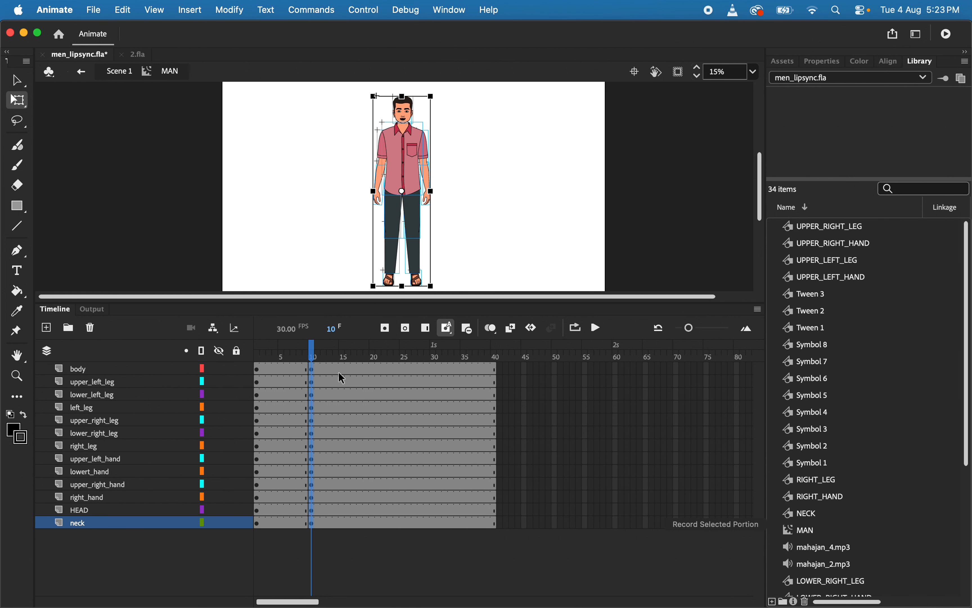
left_click(344, 369)
left_click_drag(345, 369, 342, 591)
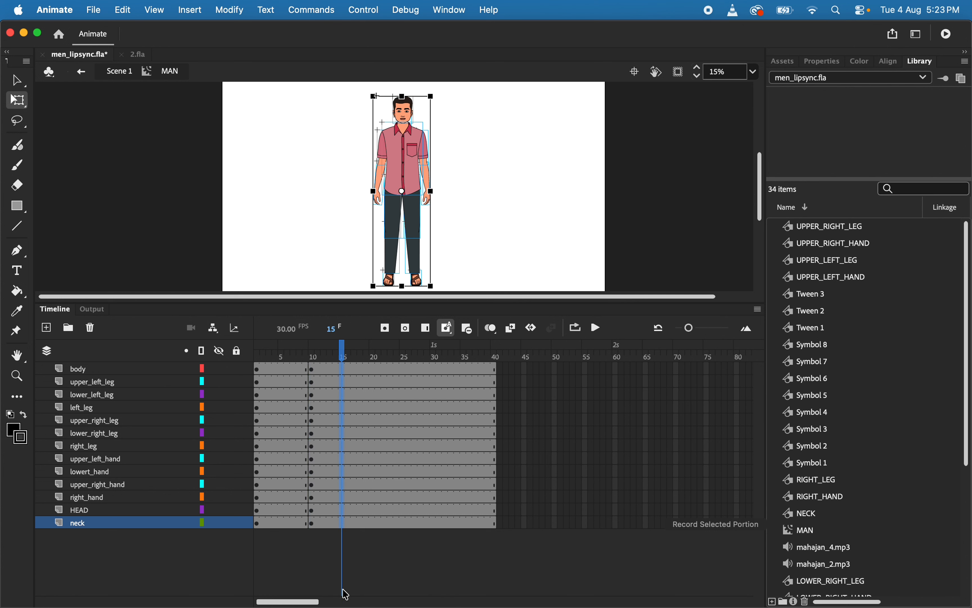
key("F6")
At frame 15, place the whole figure's transformation point at the feet and squash the figure slightly downward
left_click_drag(403, 191, 404, 285)
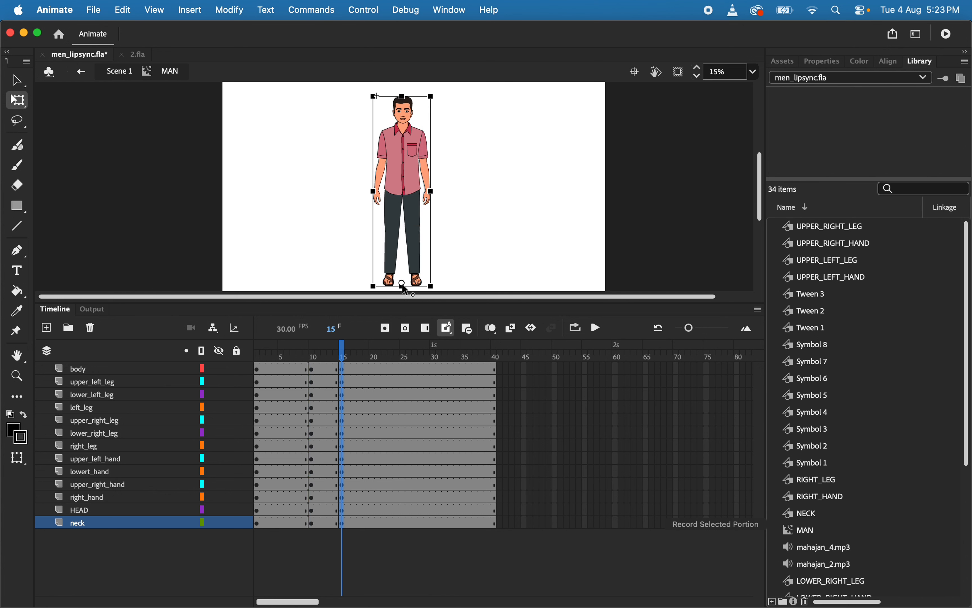
left_click_drag(402, 284, 402, 283)
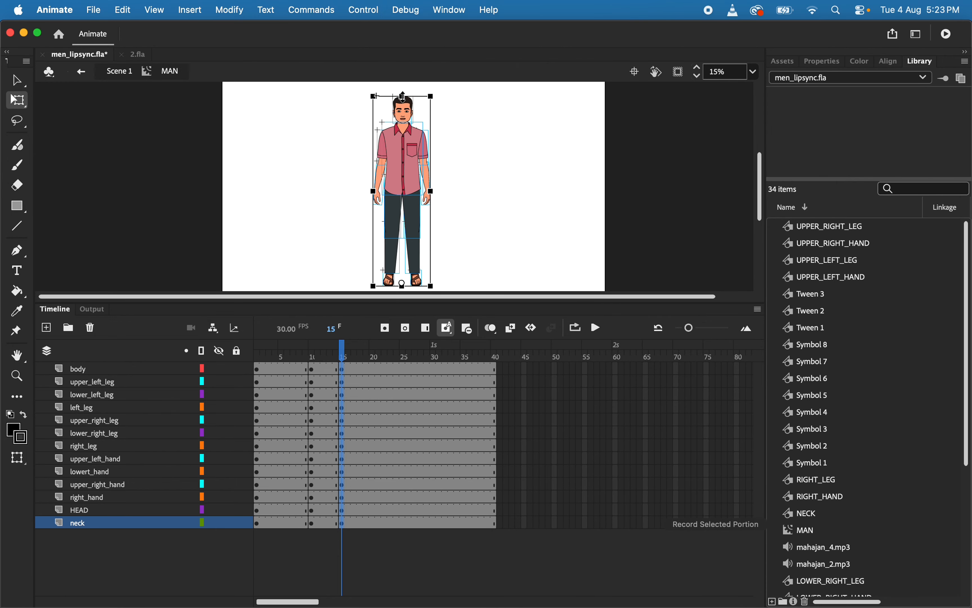
left_click_drag(403, 97, 403, 99)
Insert keyframes at frame 25 on all layers and tilt the head slightly counterclockwise there
left_click_drag(406, 369, 406, 538)
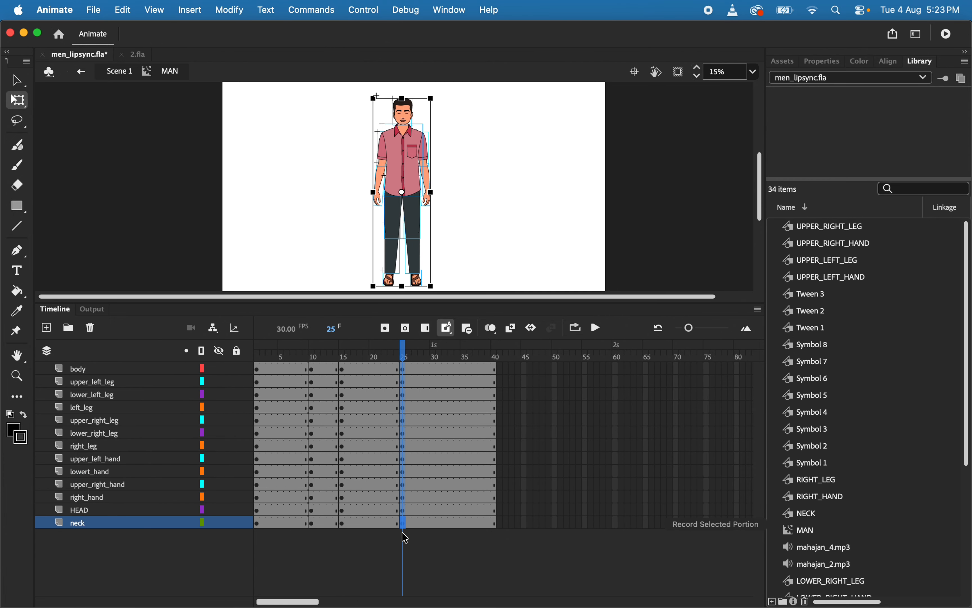
key("super+equal")
key("super+equal")
scroll(469, 204, "up", 8)
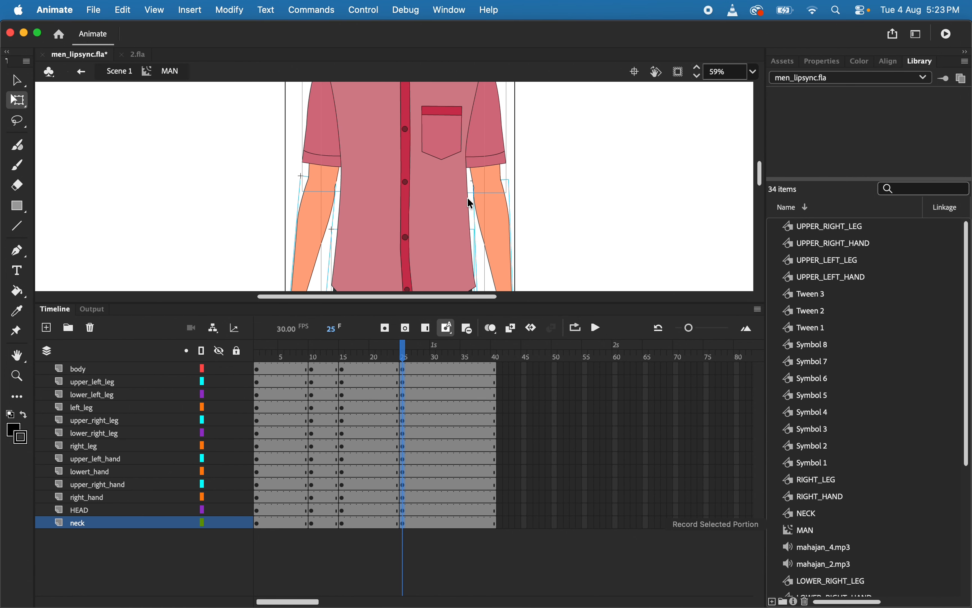
scroll(471, 202, "up", 2)
left_click(553, 187)
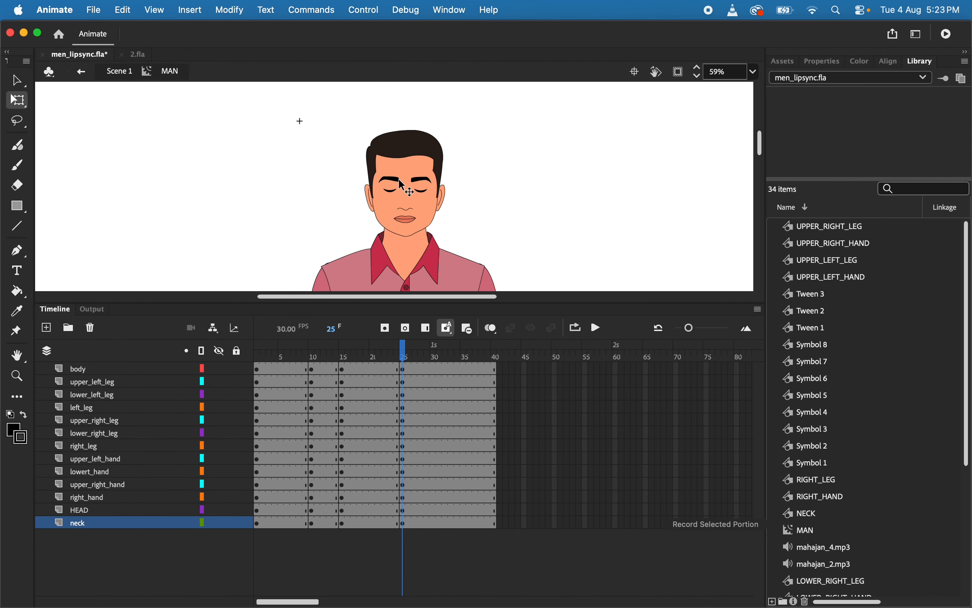
left_click(405, 185)
left_click_drag(453, 126, 446, 123)
At frame 25, rotate the right_hand forearm upward so it crosses the waist
scroll(447, 124, "down", 8)
scroll(347, 200, "down", 5)
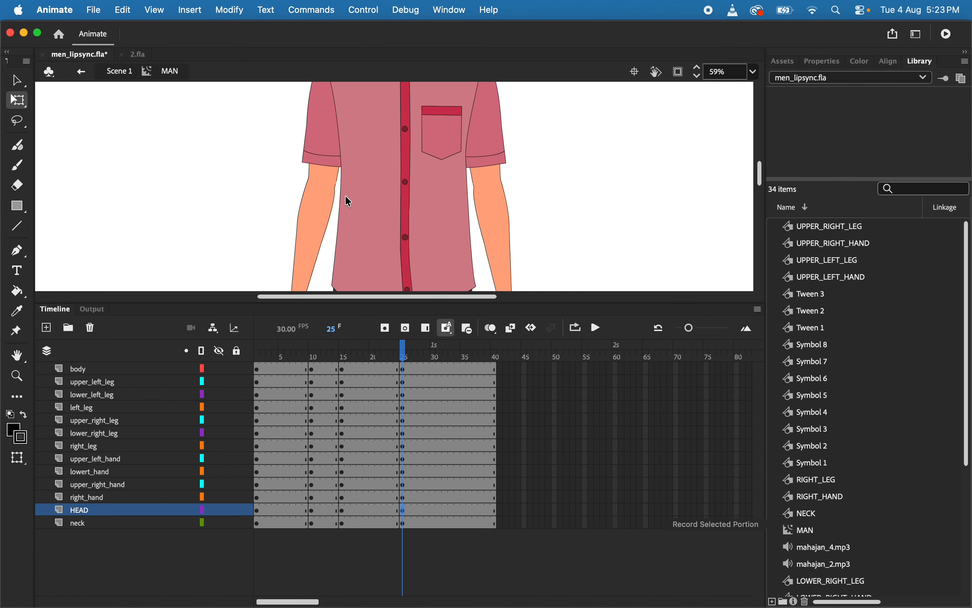
scroll(310, 202, "down", 3)
left_click(298, 222)
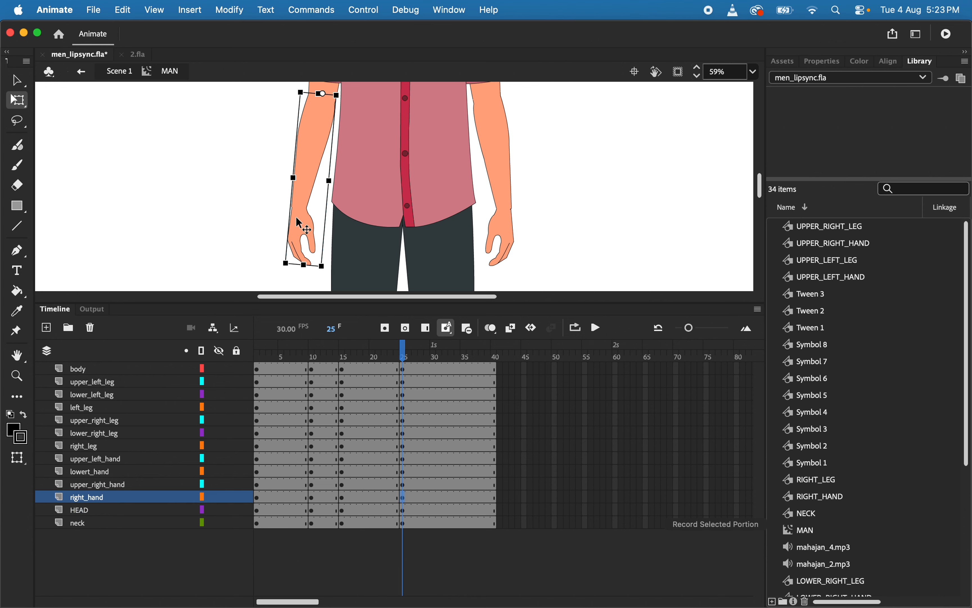
left_click_drag(287, 277, 469, 196)
Move the upper_right_hand and right_hand layers above the body layer
left_click(112, 485, "shift")
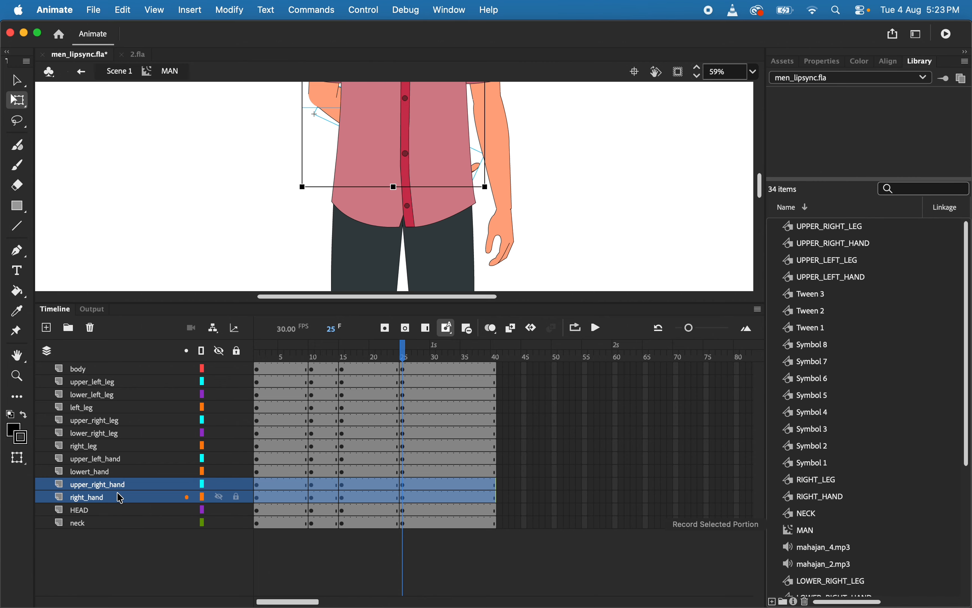
left_click_drag(120, 340, 119, 336)
scroll(357, 165, "up", 5)
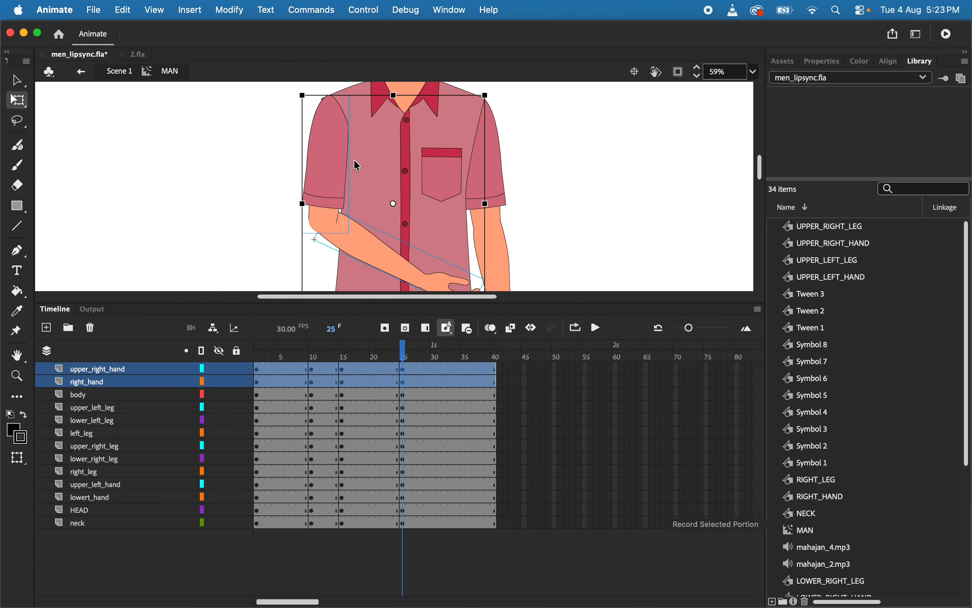
Rotate the right_hand forearm further up at frame 25 until it lies nearly horizontal across the chest
scroll(357, 165, "down", 3)
scroll(358, 165, "right", 3)
left_click(477, 165)
left_click(373, 185)
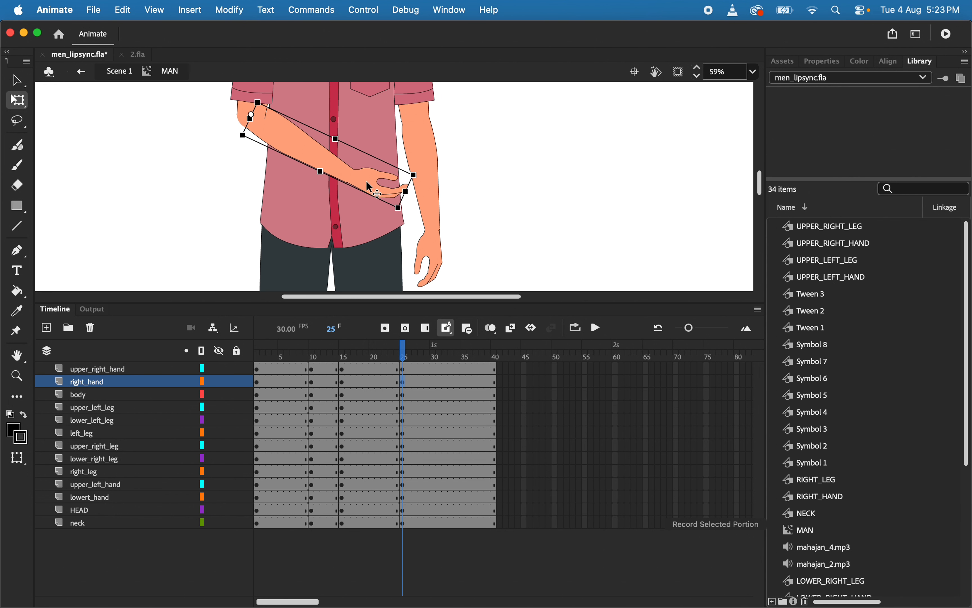
left_click_drag(406, 223, 428, 146)
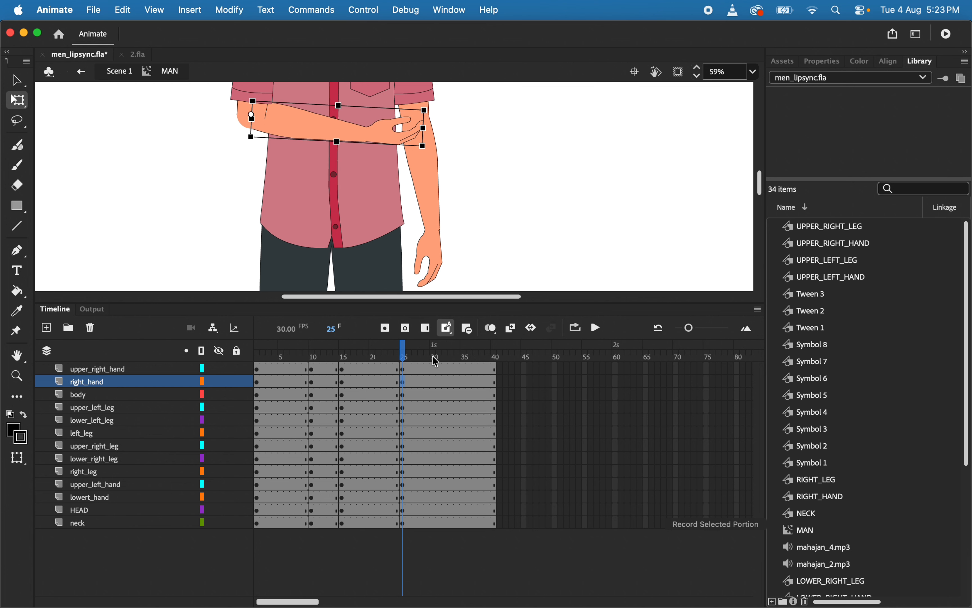
Insert keyframes at frame 35 on all layers and stretch the whole figure slightly upward from the feet
left_click(464, 368)
left_click(464, 524)
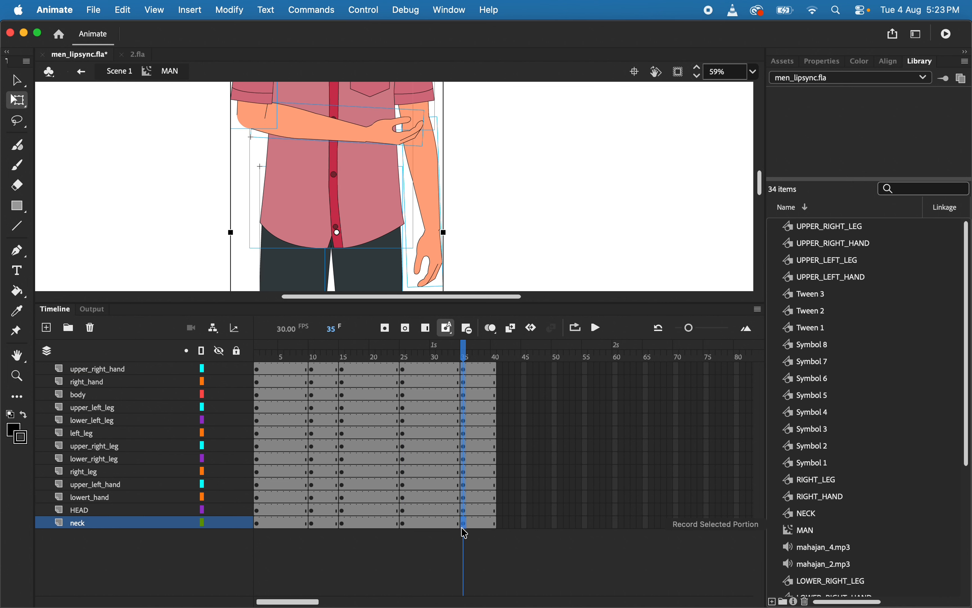
key("super+minus")
key("super+minus")
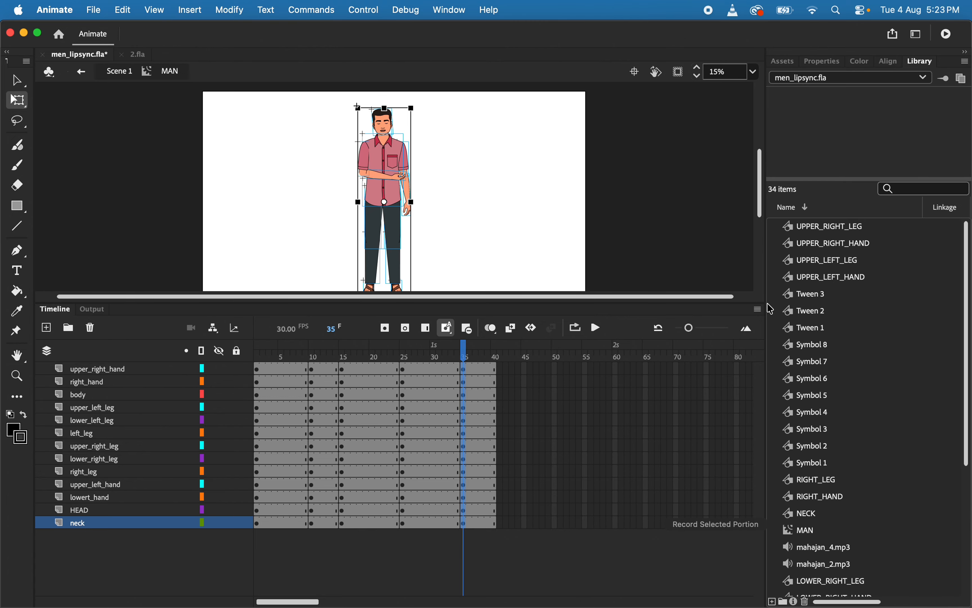
left_click_drag(759, 305, 759, 367)
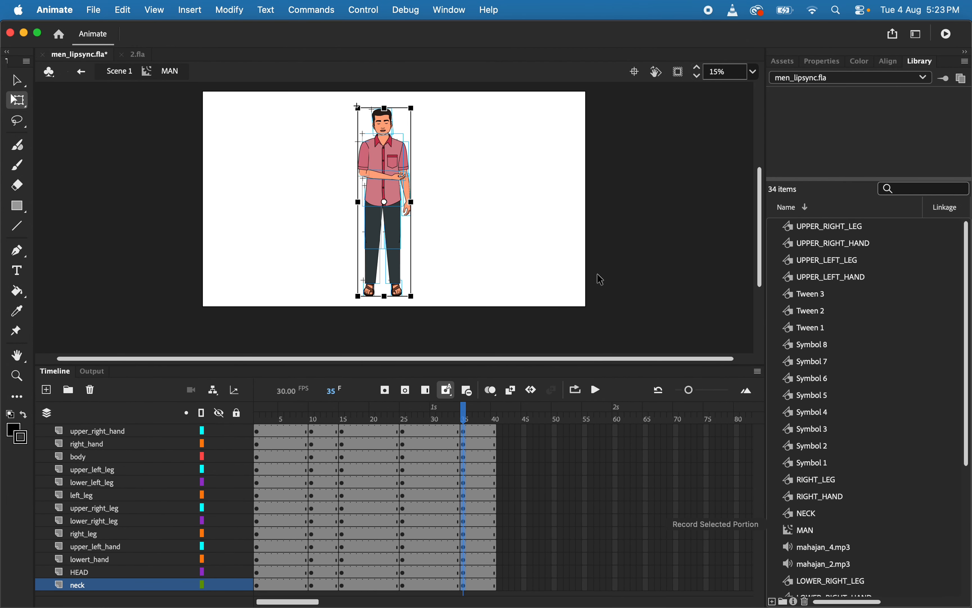
left_click_drag(385, 229, 384, 318)
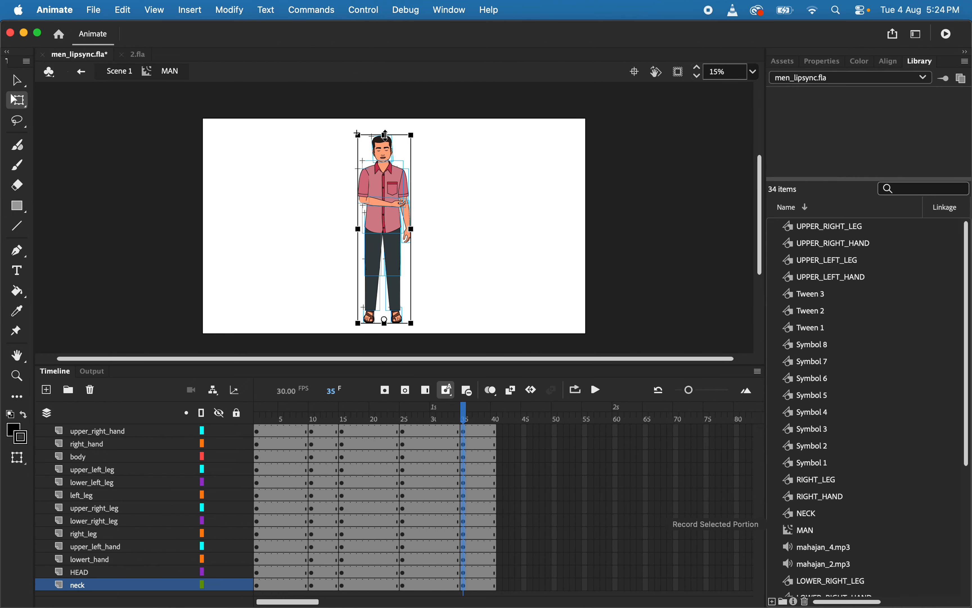
left_click_drag(385, 134, 385, 132)
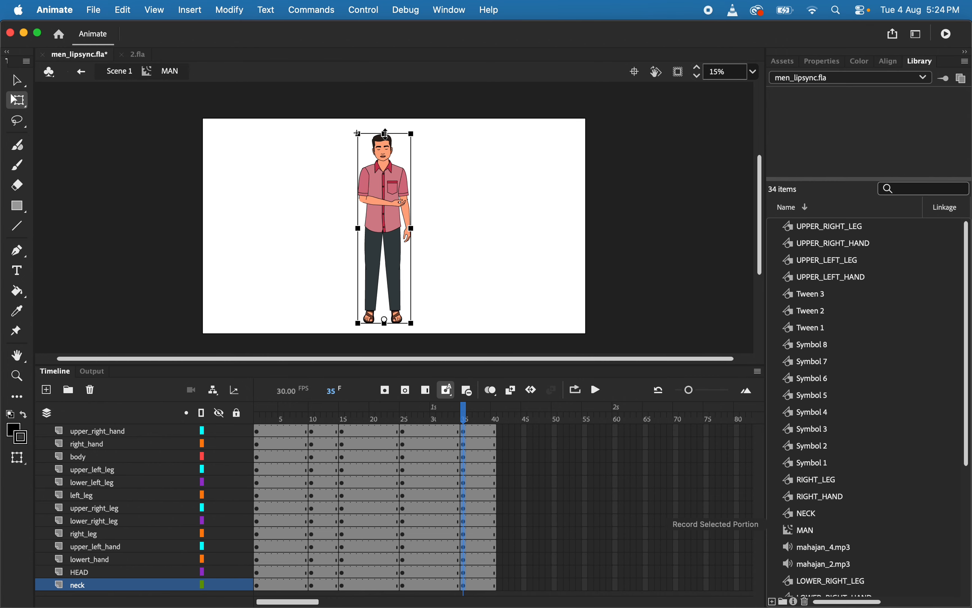
At frame 35, rotate the right_hand forearm down so it slants diagonally across the lower shirt
left_click(419, 166)
left_click(388, 205)
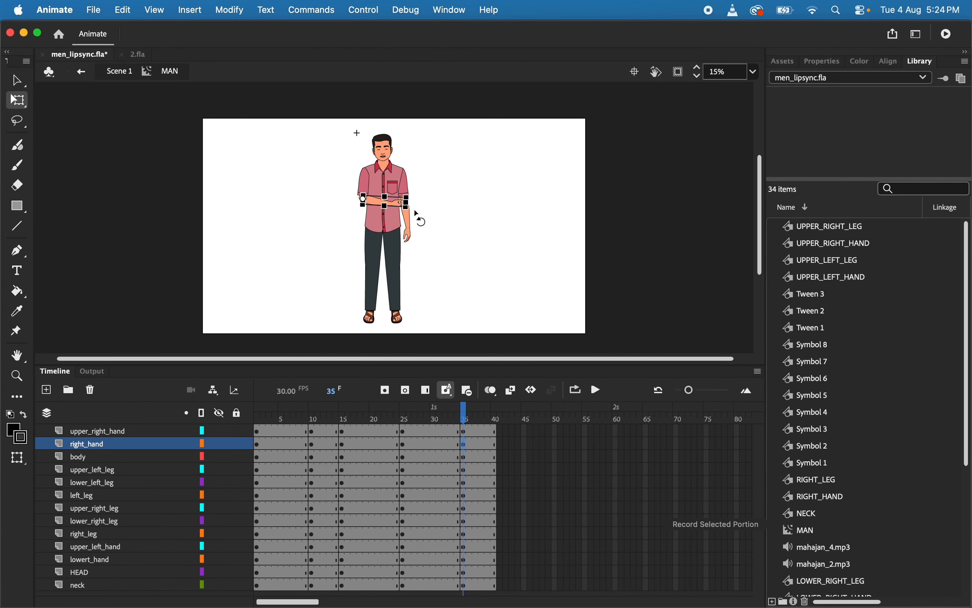
left_click_drag(416, 210, 407, 227)
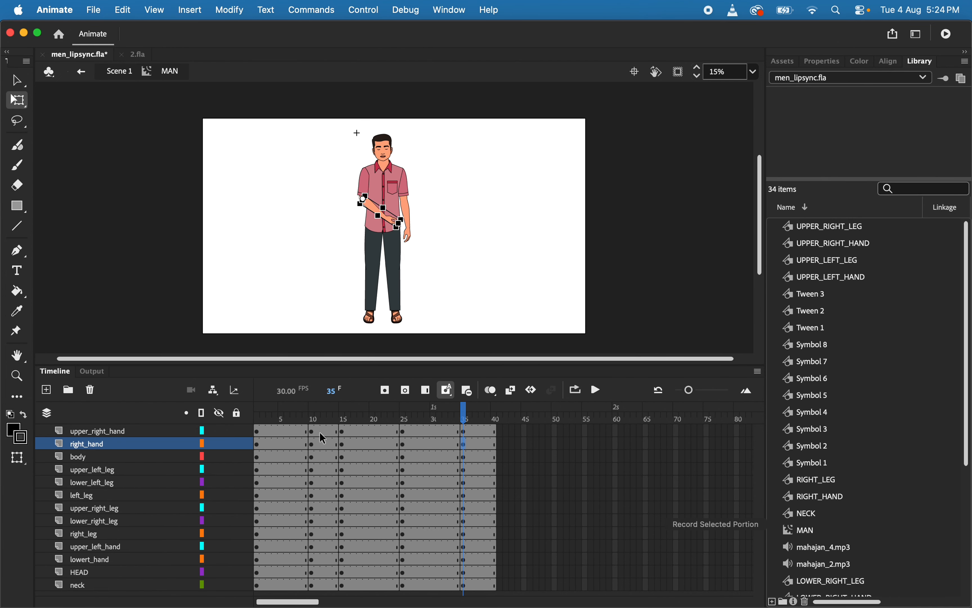
Create classic tweens between the keyframes at frames 10, 15, 25 and 35 on all layers
left_click_drag(326, 431, 426, 599)
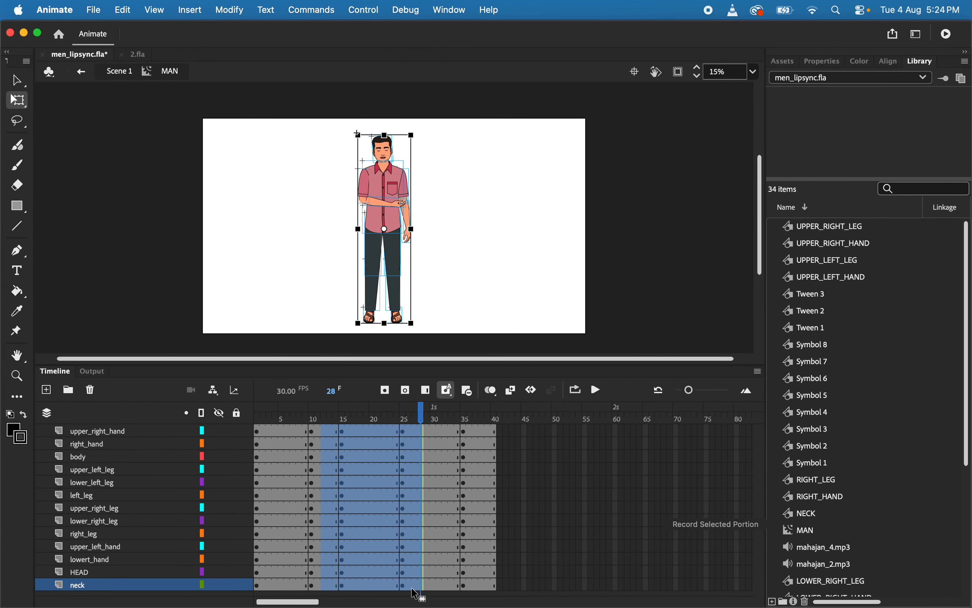
right_click(385, 560)
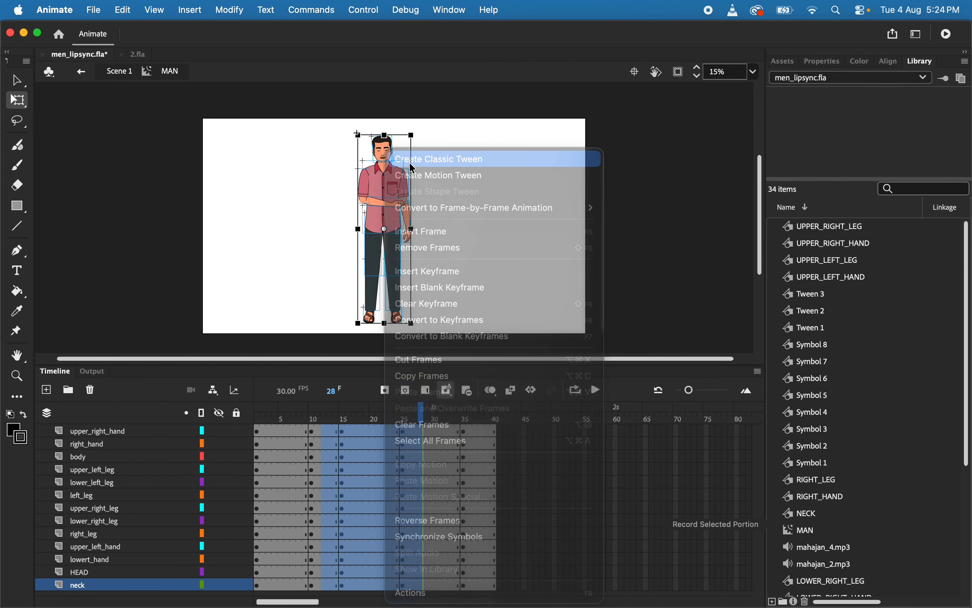
left_click(412, 168)
left_click(609, 360)
At frame 25, move the transformation point of the lowert_hand forearm up to the elbow
left_click(431, 249)
left_click_drag(419, 419, 431, 442)
key("super+equal")
key("super+equal")
left_click(403, 495)
left_click(459, 172)
left_click_drag(447, 205, 444, 132)
left_click_drag(421, 561, 441, 564)
right_click(442, 564)
left_click(466, 167)
right_click(441, 563)
left_click(466, 166)
key("Return")
left_click_drag(312, 411, 462, 451)
key("super+z")
key("super+z")
key("super+z")
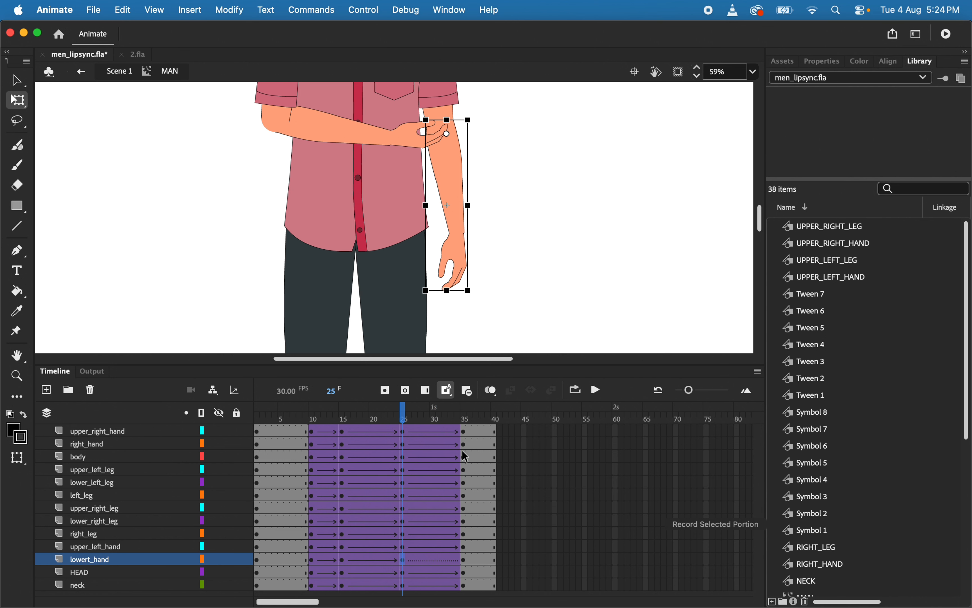
Remove the classic tween on lowert_hand between frames 25 and 35, recreate it and check the motion
right_click(428, 558)
left_click(466, 159)
right_click(428, 560)
left_click(466, 159)
key("Return")
left_click_drag(440, 414, 415, 469)
Copy frames 10 to 35 of all layers to frame 61 onward and reverse the copied frames
key("super+minus")
key("super+minus")
left_click_drag(313, 436, 465, 600)
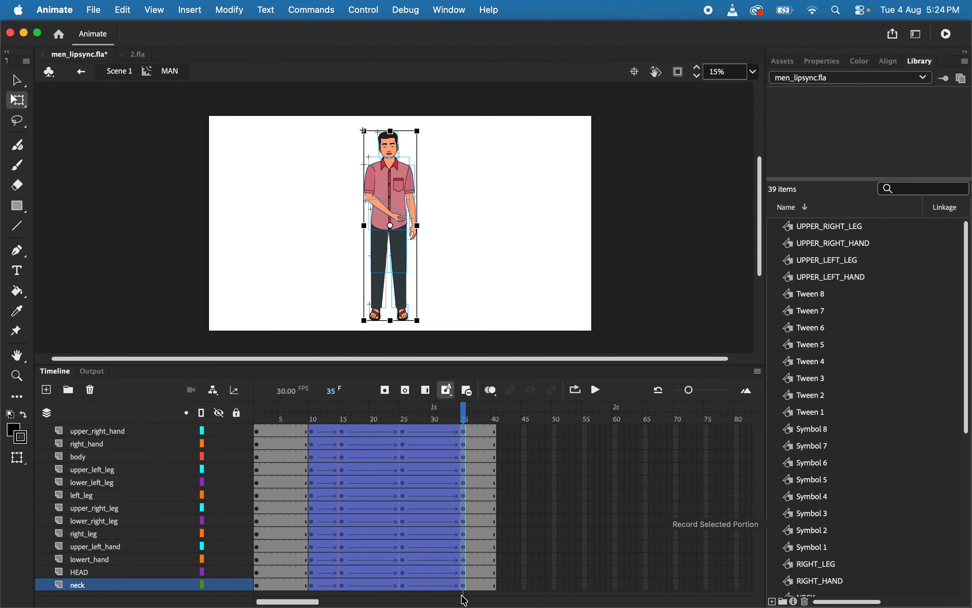
left_click_drag(416, 537, 723, 533)
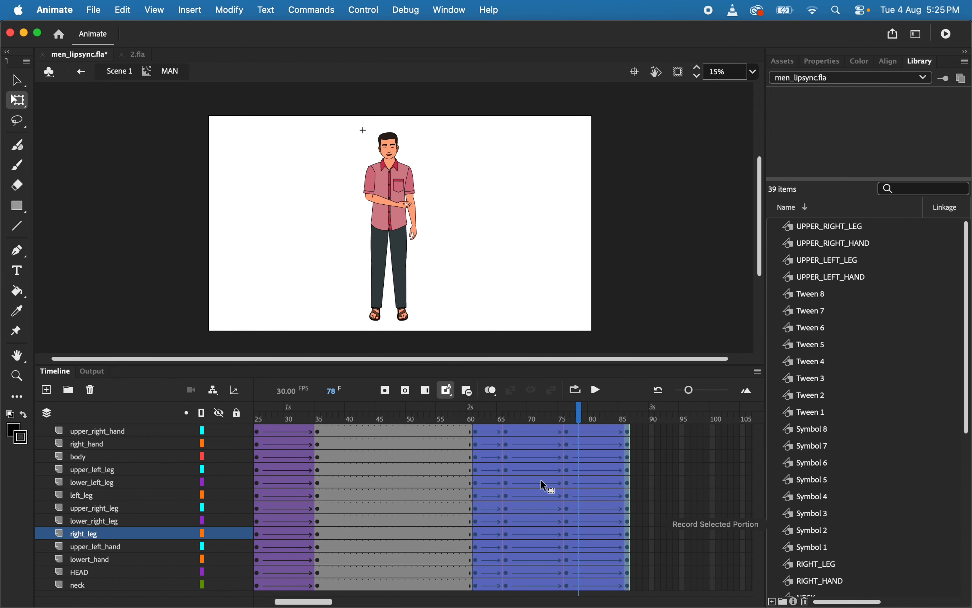
right_click(543, 483)
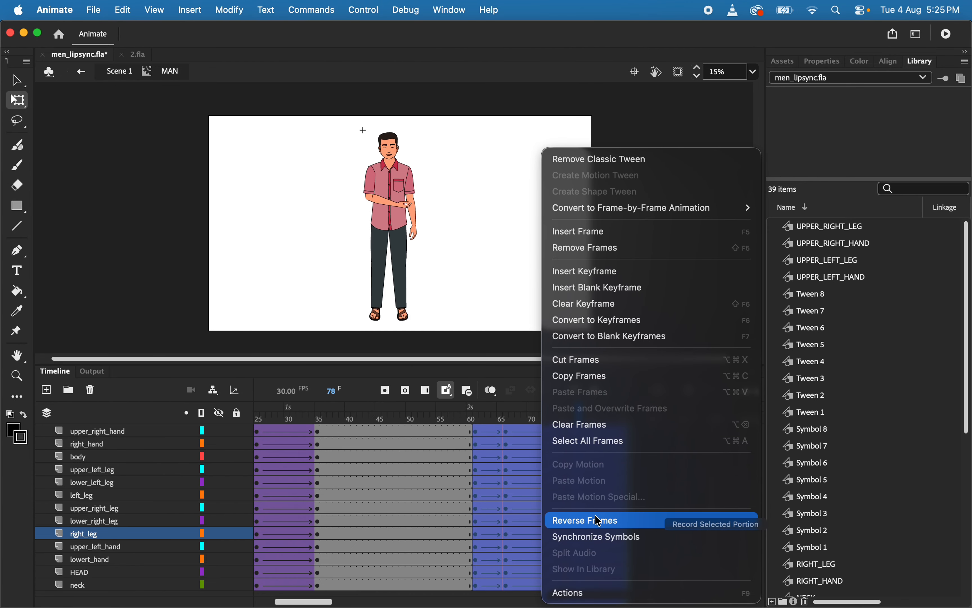
left_click(600, 524)
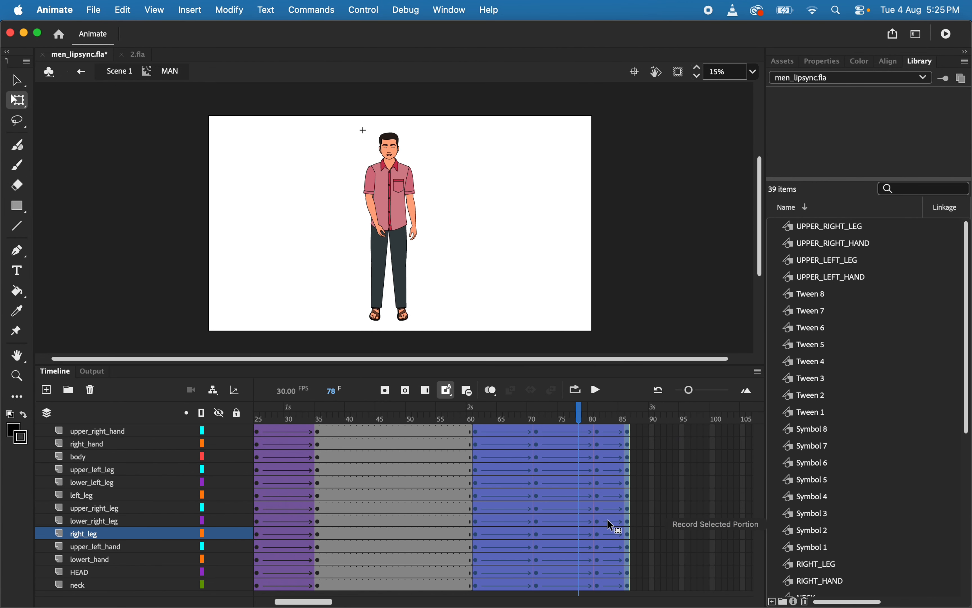
Scrub through the arm gesture and test the movie to check the animation
left_click_drag(579, 409, 460, 418)
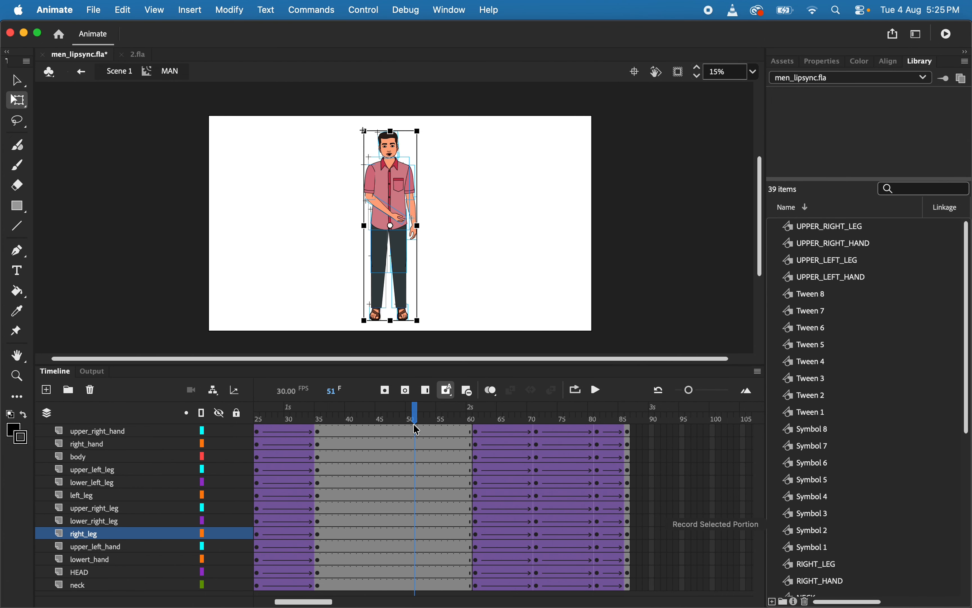
key("super+Return")
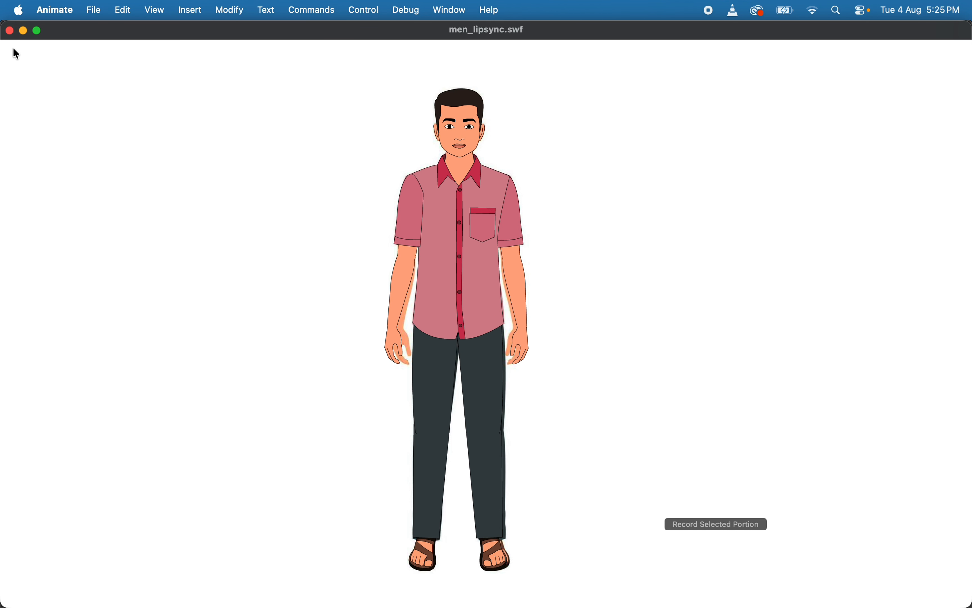
left_click(9, 31)
Copy frames 10 to 35 of all layers to frame 115 onward
scroll(434, 506, "left", 3)
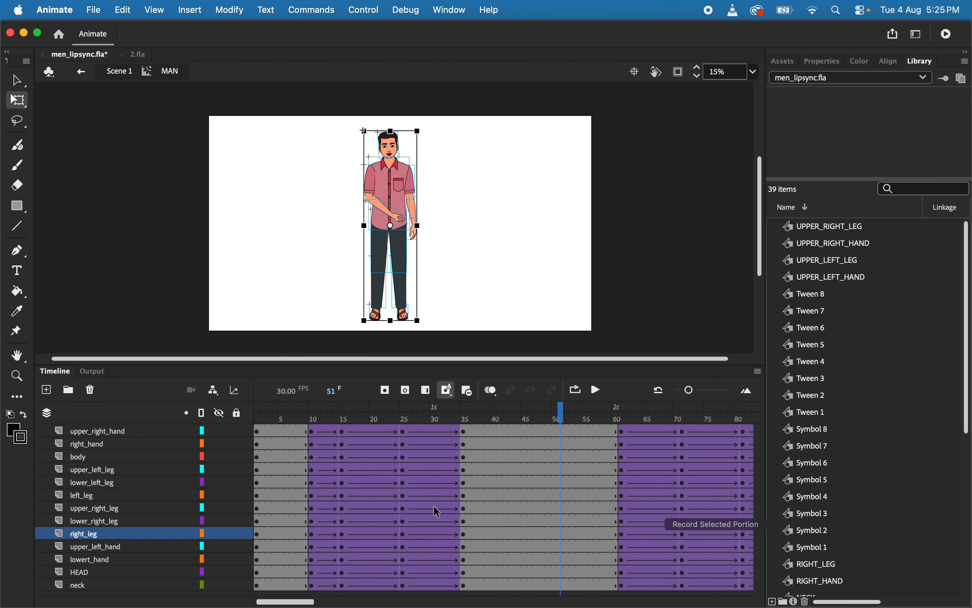
left_click_drag(310, 426, 465, 588)
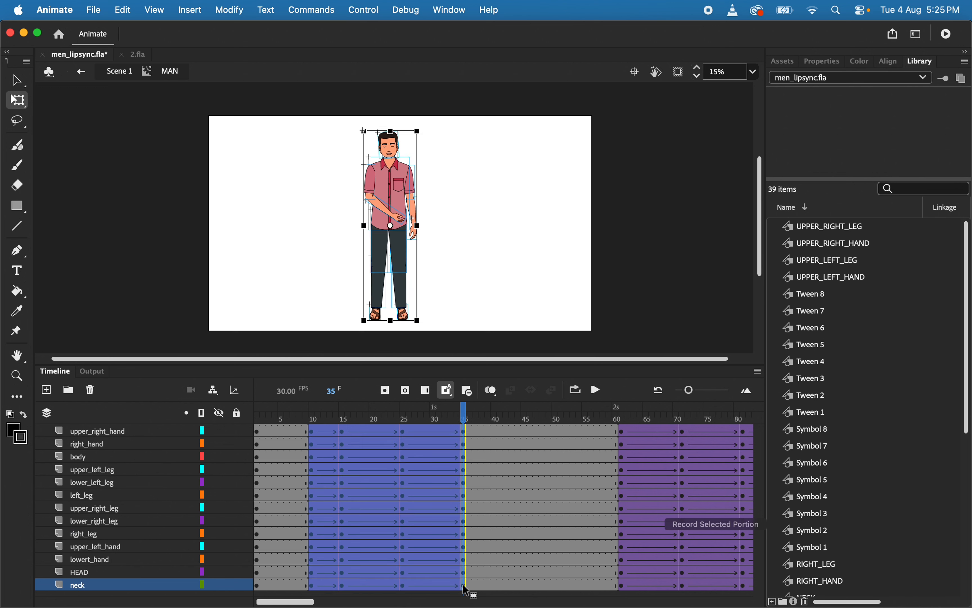
left_click_drag(405, 532, 710, 533)
scroll(662, 524, "right", 3)
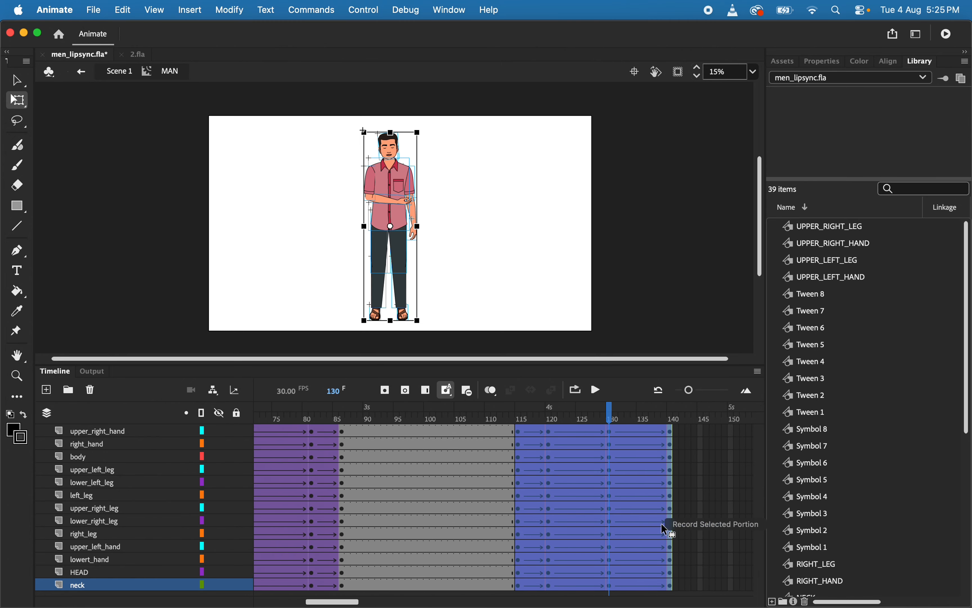
At frame 130, move the lowert_hand forearm's transformation point up to the elbow and rotate the forearm inward toward the body
left_click(610, 432)
left_click(607, 428)
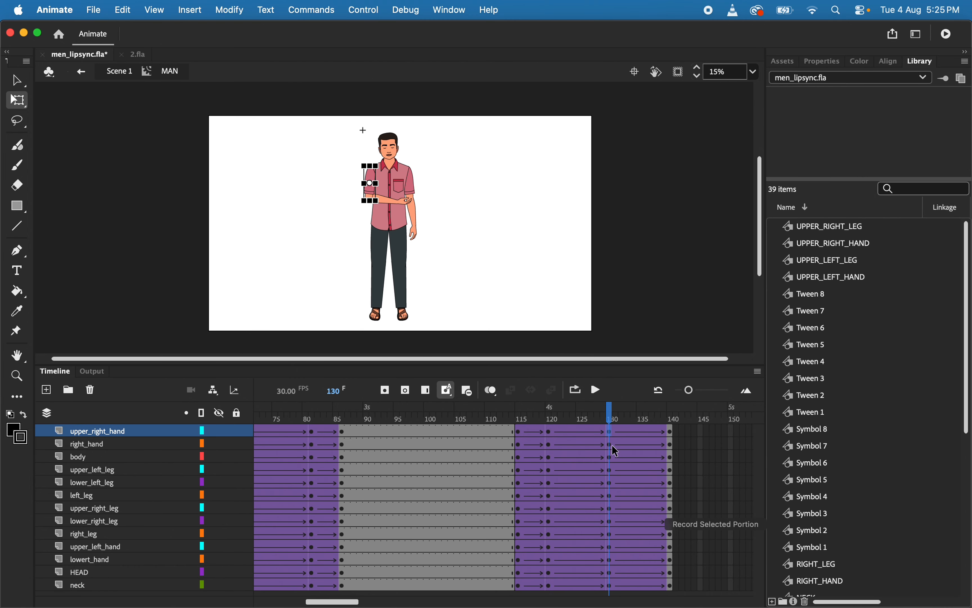
left_click(414, 231)
scroll(418, 229, "up", 2)
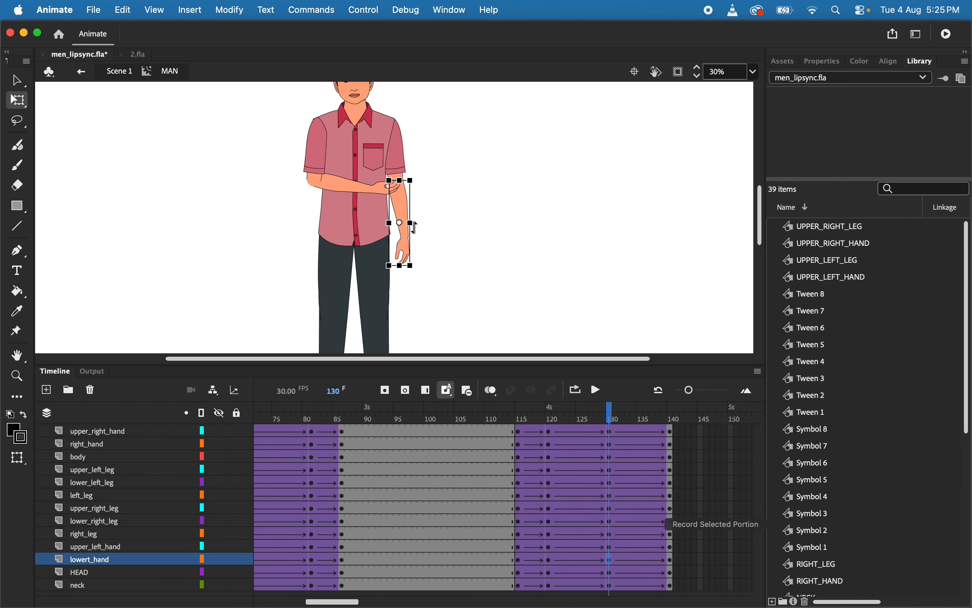
left_click(432, 225)
left_click(398, 223)
left_click(695, 546)
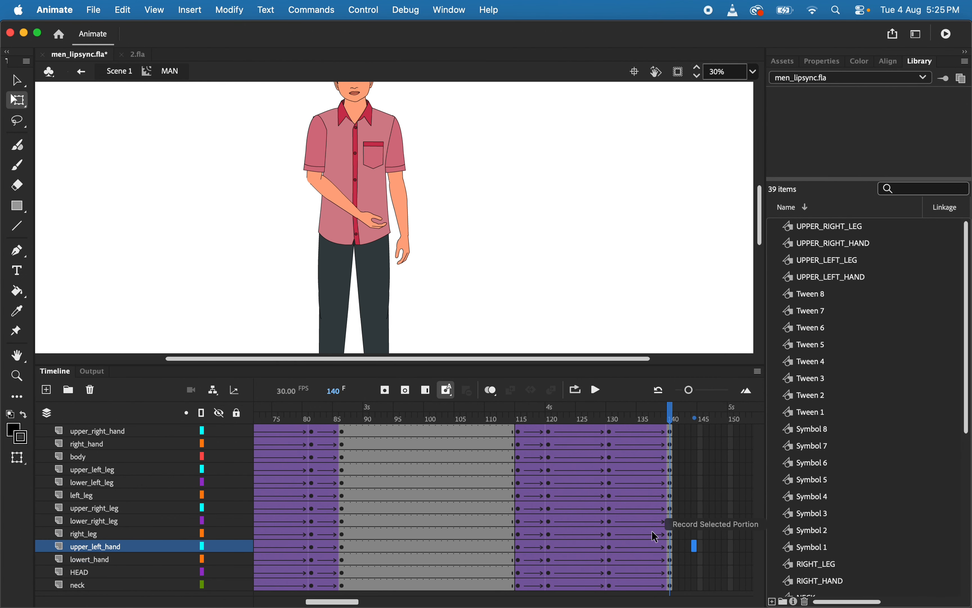
left_click(604, 521)
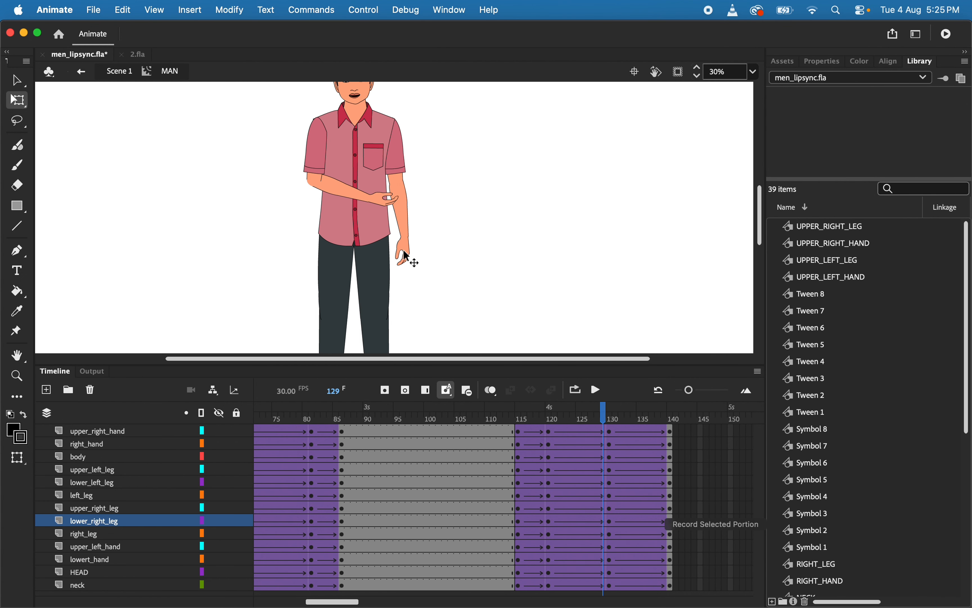
left_click(609, 533)
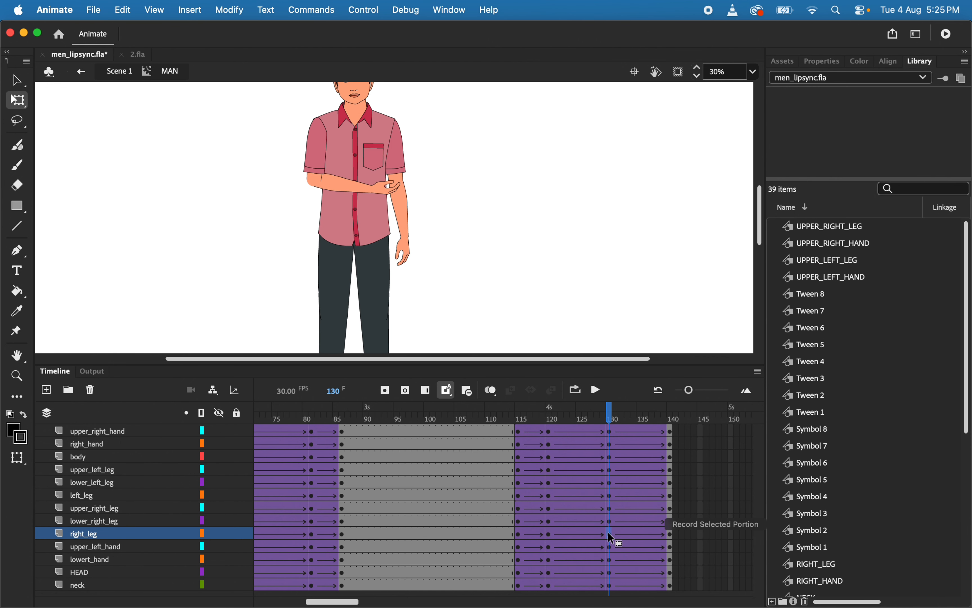
left_click(399, 221)
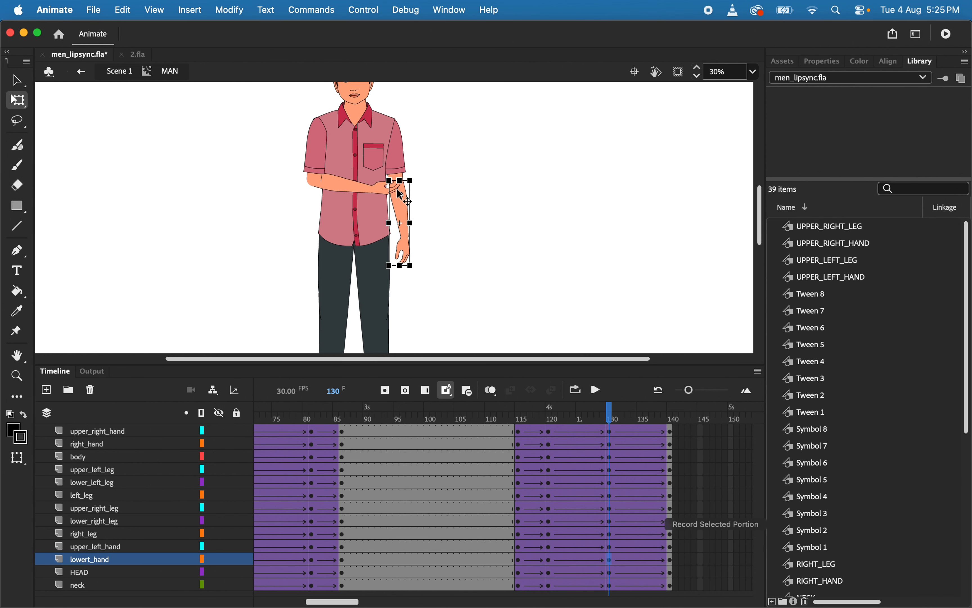
scroll(399, 195, "up", 3)
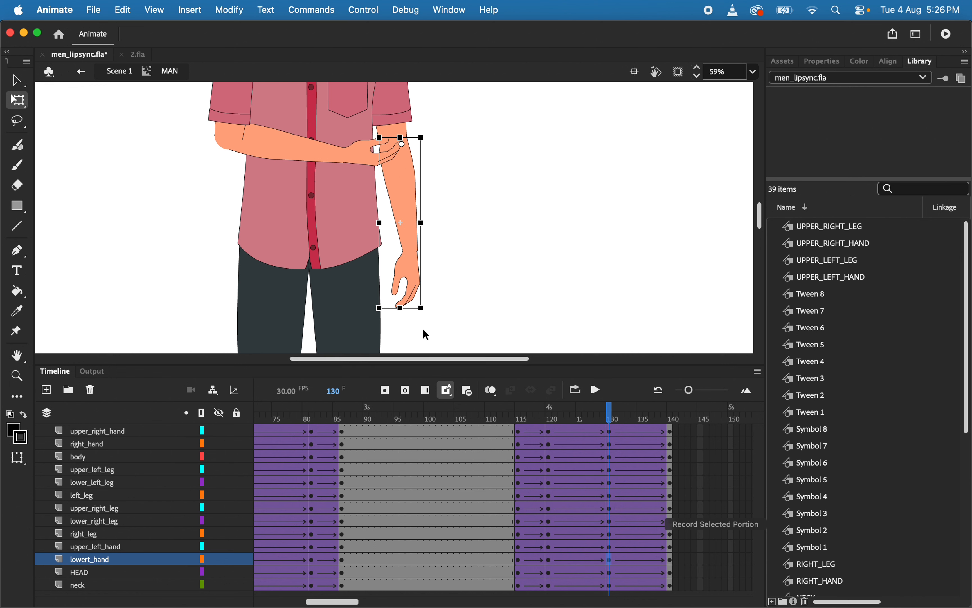
left_click_drag(425, 323, 377, 334)
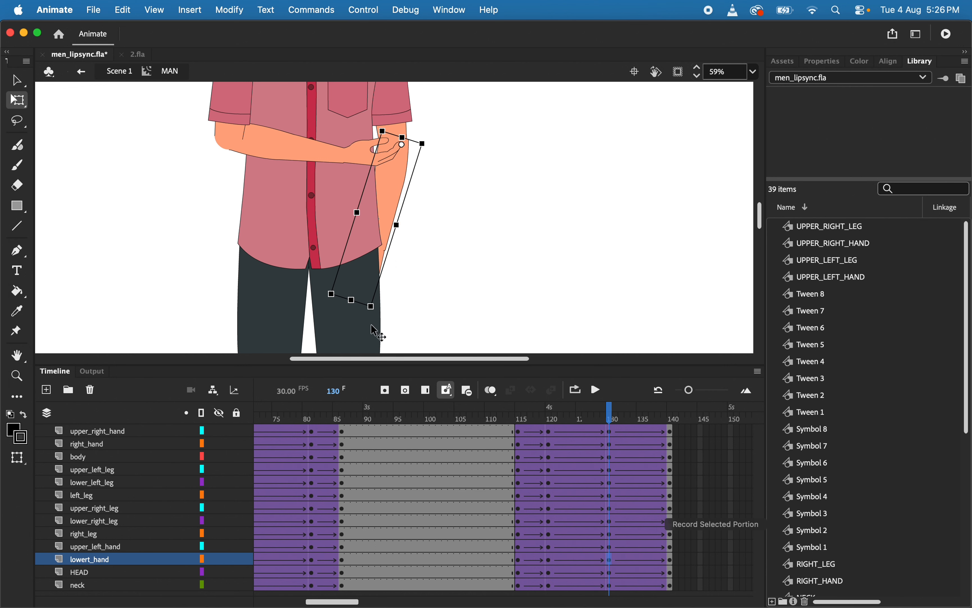
Move the upper_left_hand and lowert_hand layers to the top of the layer stack, in front of the body and the other arm
left_click(103, 549, "shift")
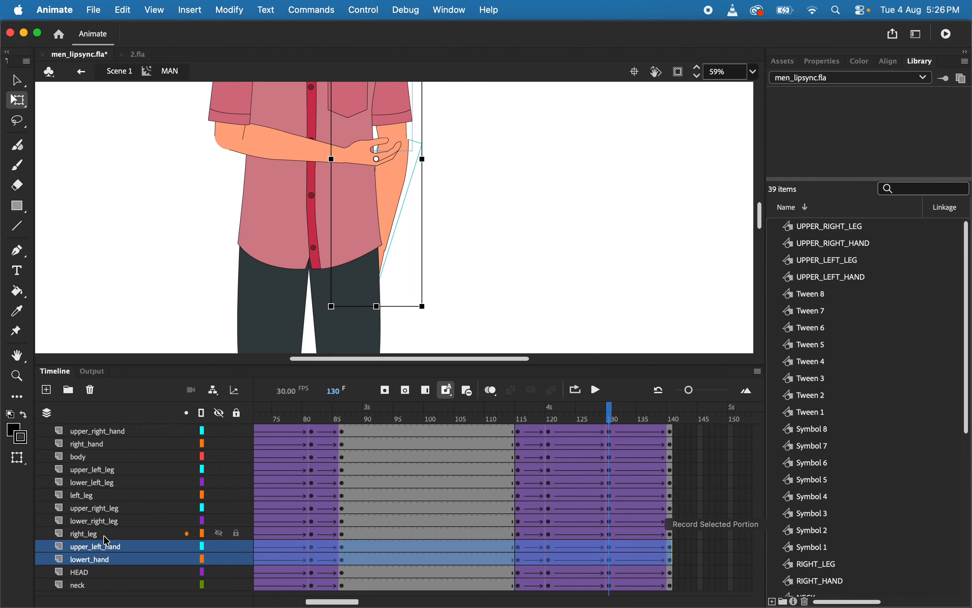
left_click_drag(121, 560, 124, 300)
scroll(430, 214, "up", 3)
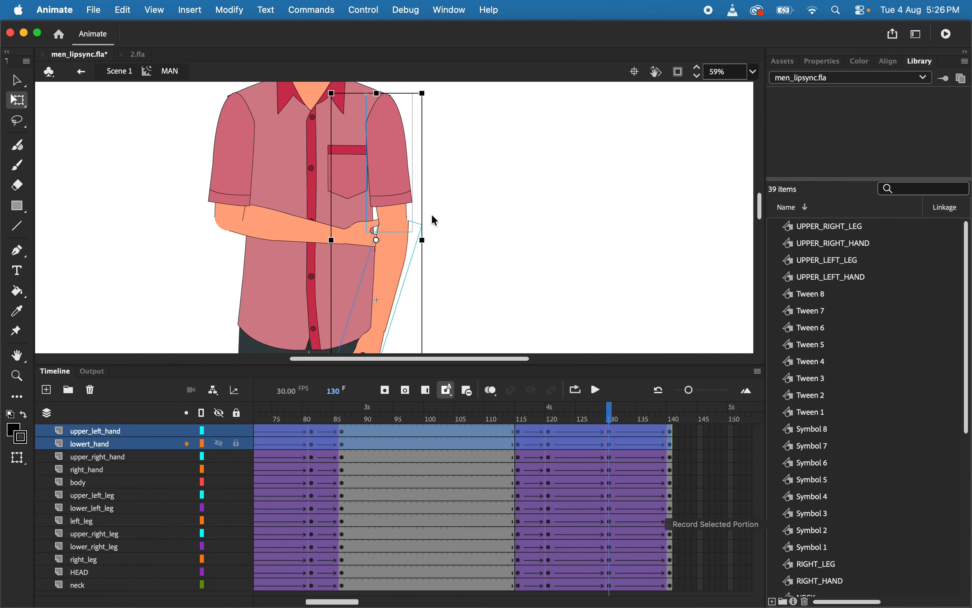
left_click(484, 248)
Move the lowert_hand forearm's transformation point up to the elbow at frames 120 and 115
left_click_drag(612, 419, 553, 426)
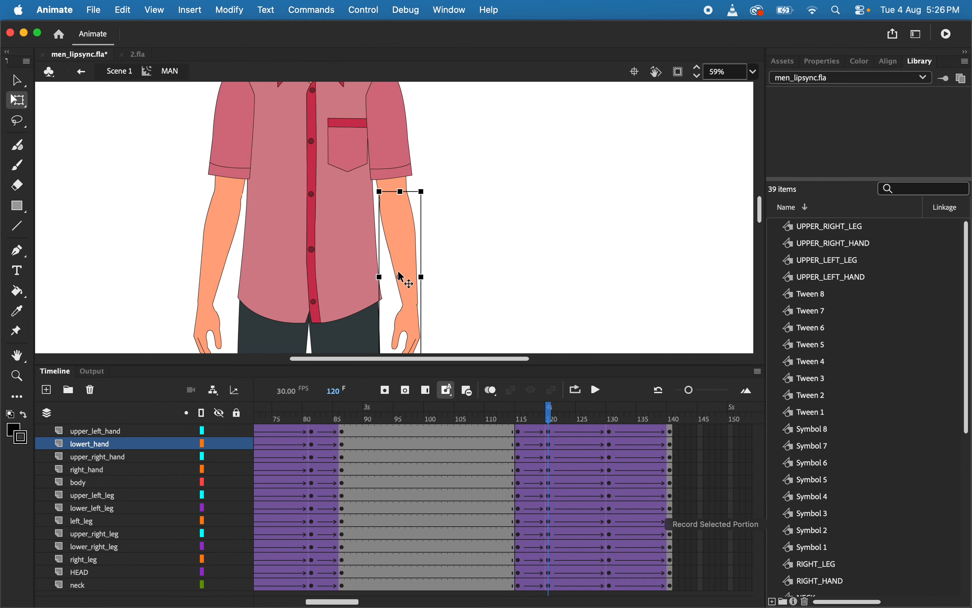
left_click_drag(400, 276, 400, 197)
left_click(521, 423)
left_click(410, 228)
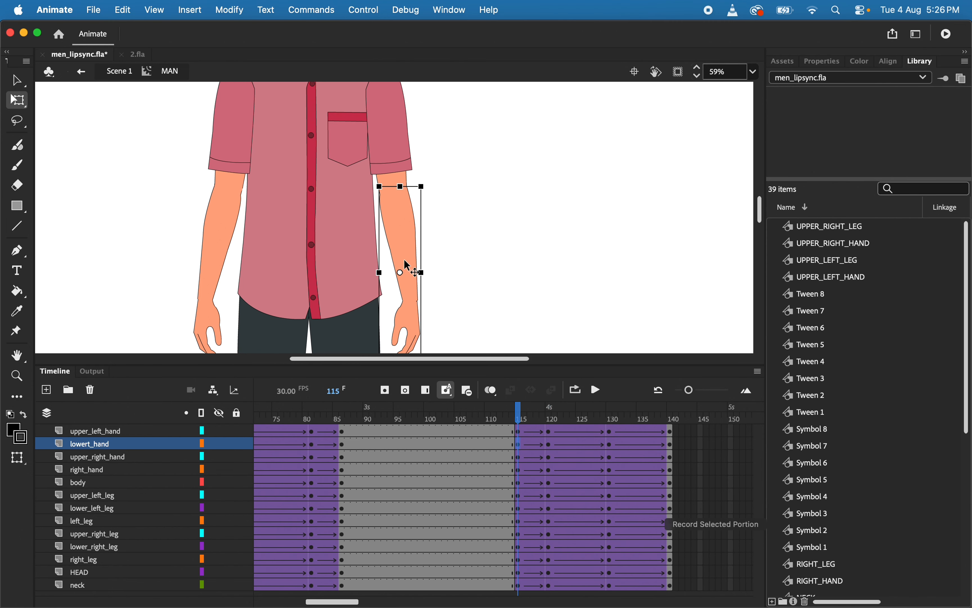
left_click_drag(400, 274, 400, 216)
Move the lowert_hand forearm's transformation point up to the elbow at frame 140
left_click_drag(520, 416, 677, 440)
left_click(402, 230)
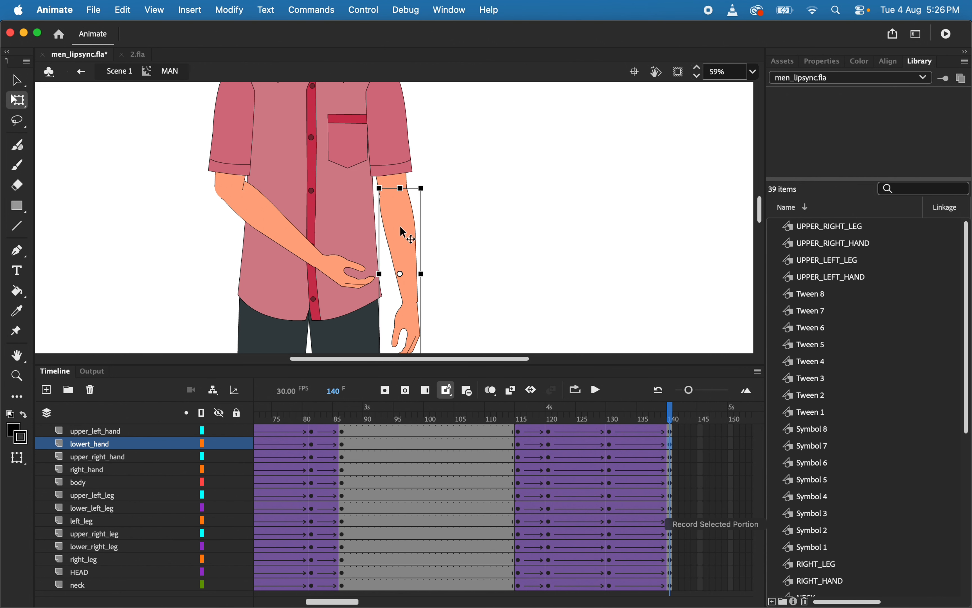
left_click_drag(402, 278, 401, 197)
mouse_move(674, 414)
left_mouse_down()
mouse_move(468, 418)
mouse_move(672, 418)
left_mouse_up()
Scrub back through the gesture and check the forearm's transformation point at frames 115, 120 and 130
left_click_drag(687, 462, 514, 444)
left_click(399, 244)
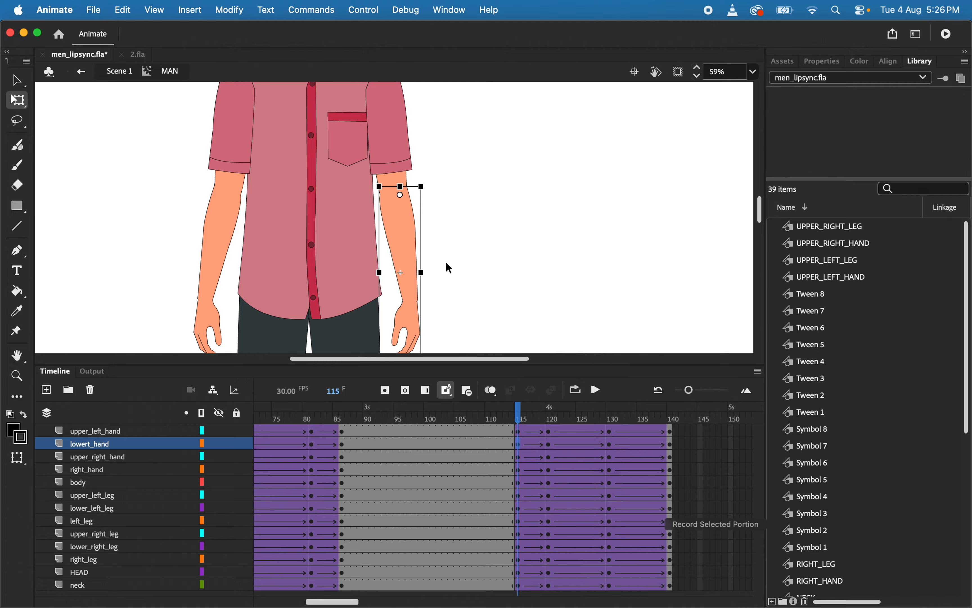
left_click(550, 414)
left_click(407, 237)
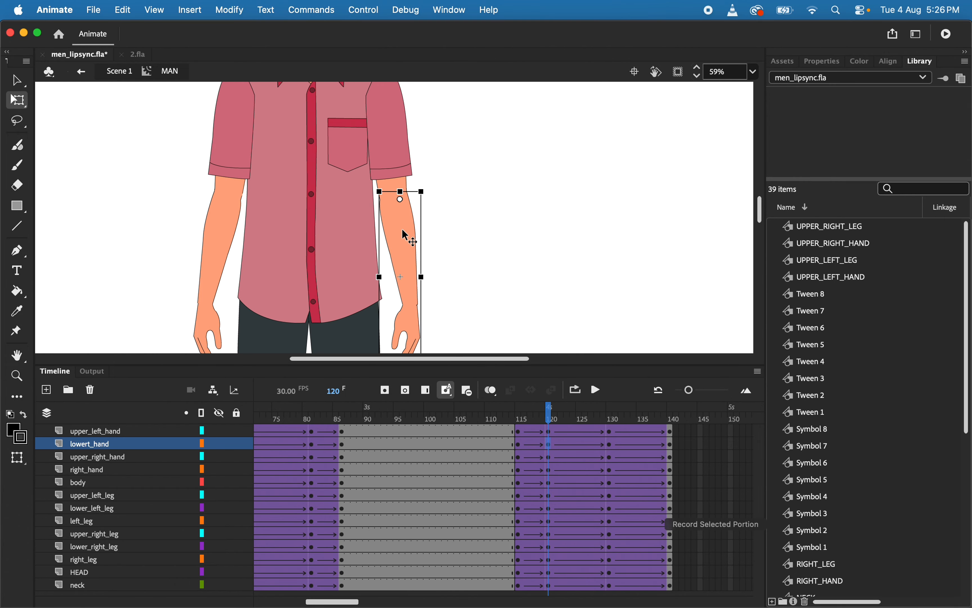
left_click(610, 418)
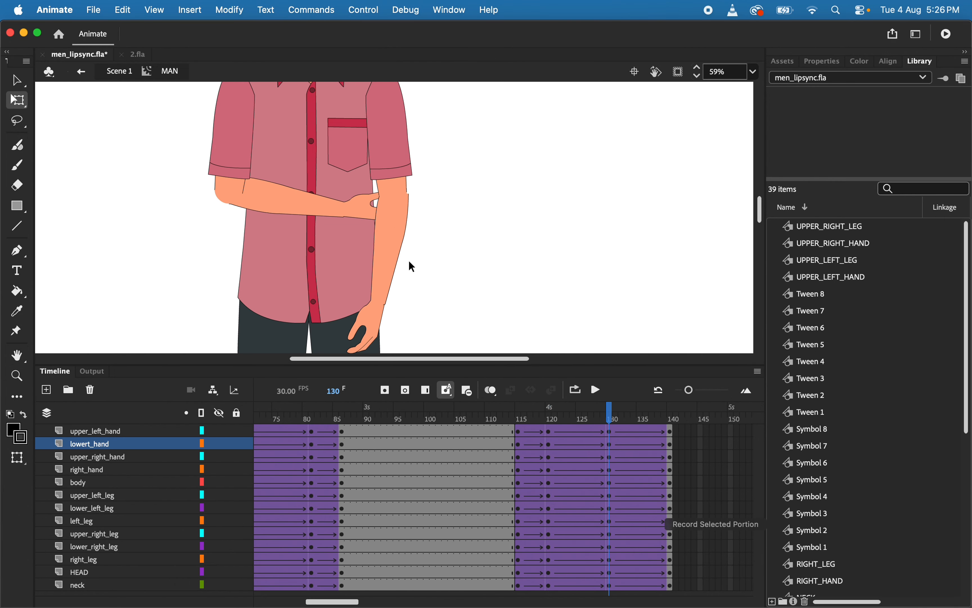
left_click(389, 249)
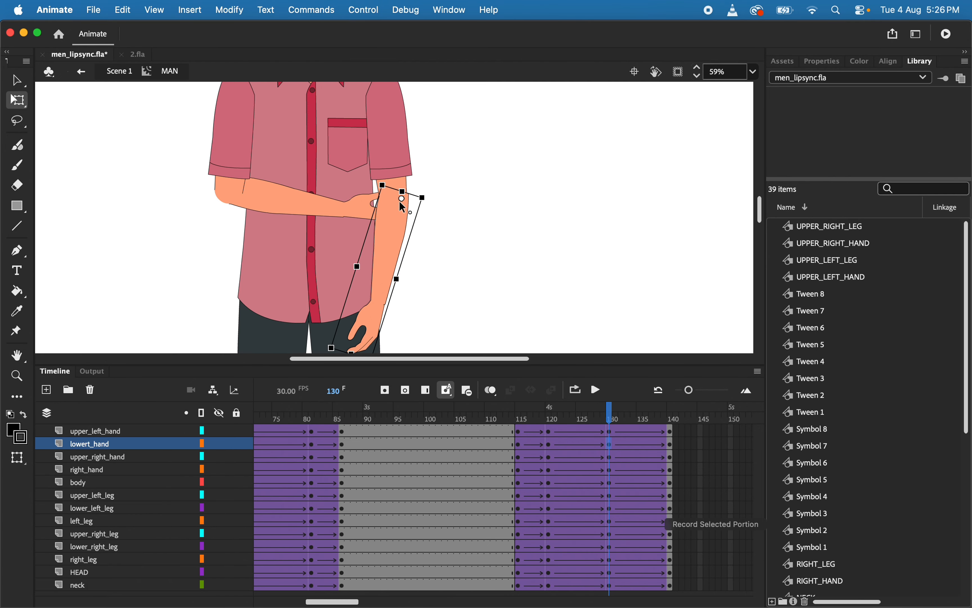
Fine-tune the lowert_hand forearm's transformation point on the elbow joint at frames 140 and 130
scroll(396, 202, "up", 4)
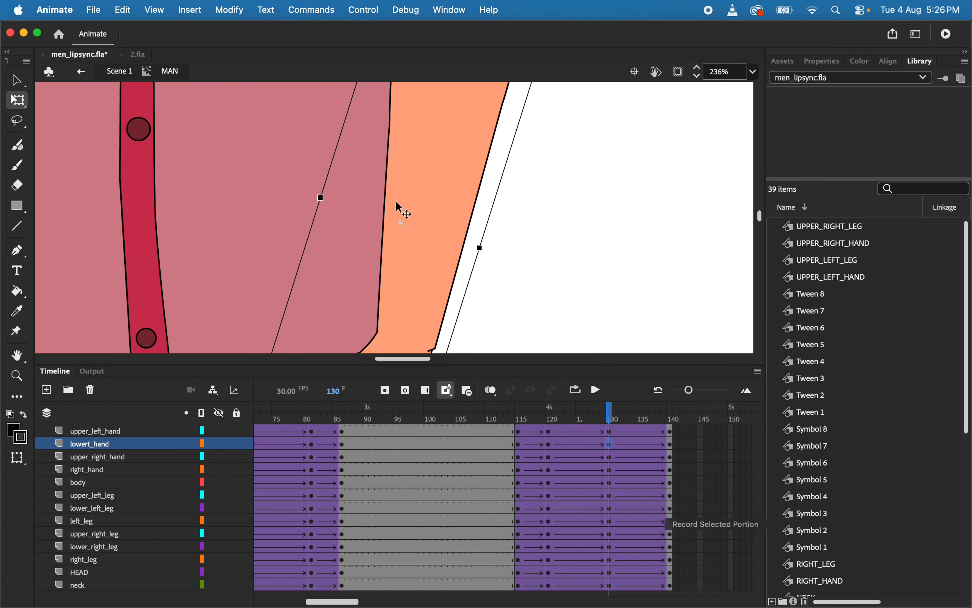
left_click_drag(397, 202, 501, 167)
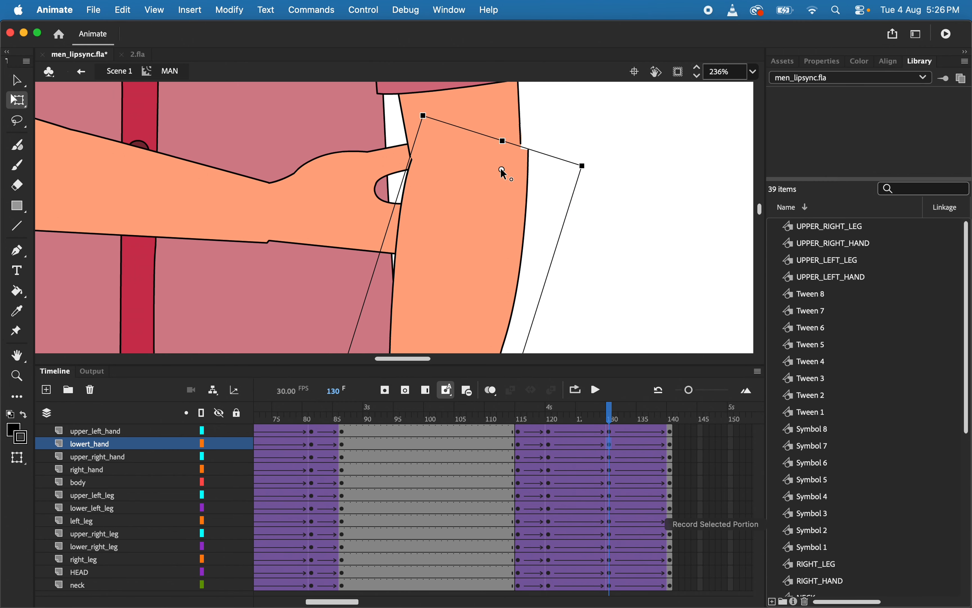
left_click(611, 418)
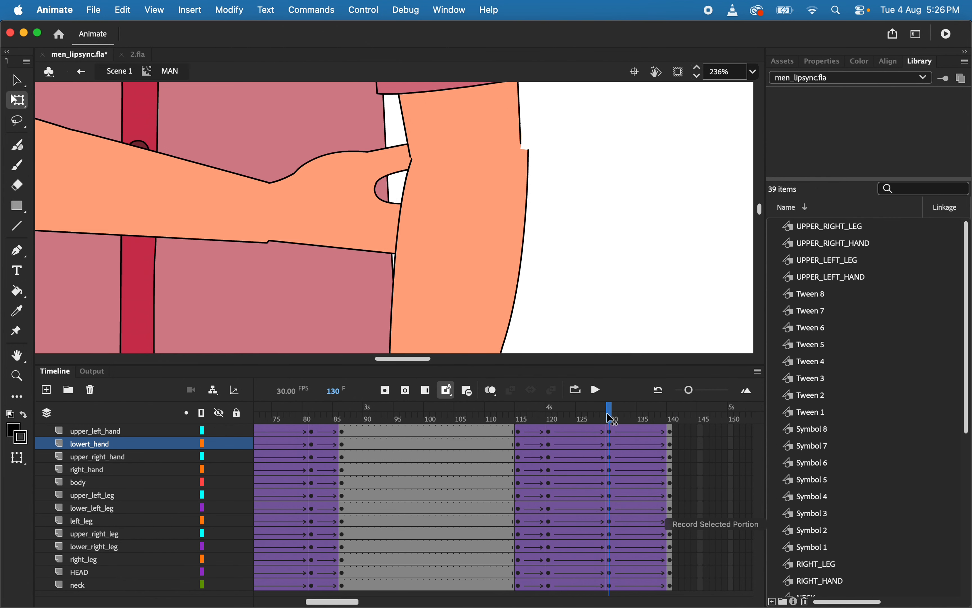
left_click_drag(610, 418, 668, 460)
left_click(487, 230)
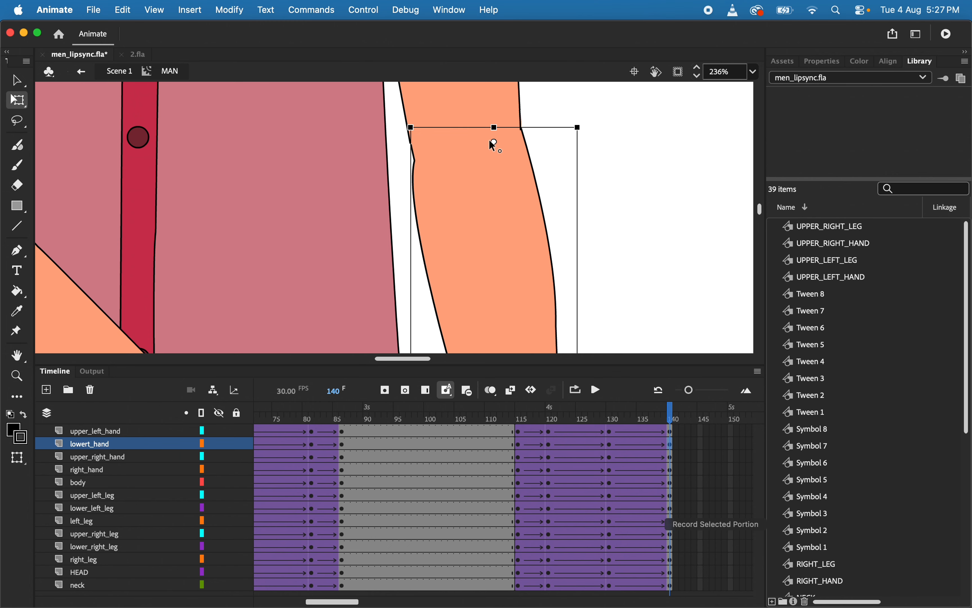
left_click_drag(678, 406, 610, 435)
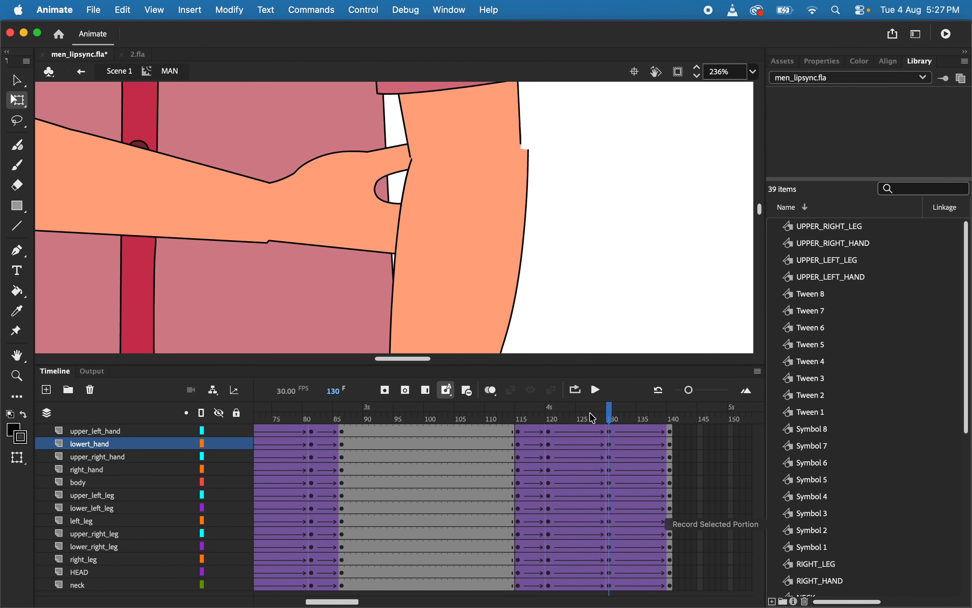
left_click(477, 258)
left_click_drag(496, 168, 496, 154)
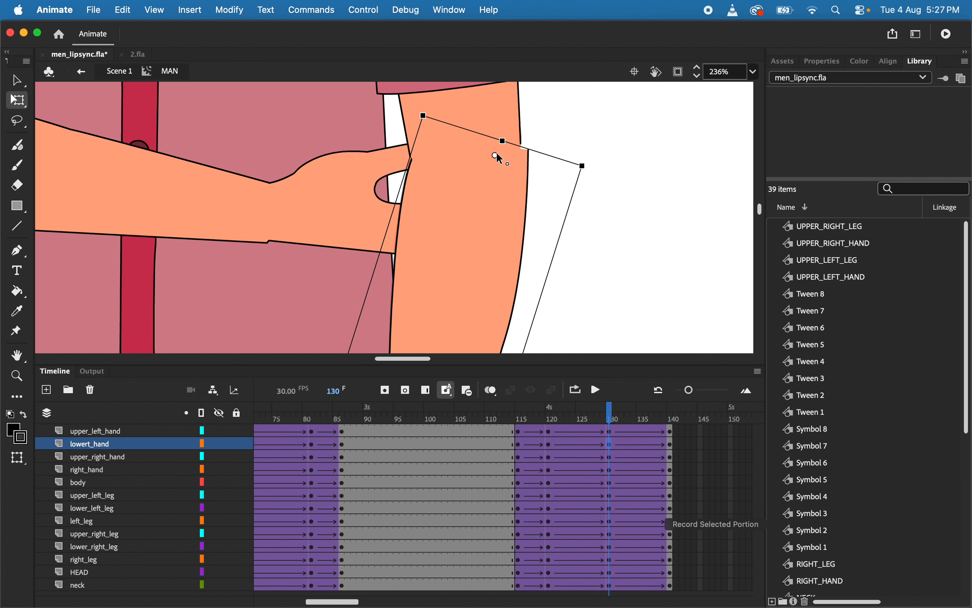
Scrub through the copied gesture up to frame 140 to check the forearm's rotation at the elbow
left_click_drag(614, 414, 682, 417)
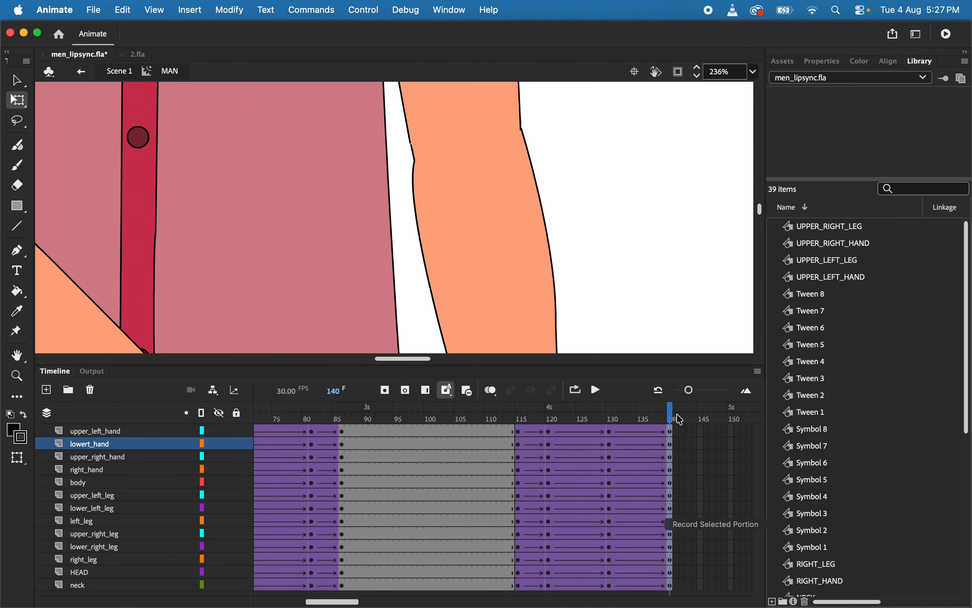
key("super+minus")
key("super+minus")
key("super+minus")
key("super+minus")
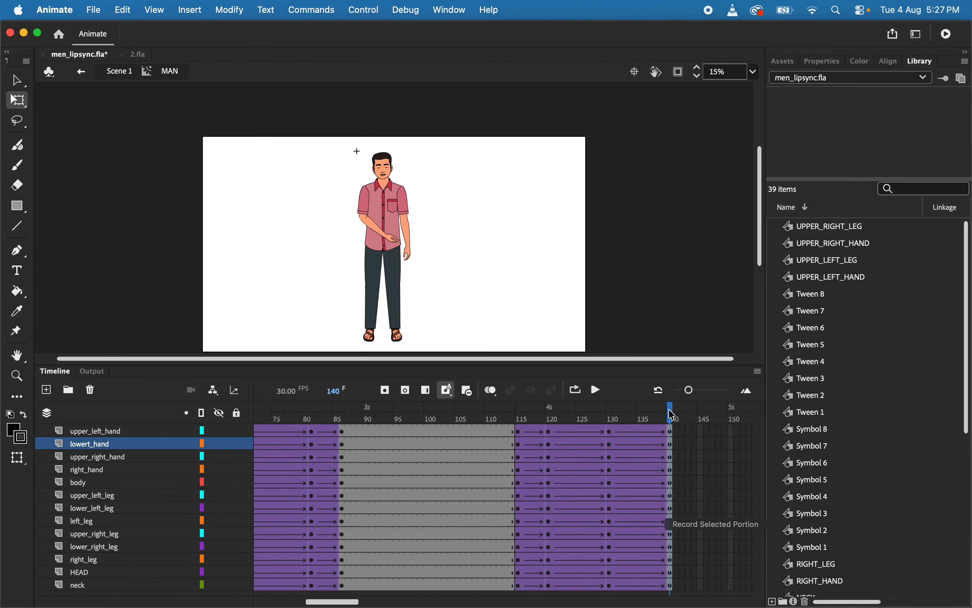
left_click_drag(675, 417, 657, 486)
Copy frames 115 to 140 of all layers to frame 170 onward and reverse the copied frames
left_click_drag(522, 436, 661, 583)
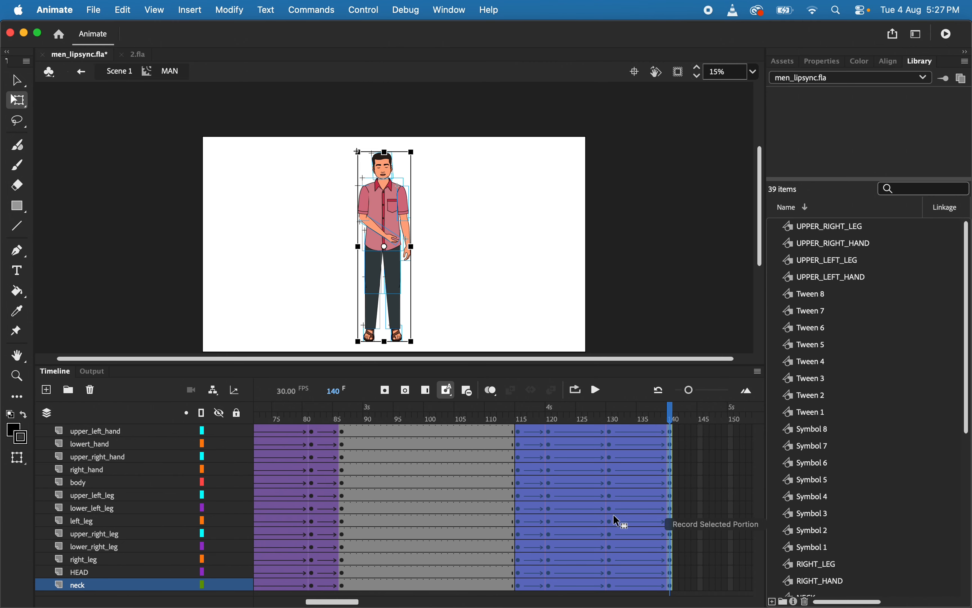
left_click_drag(618, 521, 670, 516)
right_click(641, 514)
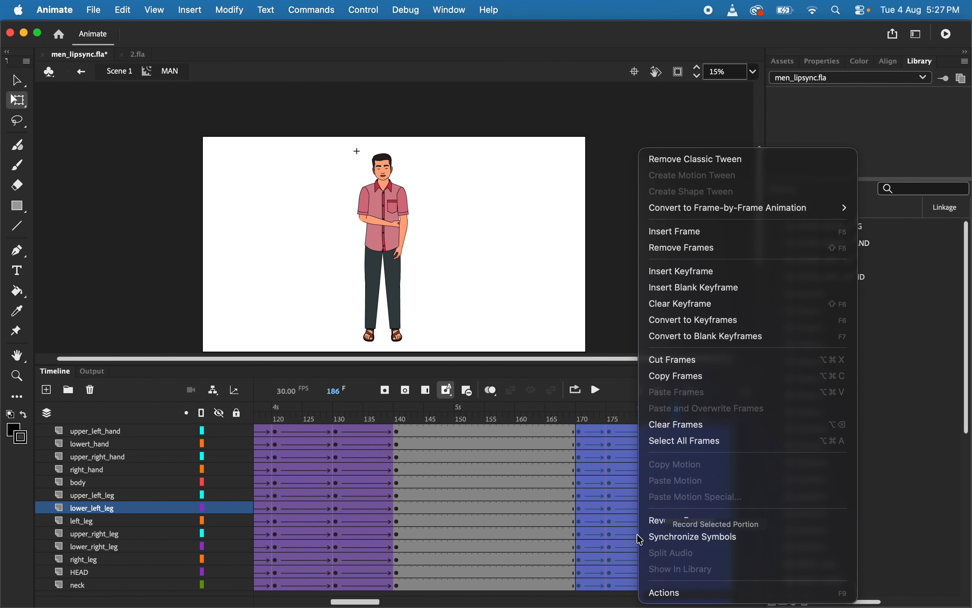
left_click(667, 520)
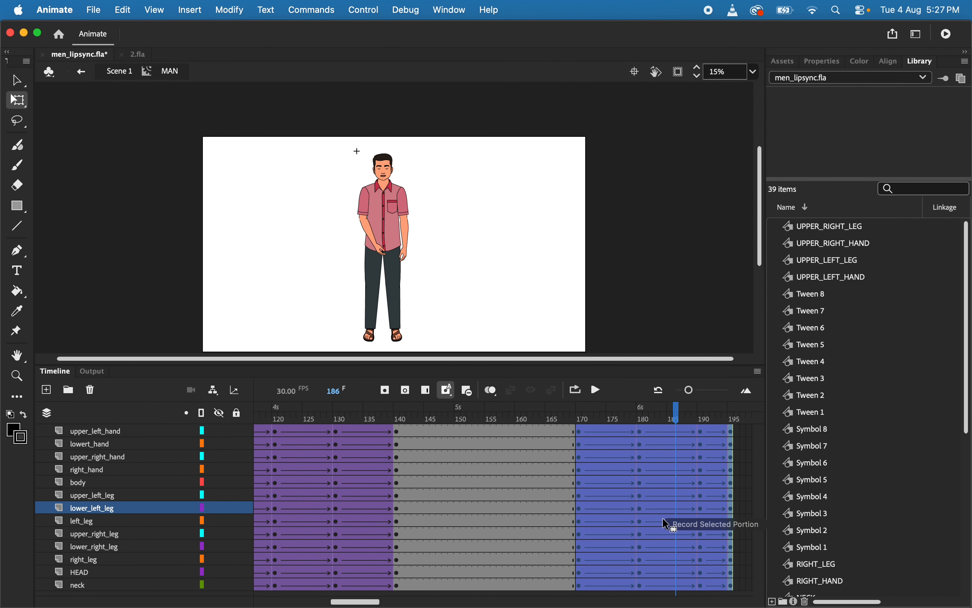
Test the movie to check the extended arm animation and close the preview
scroll(502, 493, "left", 10)
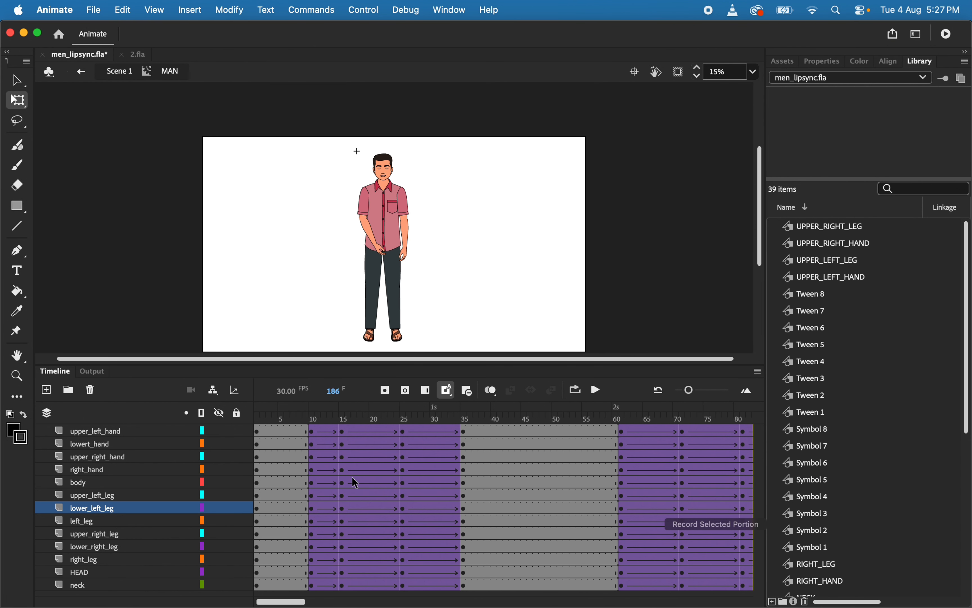
key("super+Return")
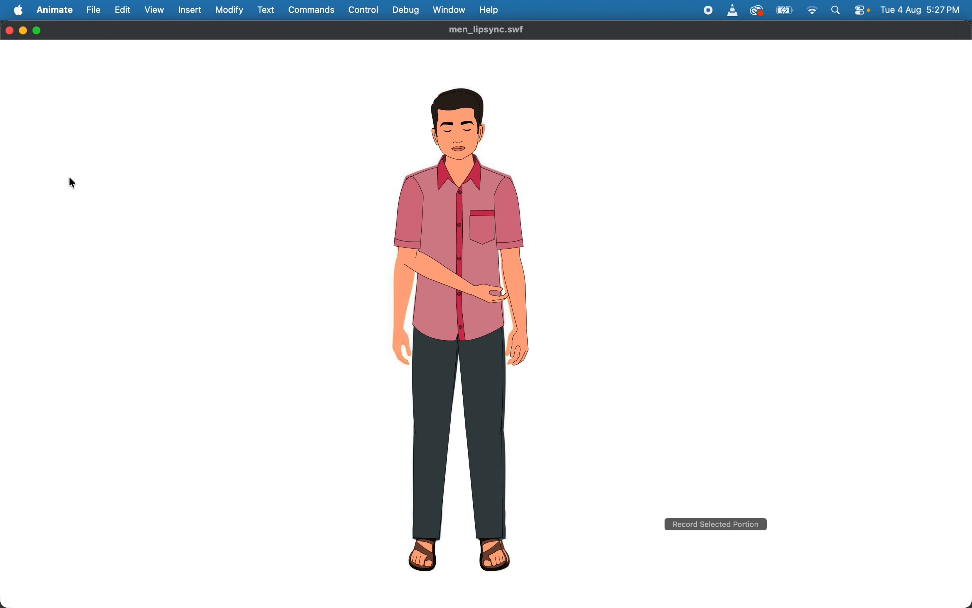
left_click(9, 31)
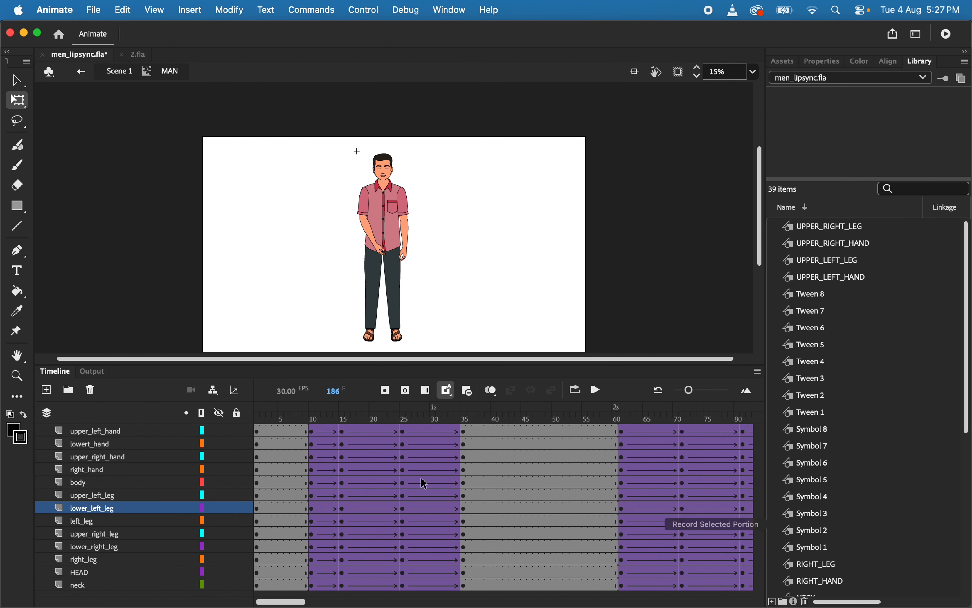
Add a new layer above upper_left_hand and place the mahajan_4.mp3 sound on it from frame 1
left_click(99, 431)
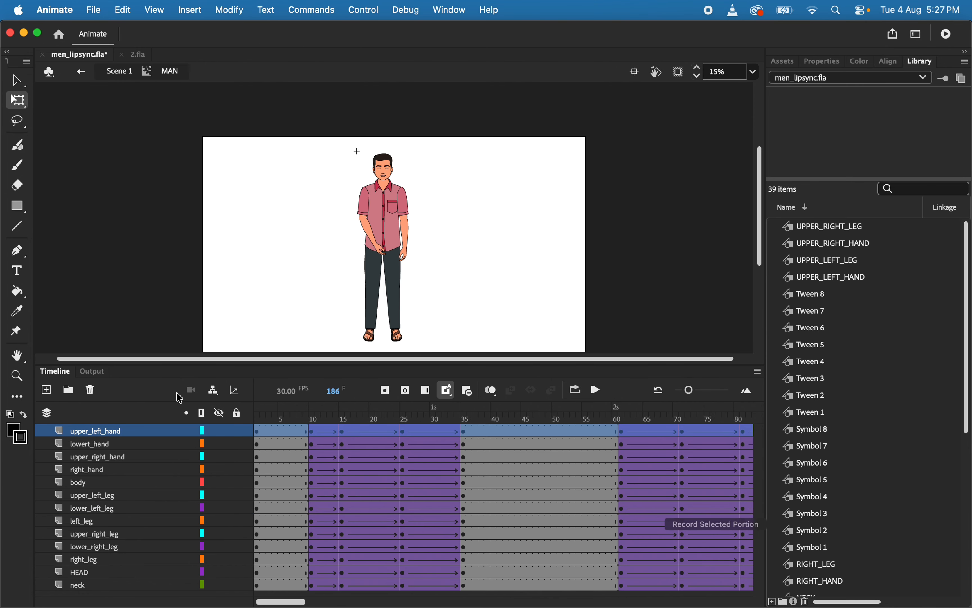
left_click(46, 390)
scroll(849, 432, "down", 5)
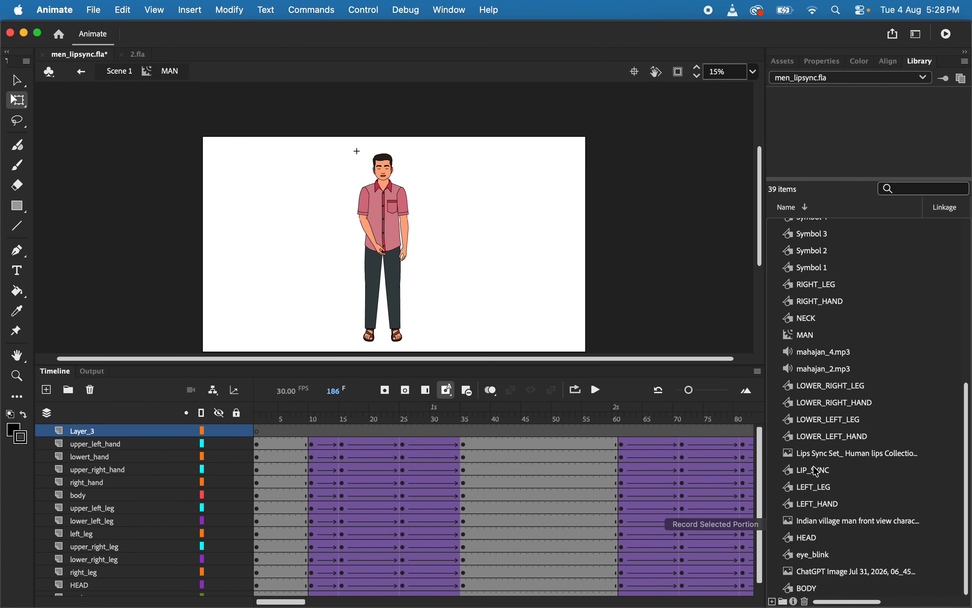
scroll(821, 472, "up", 5)
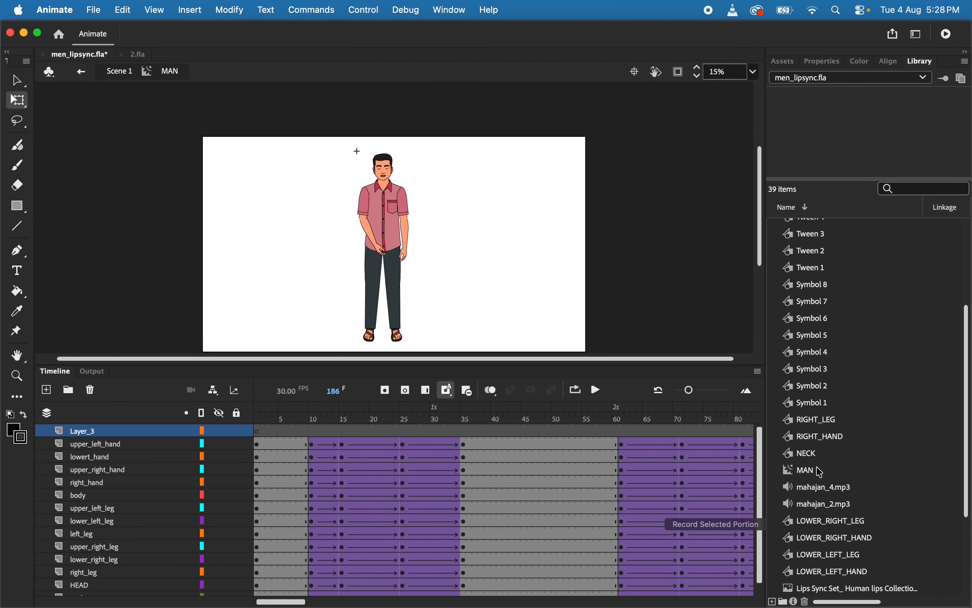
scroll(809, 315, "down", 5)
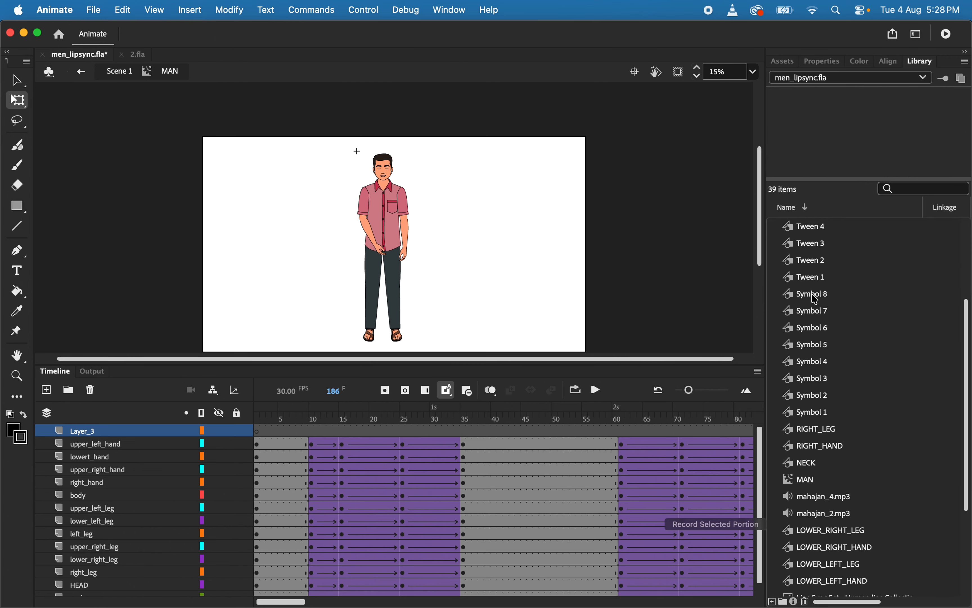
left_click(822, 447)
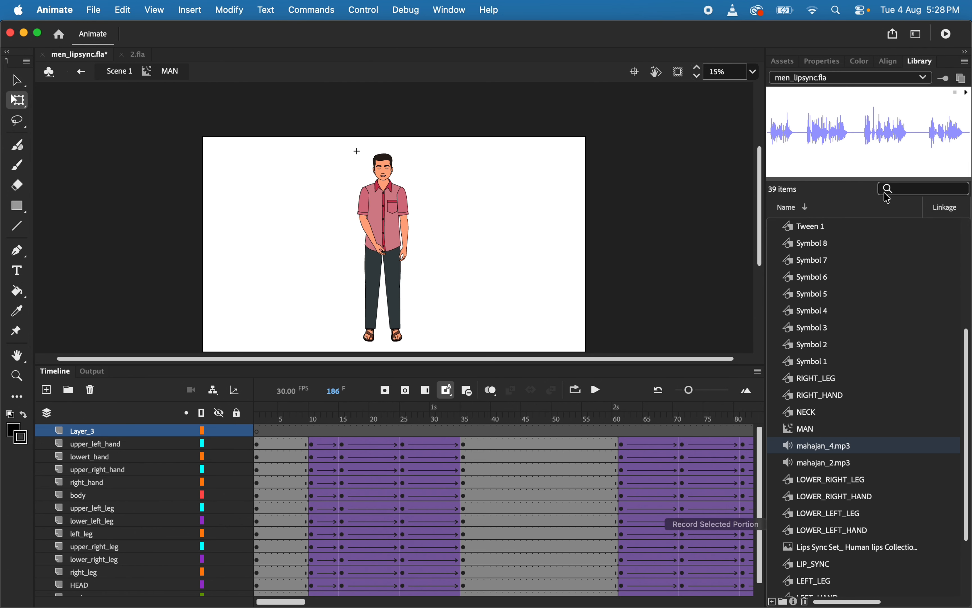
left_click_drag(831, 132, 259, 429)
left_click(257, 433)
left_click_drag(823, 132, 359, 267)
Clear the extra keyframe at frame 186 of the new audio layer
scroll(422, 442, "right", 15)
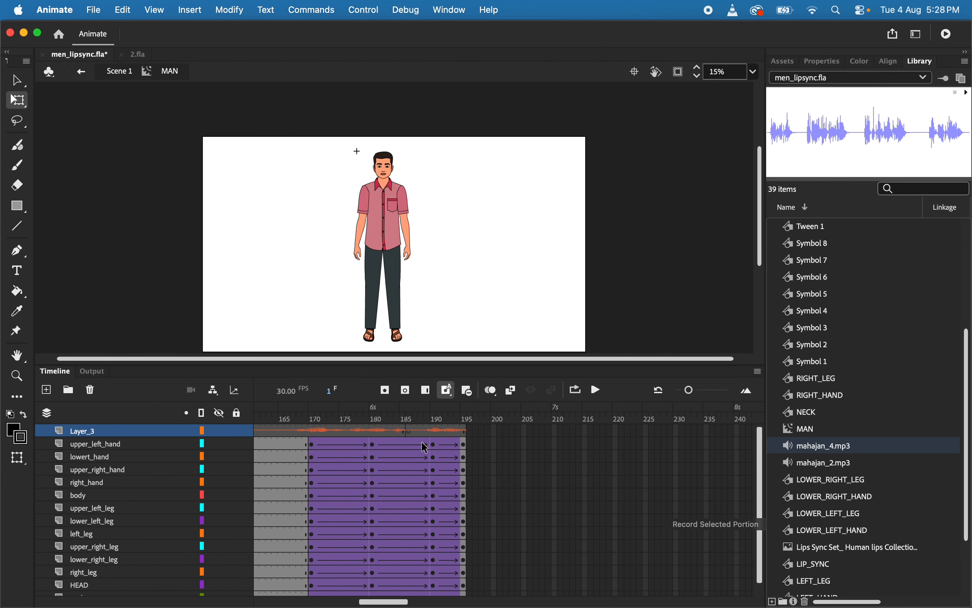
scroll(422, 442, "left", 5)
left_click(409, 430)
right_click(409, 431)
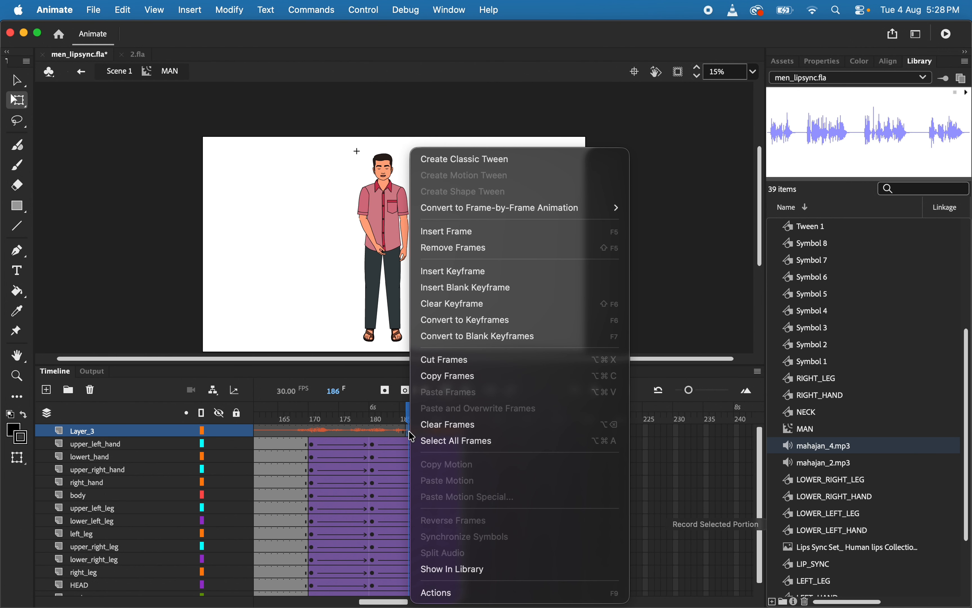
left_click(470, 305)
Extend all layers, including the audio layer, to frame 245
scroll(524, 488, "right", 6)
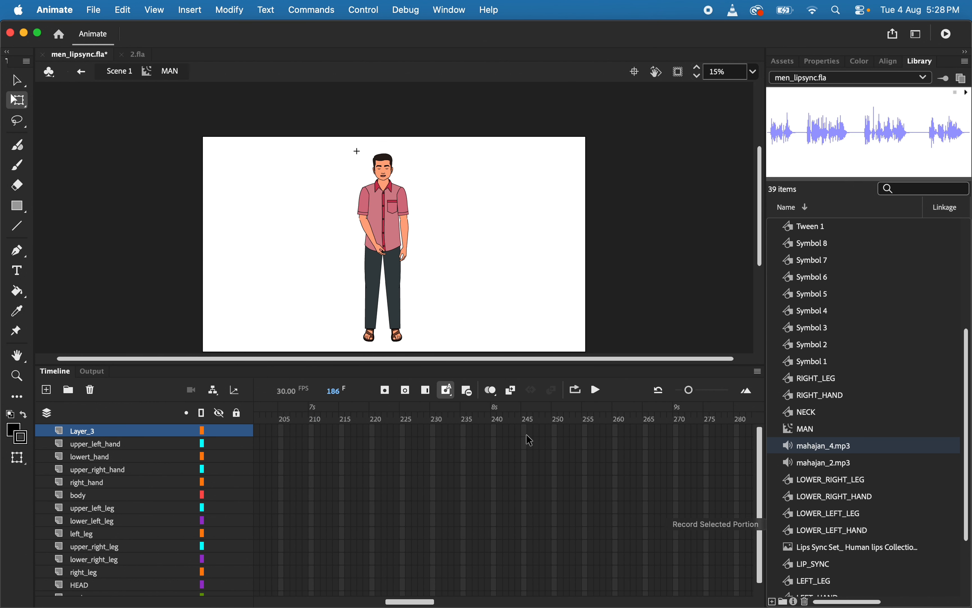
left_click_drag(524, 431, 525, 605)
key("F5")
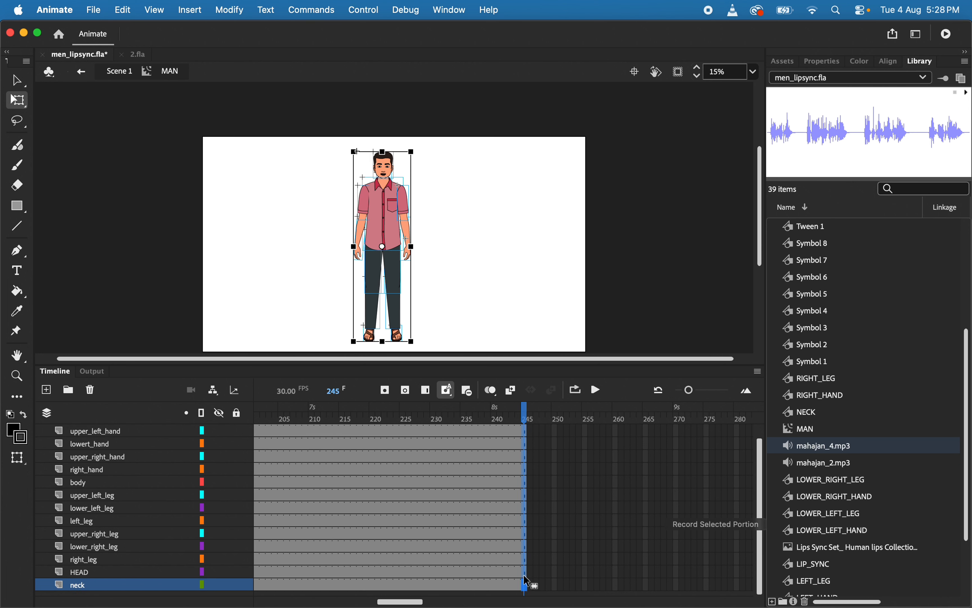
Remove the surplus frames after frame 212 from all layers, where the audio waveform ends
scroll(513, 450, "up", 1)
scroll(511, 450, "left", 4)
left_click_drag(473, 428, 718, 593)
right_click(589, 471)
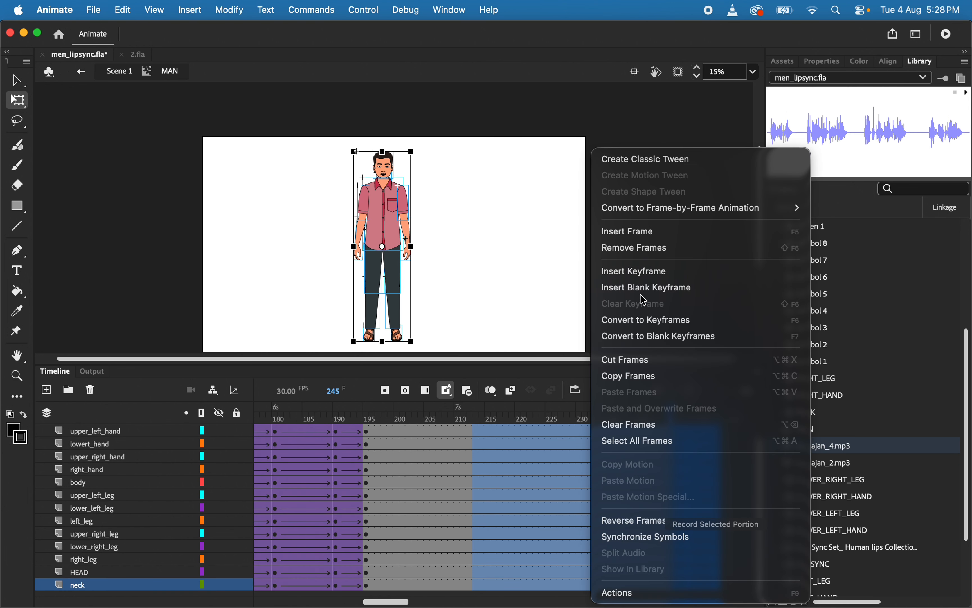
left_click(639, 248)
scroll(526, 456, "up", 1)
left_click(471, 436)
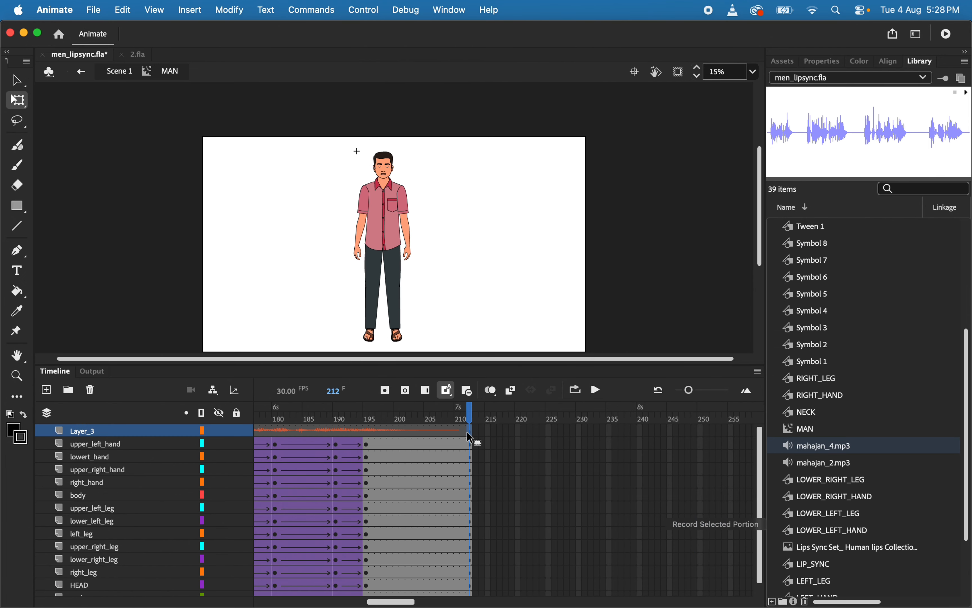
Play the timeline from its beginning to check the gestures against the audio
scroll(471, 436, "left", 2)
scroll(467, 432, "left", 15)
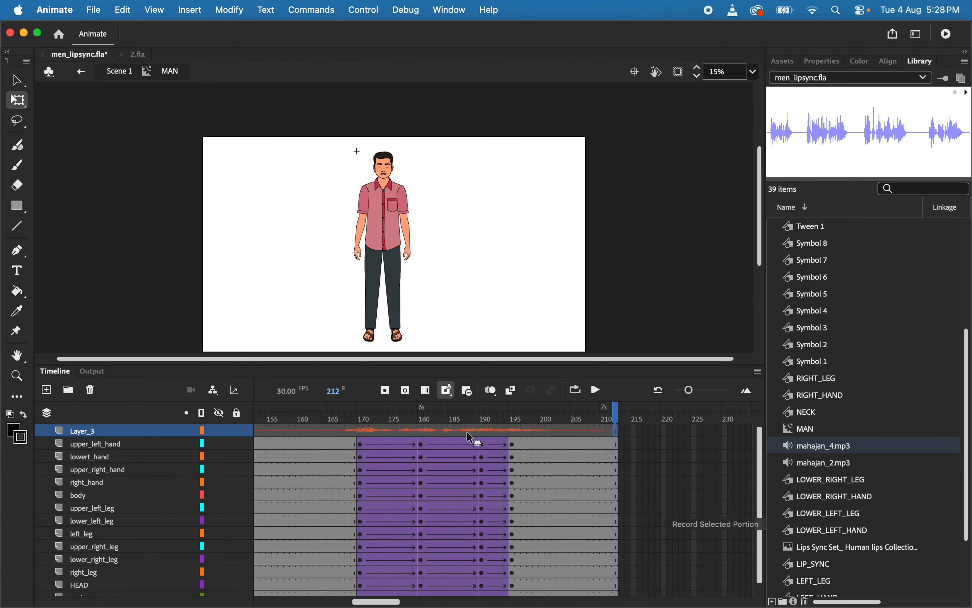
left_click(263, 416)
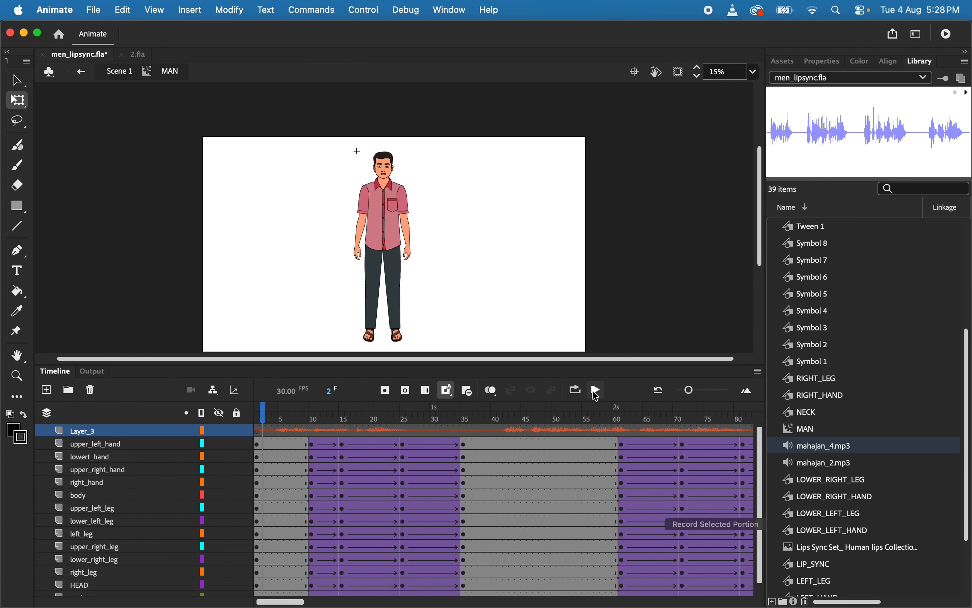
left_click(597, 391)
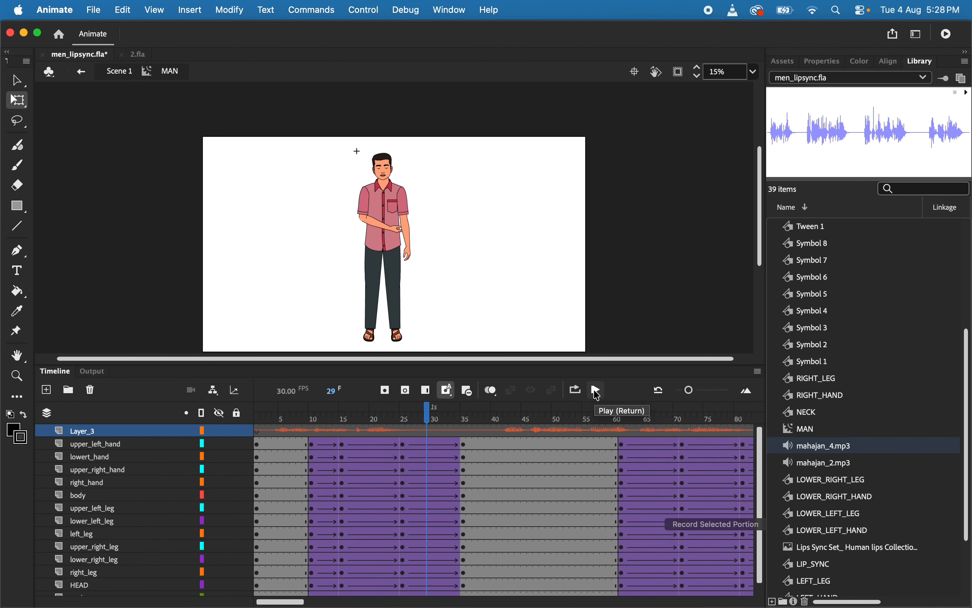
left_click(597, 390)
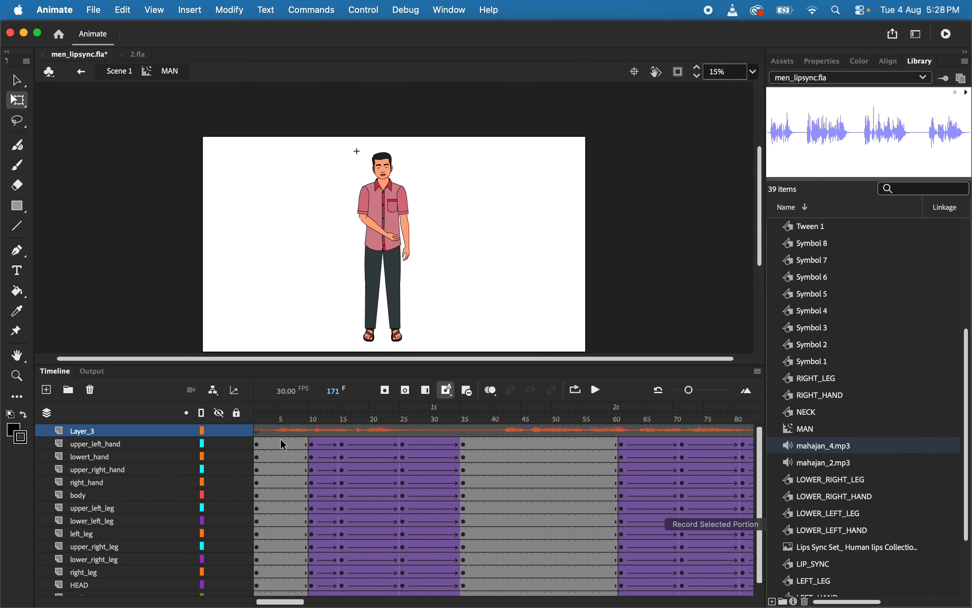
Return to frame 1, test the movie with the sound and close the preview
left_click(261, 424)
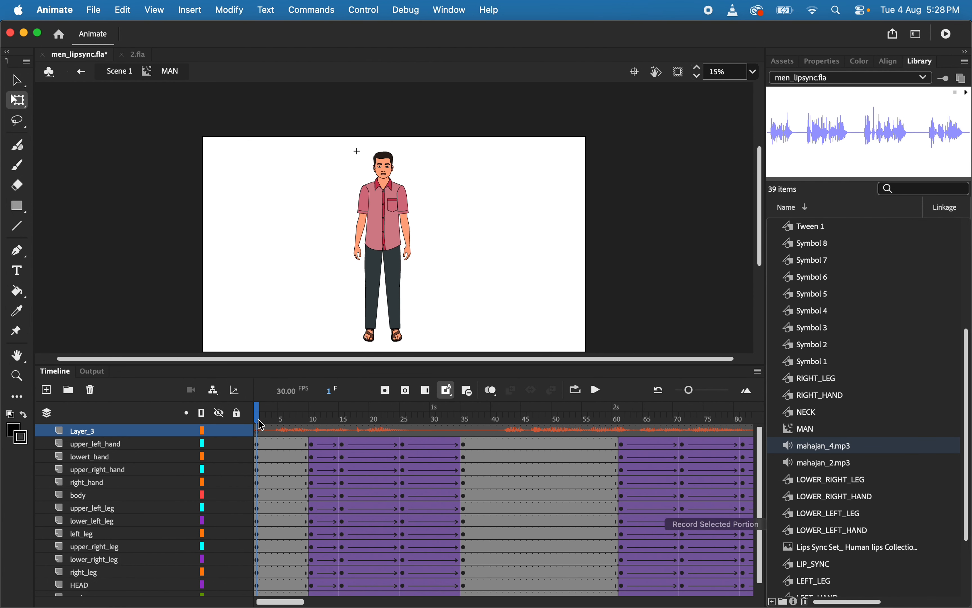
key("super+Return")
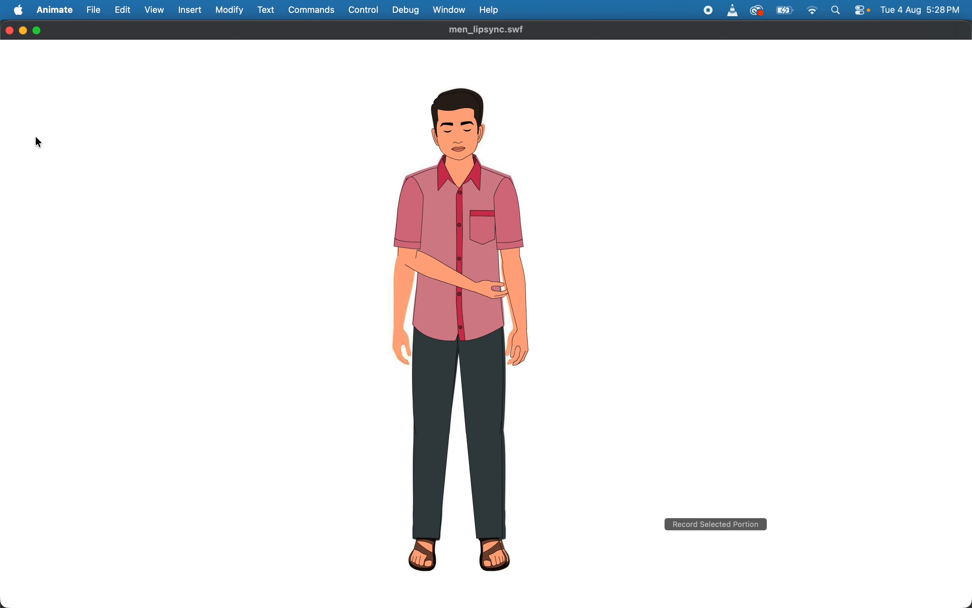
left_click(8, 31)
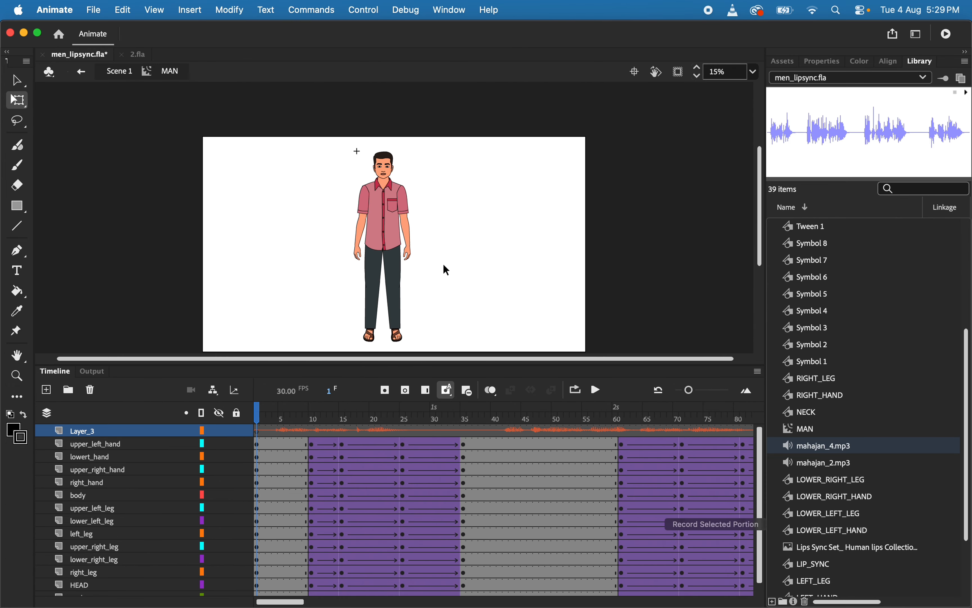
Open the HEAD symbol to examine its audio layer and mouth lip-sync keyframes, and return to the MAN symbol
scroll(446, 270, "down", 2)
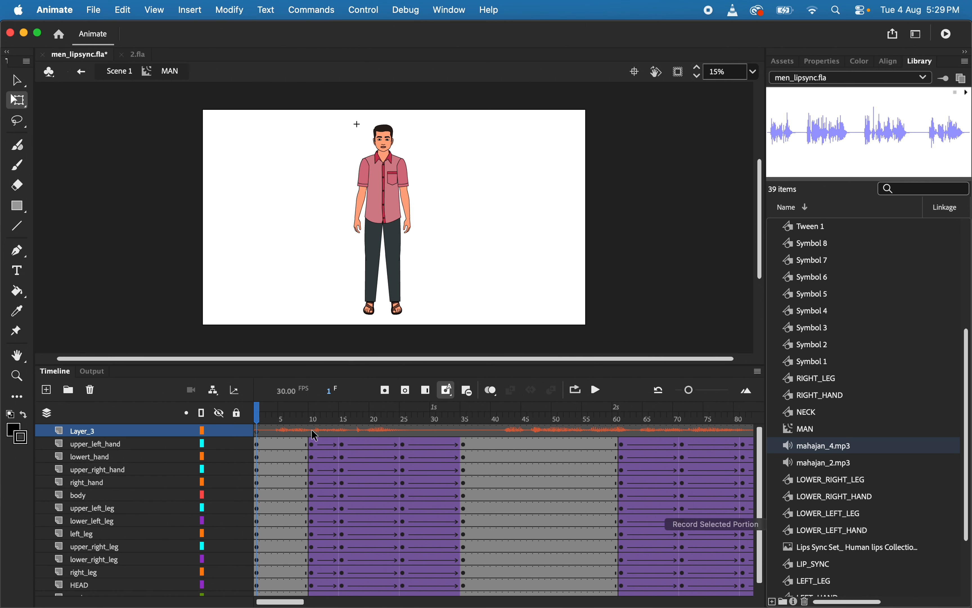
left_click(311, 445)
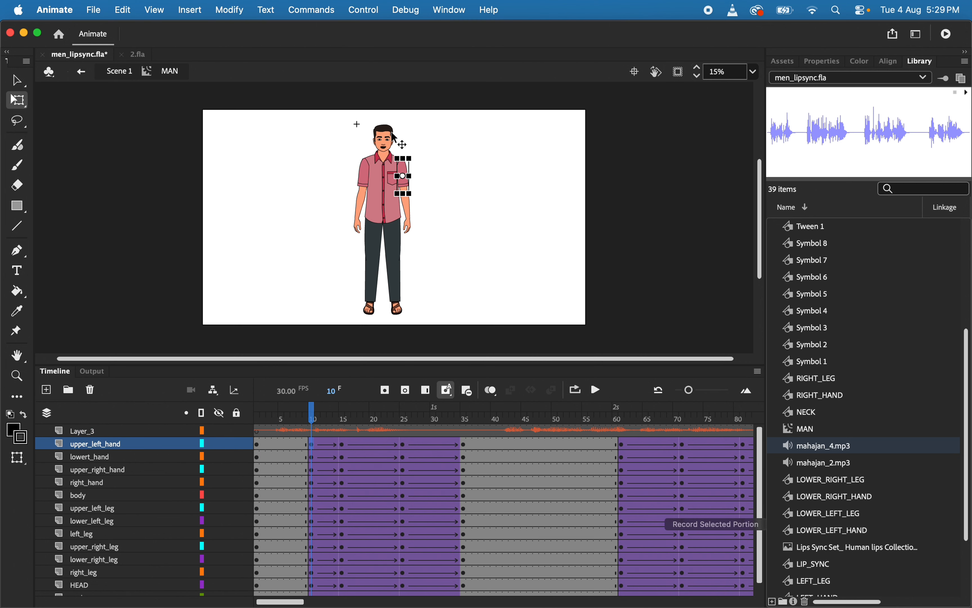
left_click(386, 138)
double_click(386, 138)
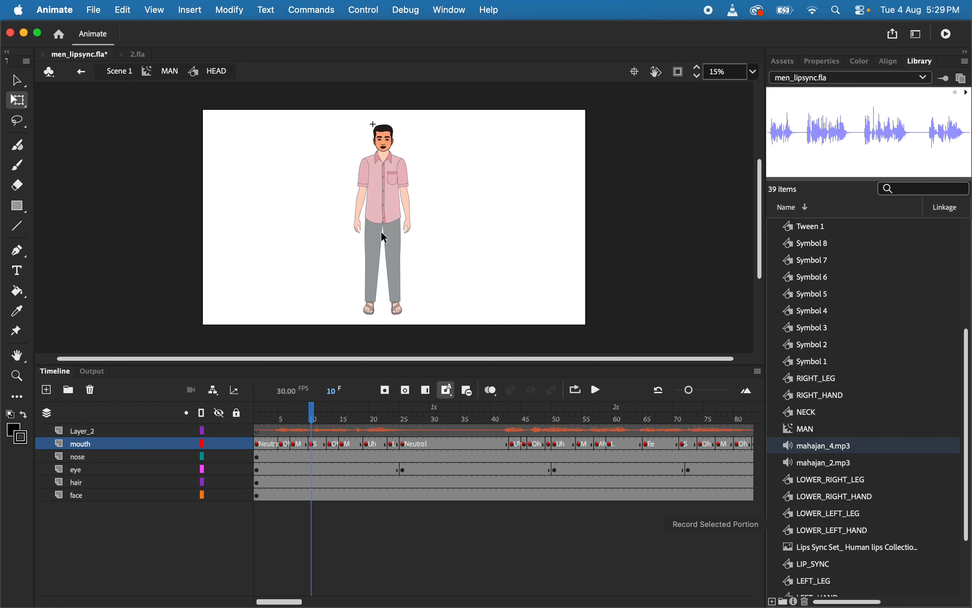
double_click(343, 242)
double_click(385, 144)
left_click(125, 436)
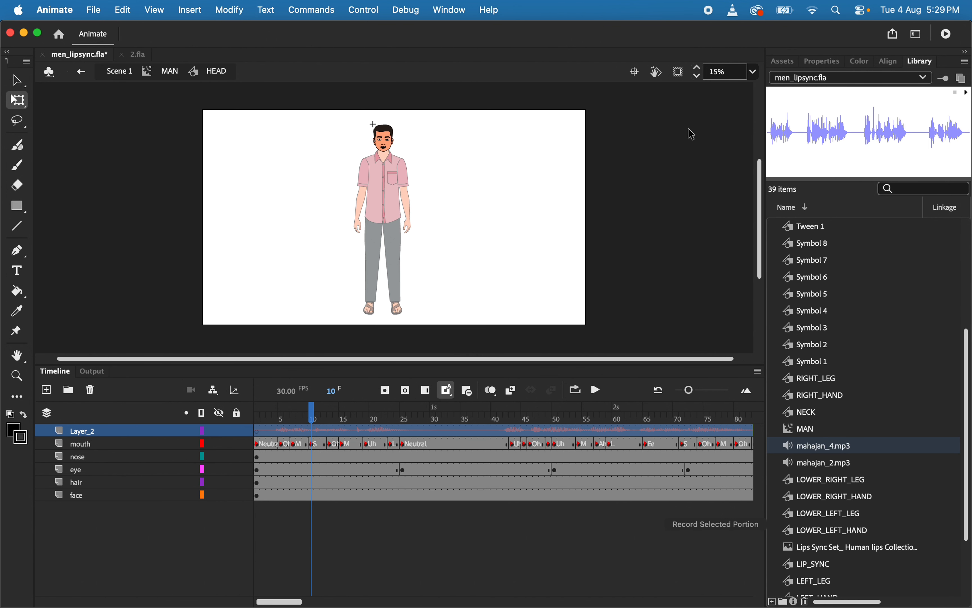
left_click_drag(360, 444, 381, 449)
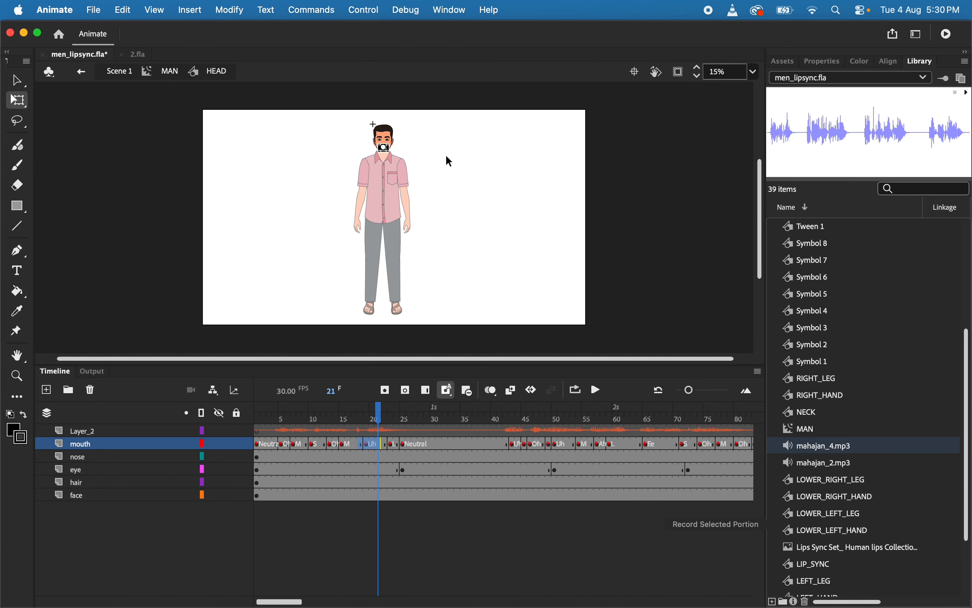
double_click(286, 188)
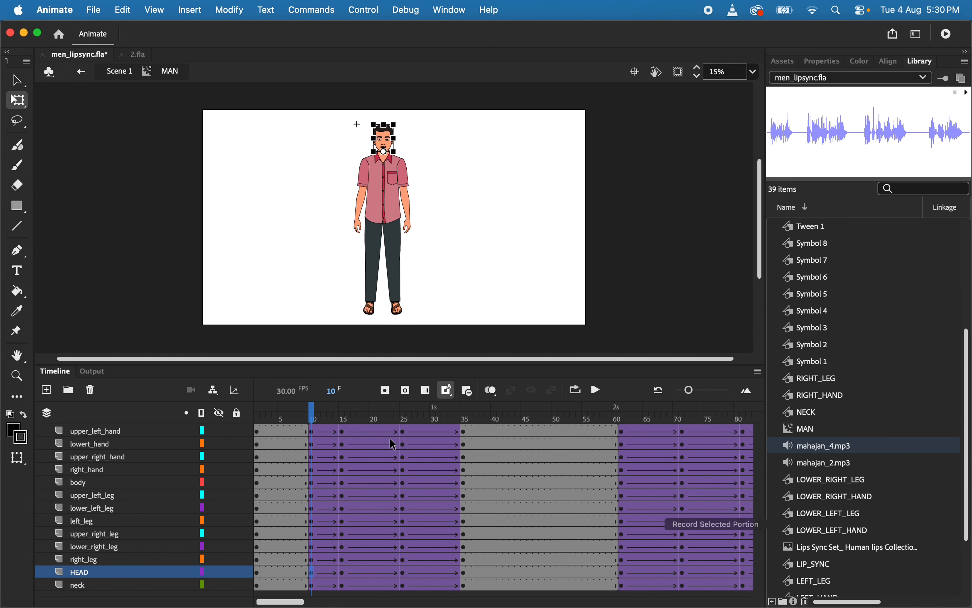
Review the gesture keyframes along the MAN timeline and inspect the upper_left_leg, body and upper_left_hand parts at frame 10
scroll(390, 437, "up", 1)
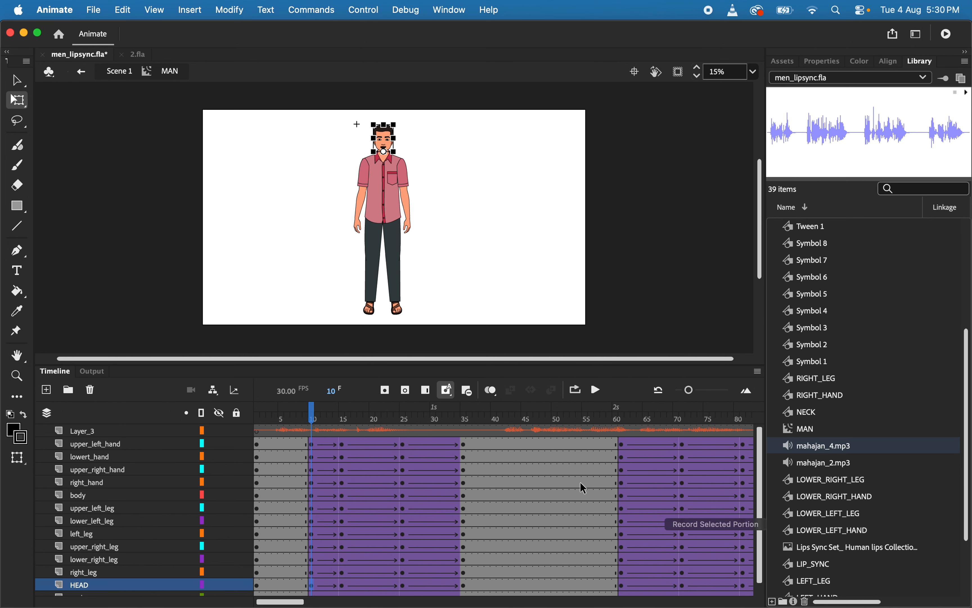
scroll(580, 482, "right", 10)
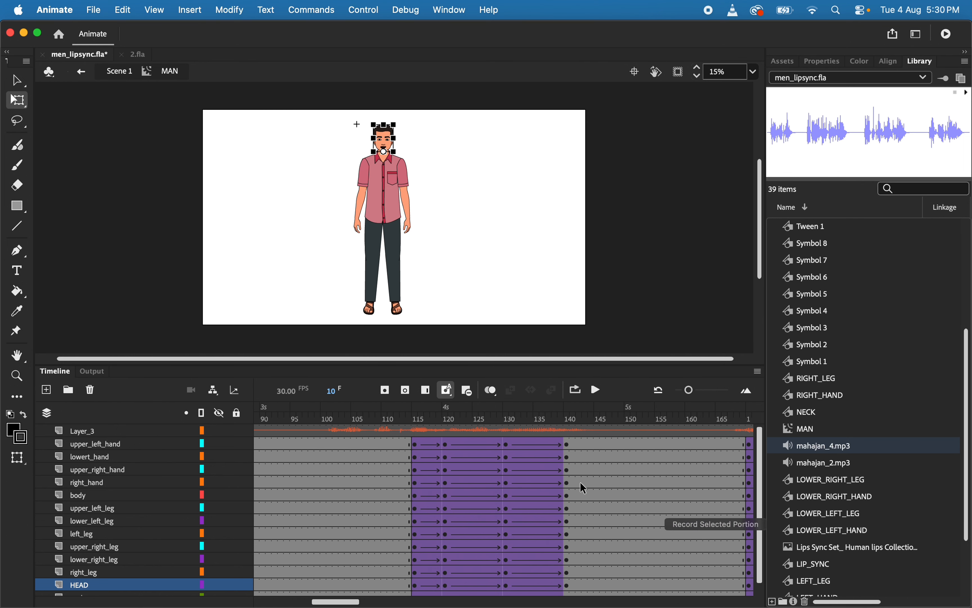
scroll(580, 482, "left", 10)
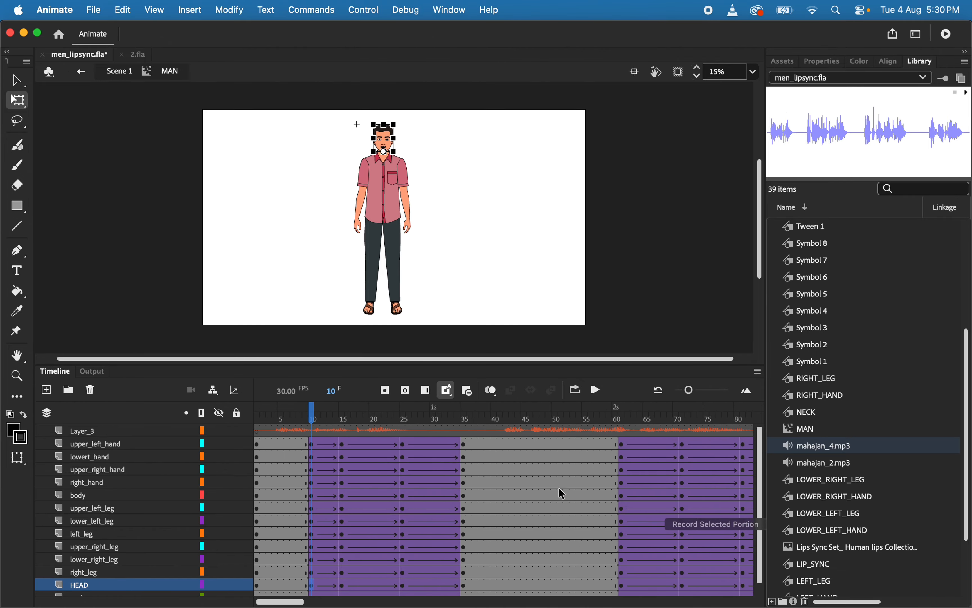
left_click(312, 507)
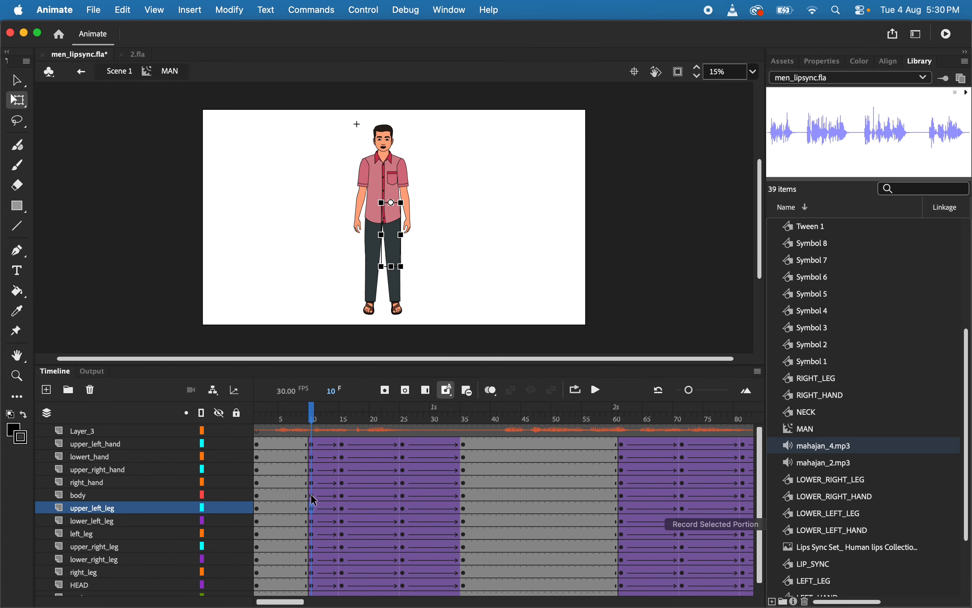
left_click(311, 494)
scroll(311, 494, "down", 1)
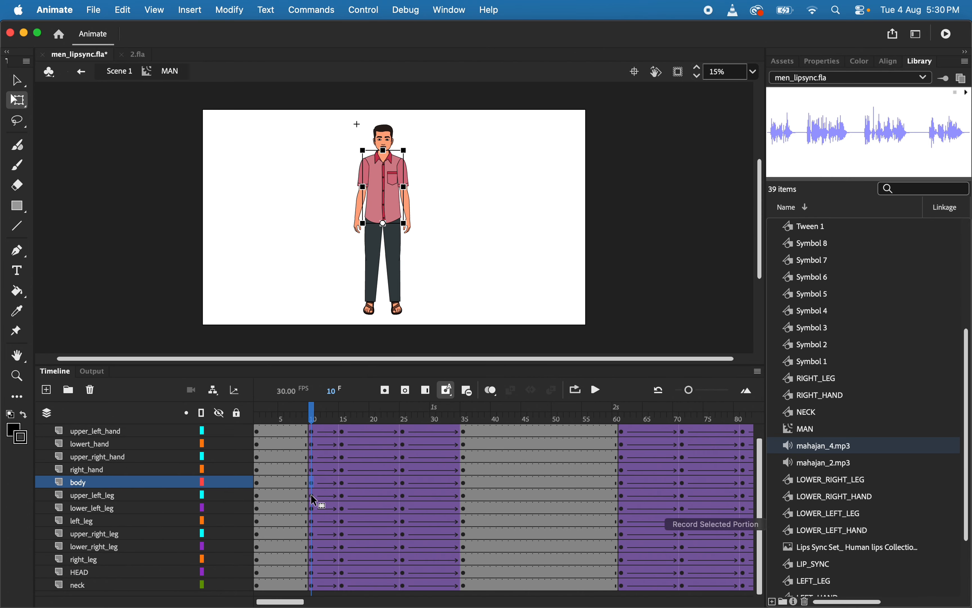
scroll(314, 500, "up", 1)
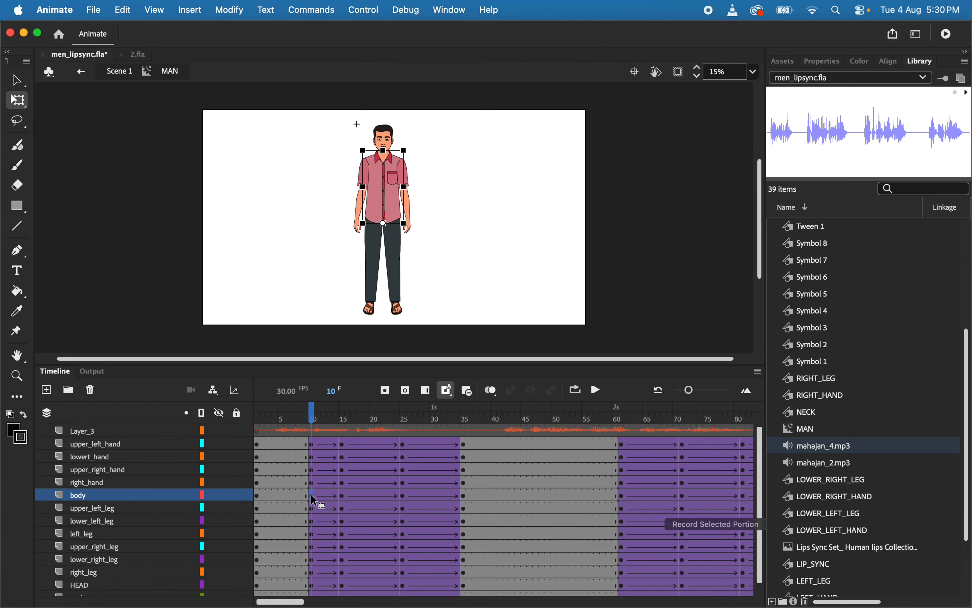
left_click(313, 445)
scroll(313, 493, "down", 1)
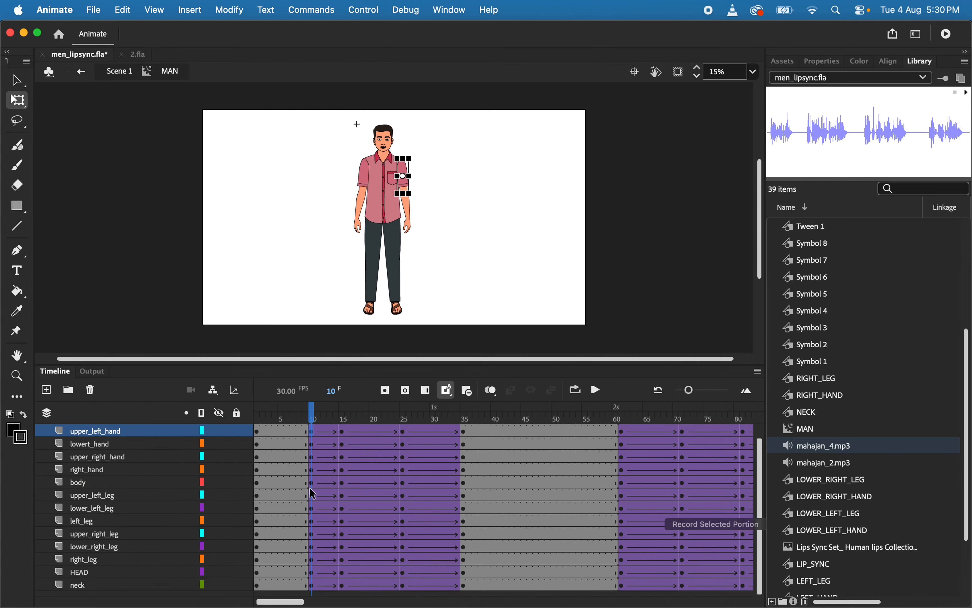
Compare the HEAD layer's pose at the keyframes on frames 10, 15, 25 and 35
left_click(310, 567)
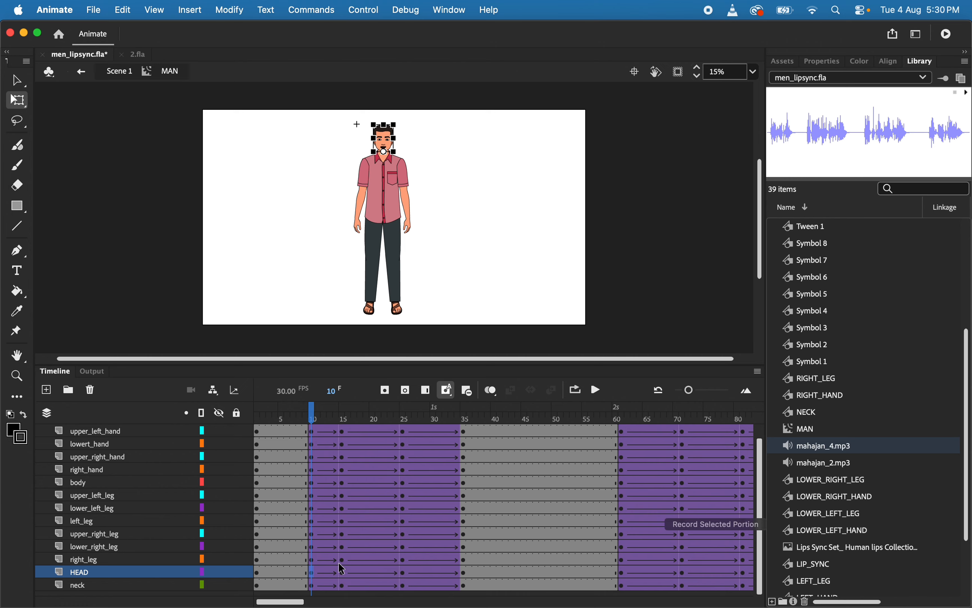
left_click(343, 572)
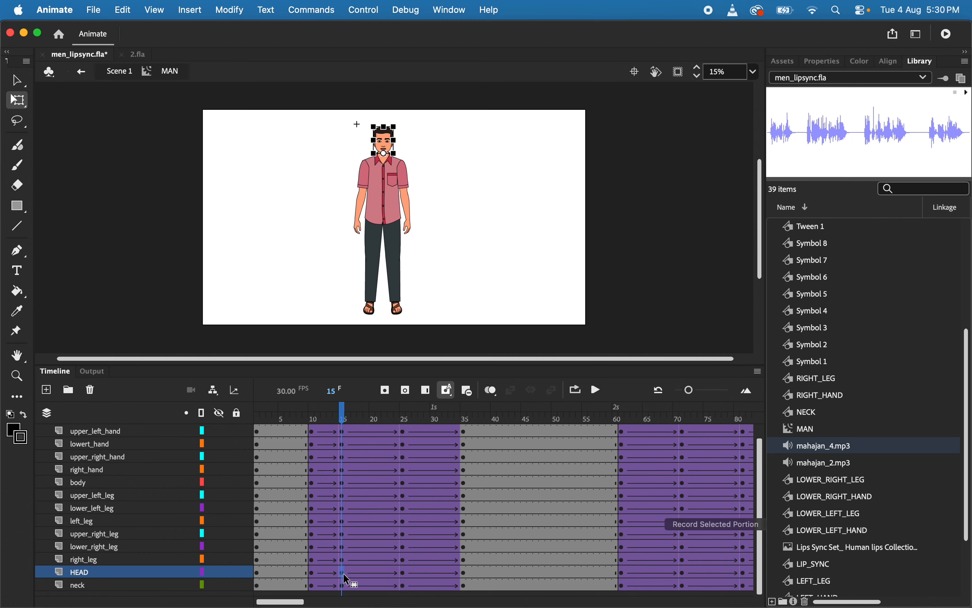
left_click(400, 572)
left_click(460, 573)
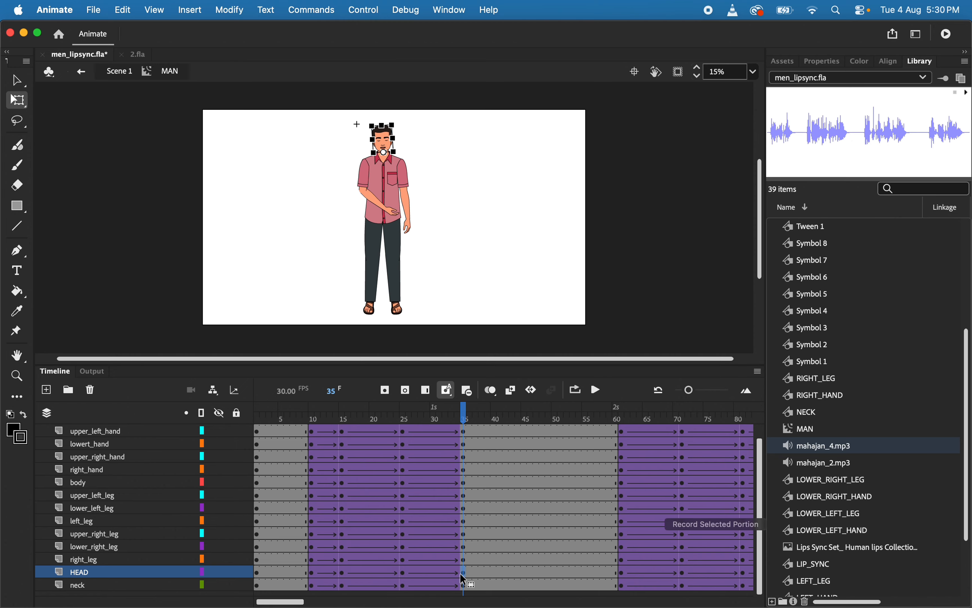
left_click(311, 571)
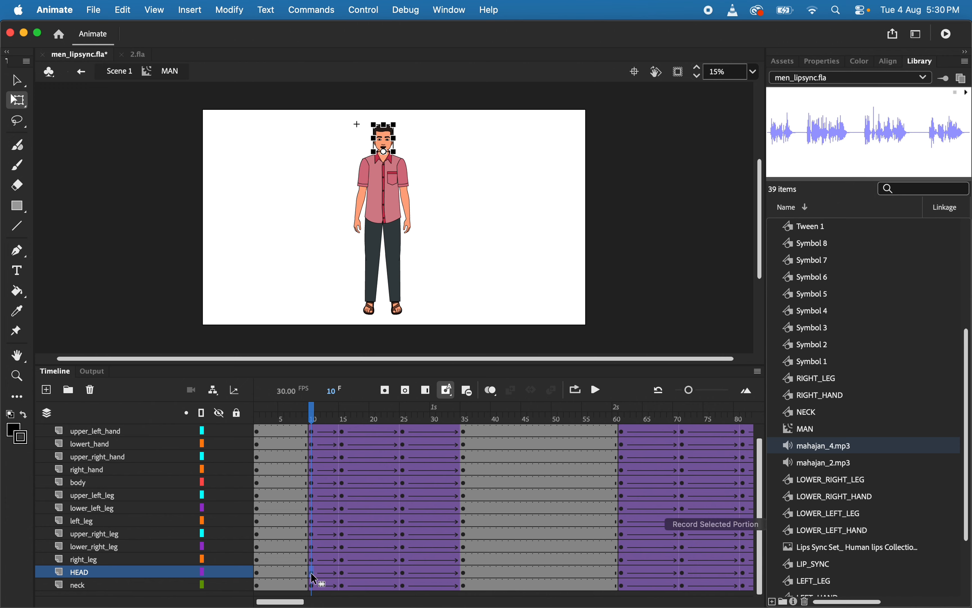
Compare the looping first-frame value of the HEAD graphic at its keyframes on frames 10, 15, 25 and 35
left_click(821, 61)
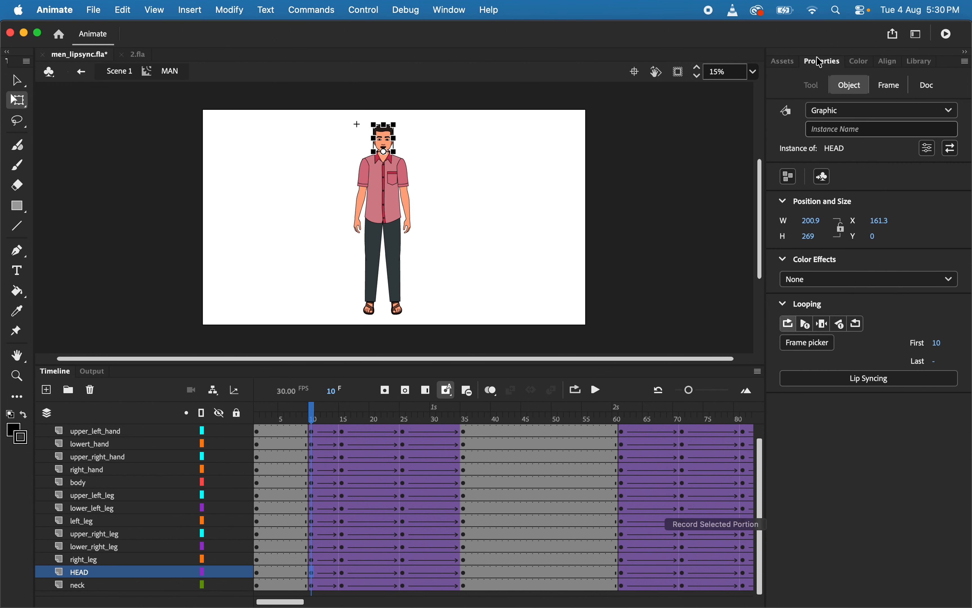
left_click(896, 93)
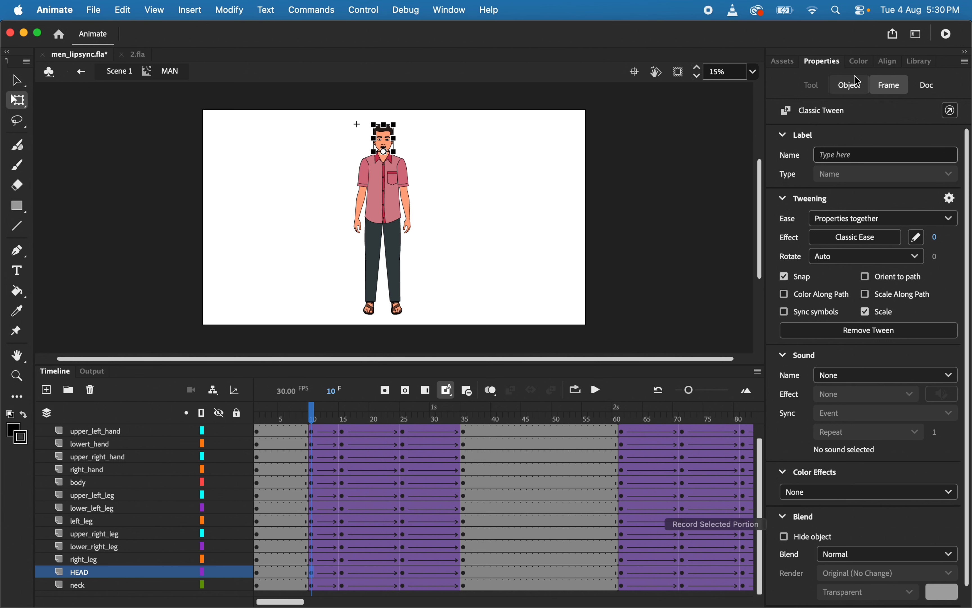
left_click(851, 85)
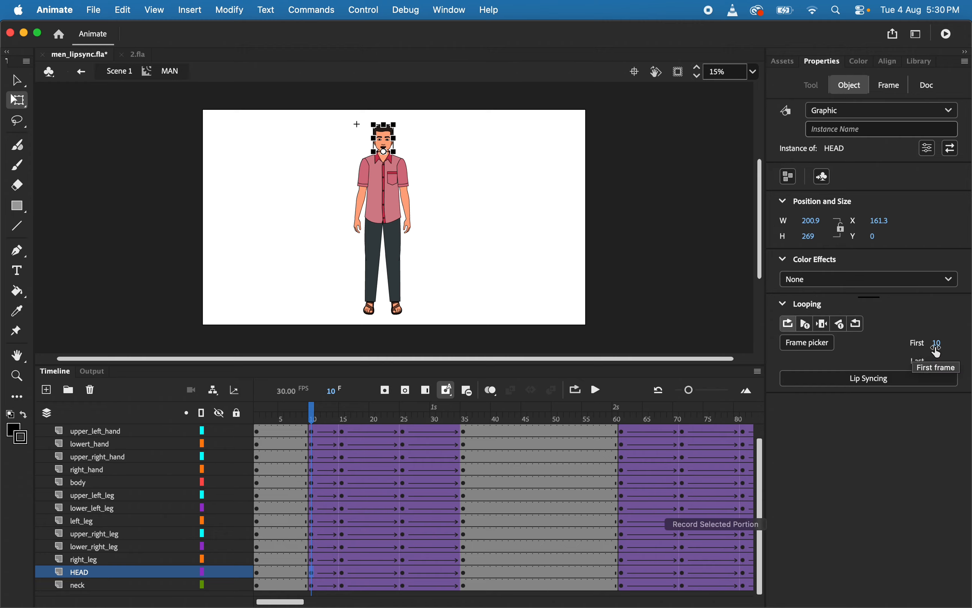
left_click(341, 572)
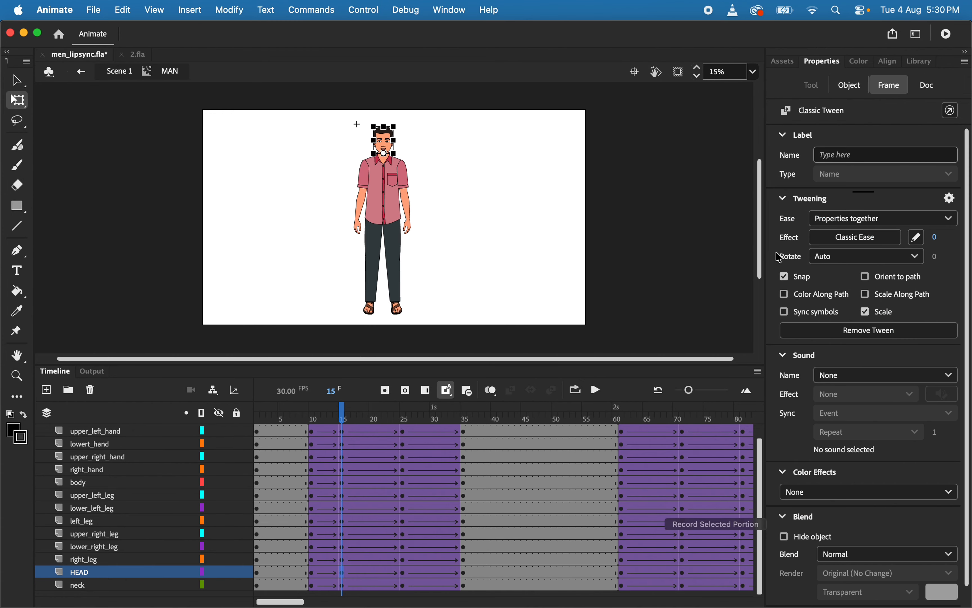
left_click(848, 85)
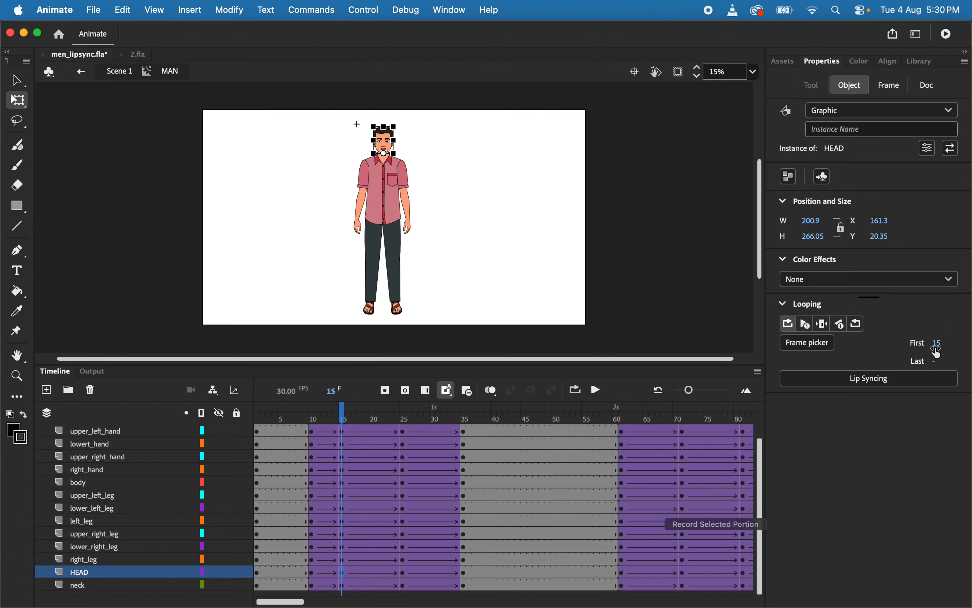
left_click(403, 573)
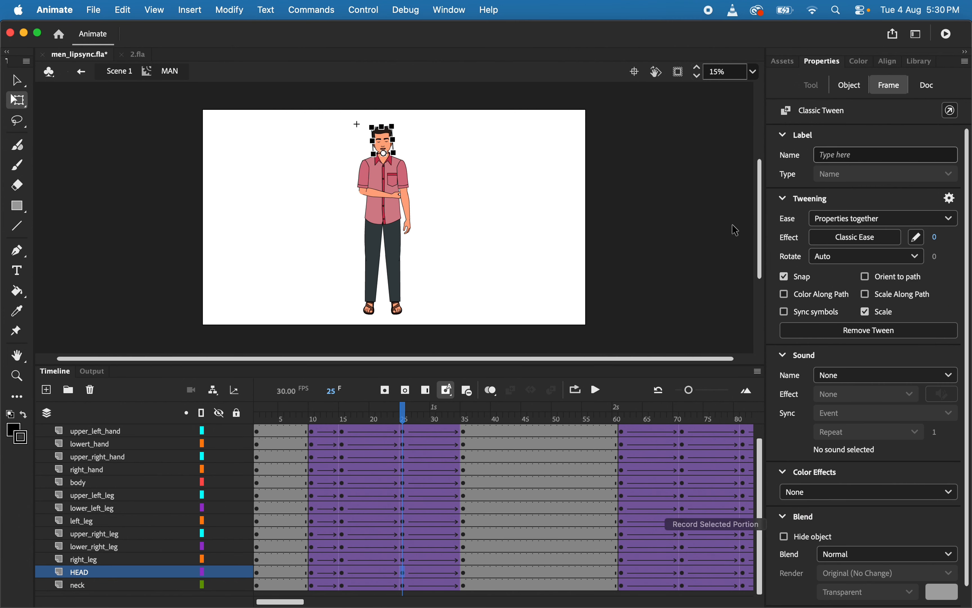
left_click(842, 89)
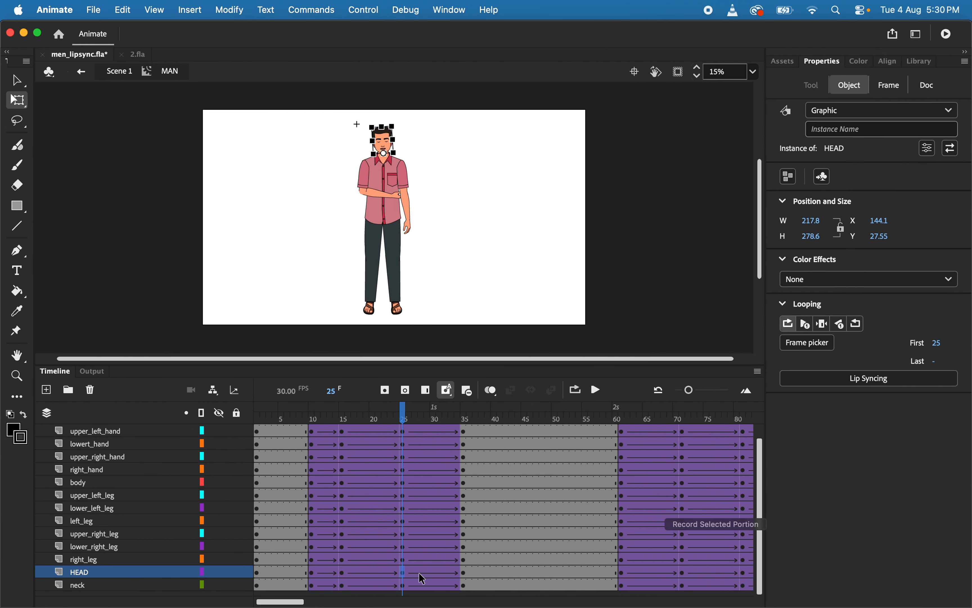
left_click(465, 574)
left_click(853, 86)
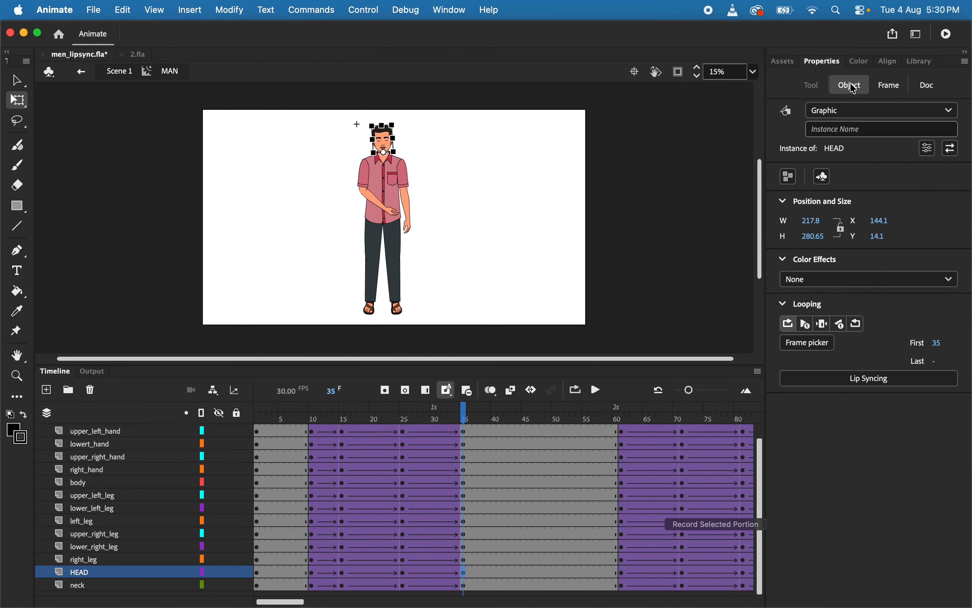
Set the HEAD graphic's looping first frame to 61 at its keyframe on frame 61
scroll(642, 533, "right", 3)
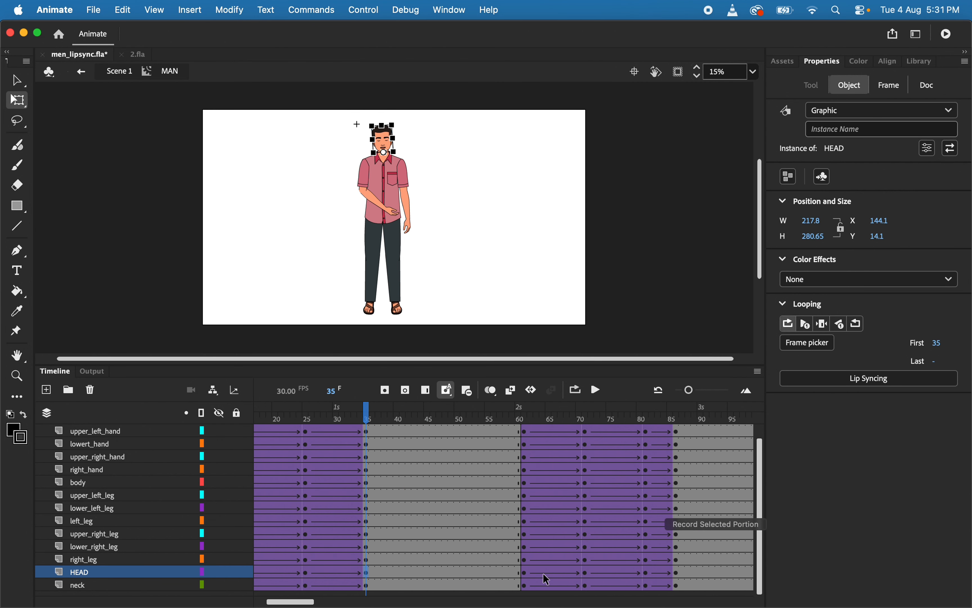
left_click(525, 575)
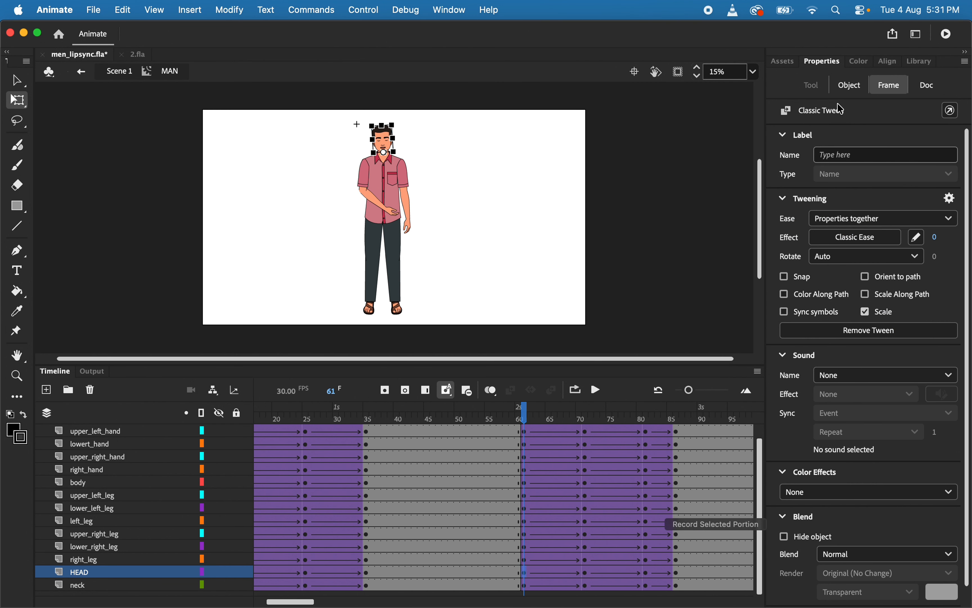
left_click(848, 87)
left_click(940, 344)
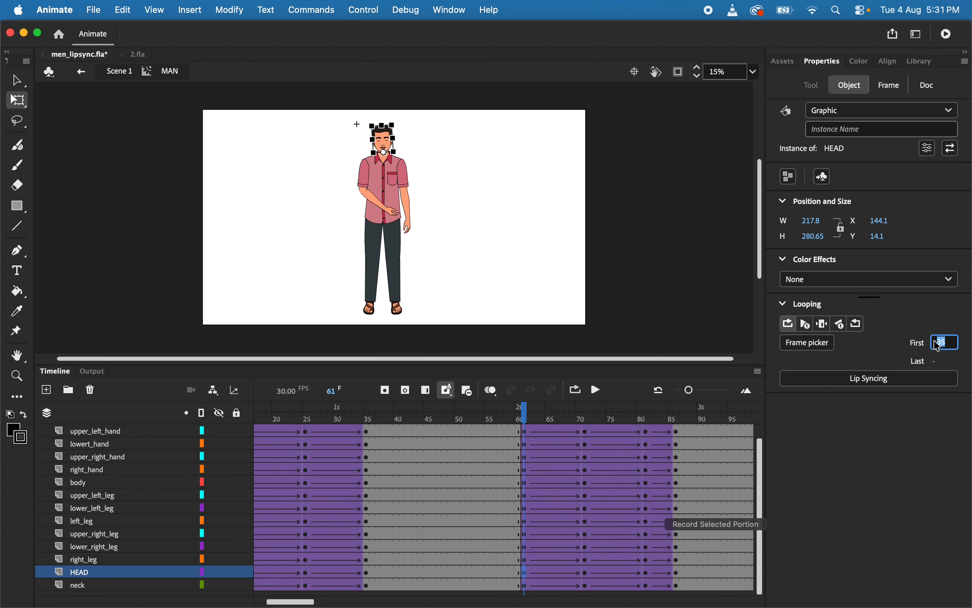
key("Caps_Lock")
type("61")
key("Return")
Set the HEAD graphic's looping first frame to 71 at its keyframe on frame 71
left_click(586, 575)
left_click(854, 89)
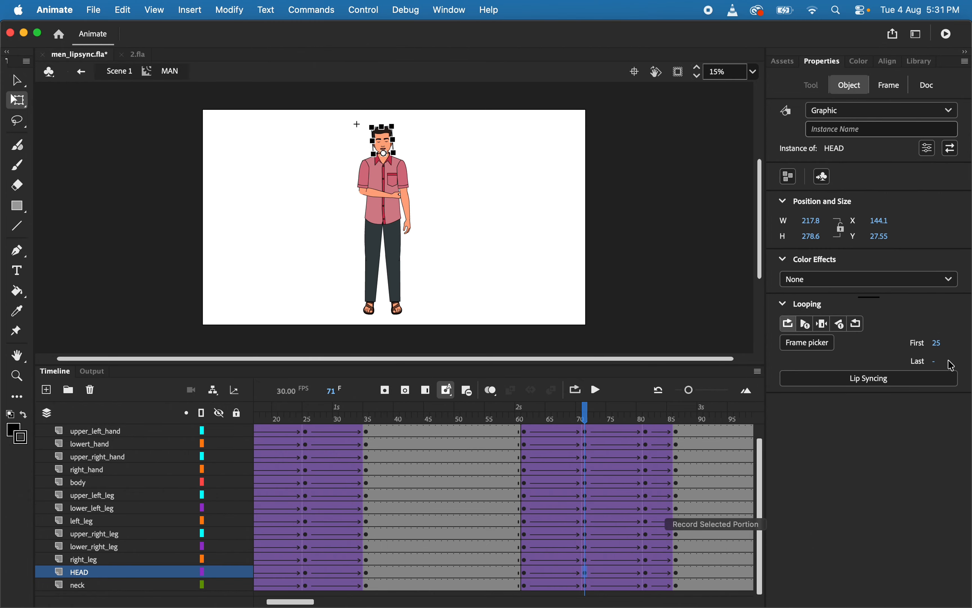
left_click(940, 343)
type("71")
key("Return")
Set the HEAD graphic's looping first frame to 81 at its keyframe on frame 81
left_click(649, 576)
left_click(851, 84)
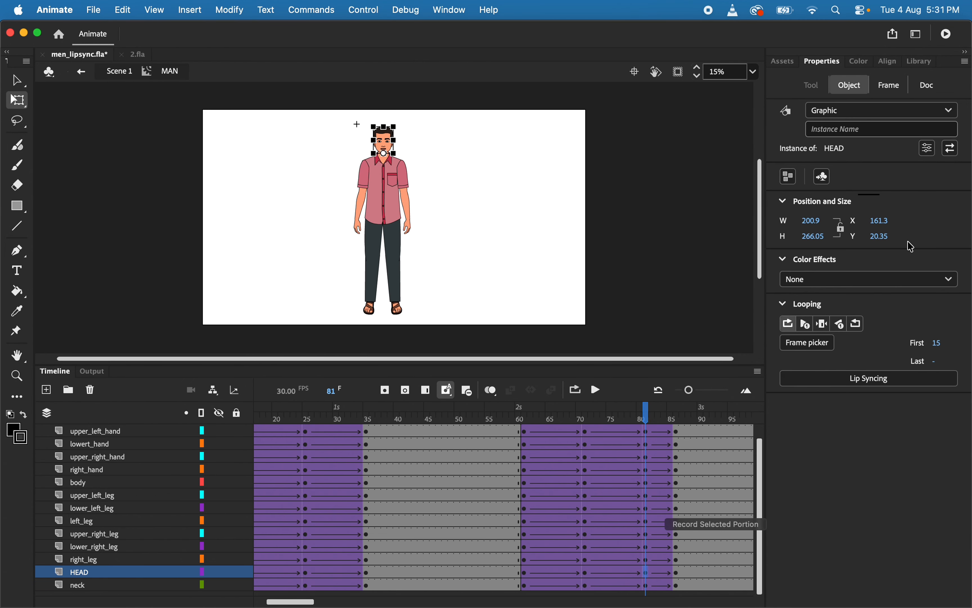
left_click(940, 343)
type("81")
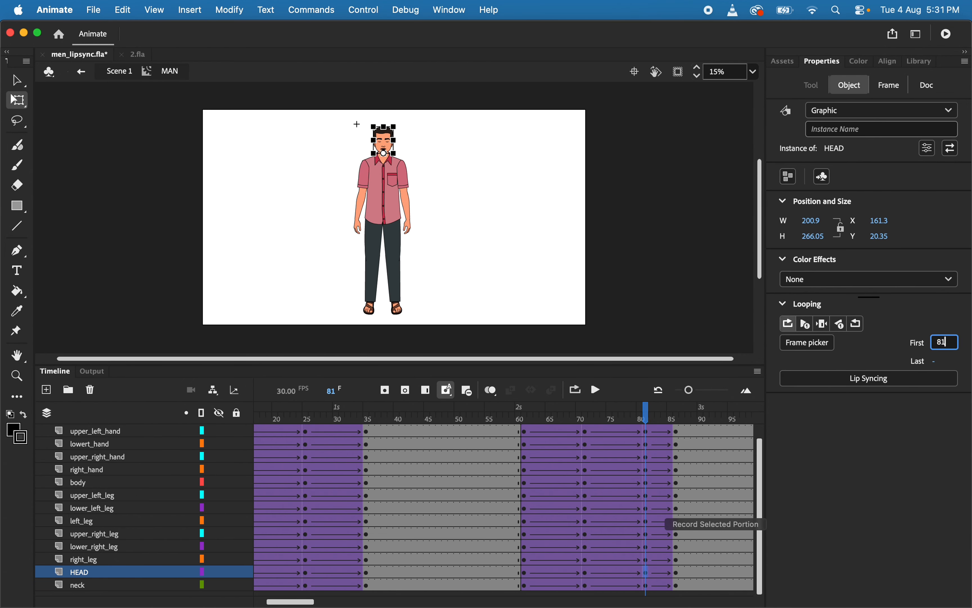
key("Return")
Set the HEAD graphic's looping first frame to 86 at its keyframe on frame 86
left_click(679, 573)
left_click(859, 86)
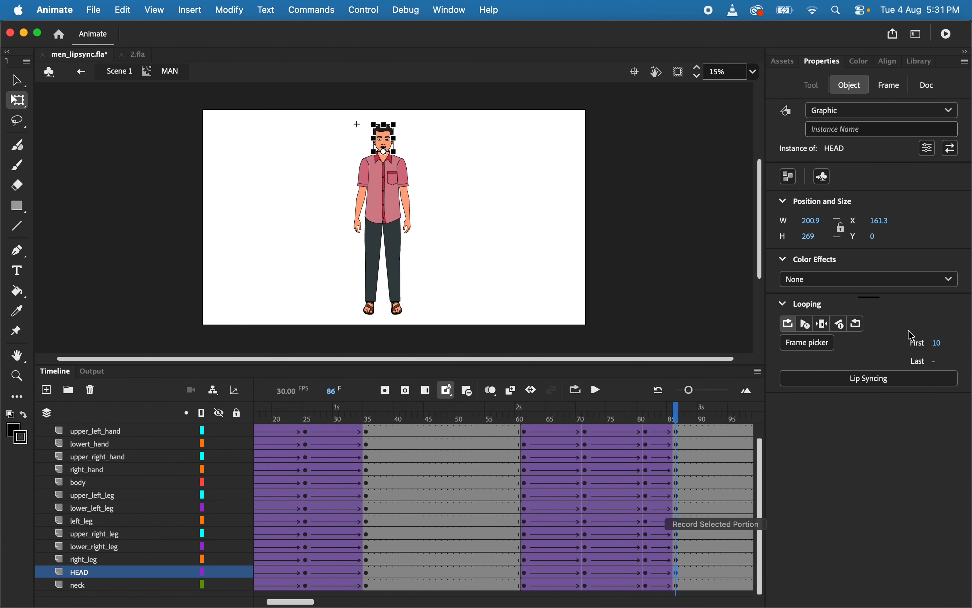
left_click(938, 345)
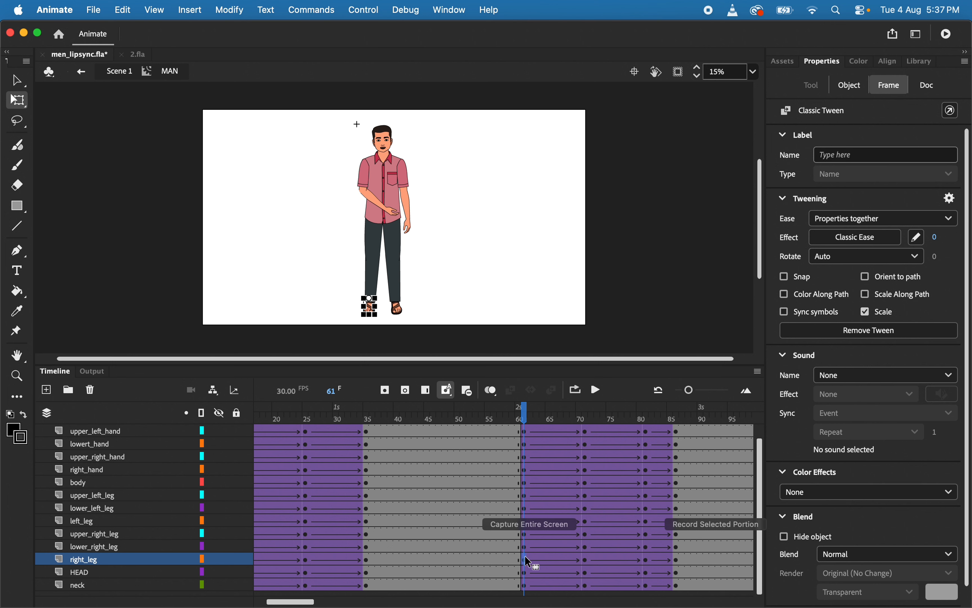
Check the right_leg graphic's looping at its frame 61 keyframe and enter 1 as its first frame
left_click(851, 86)
left_click(851, 85)
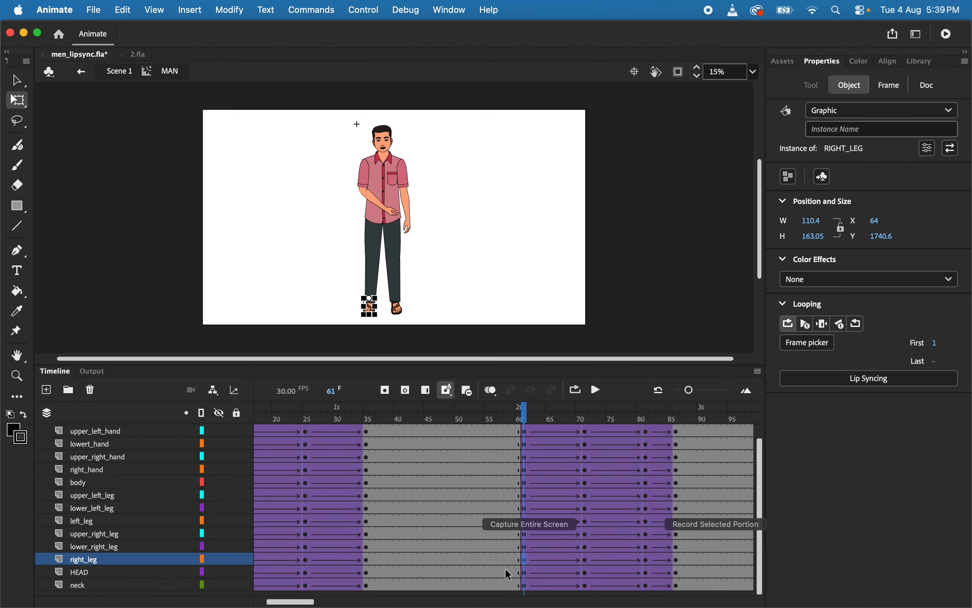
left_click(525, 560)
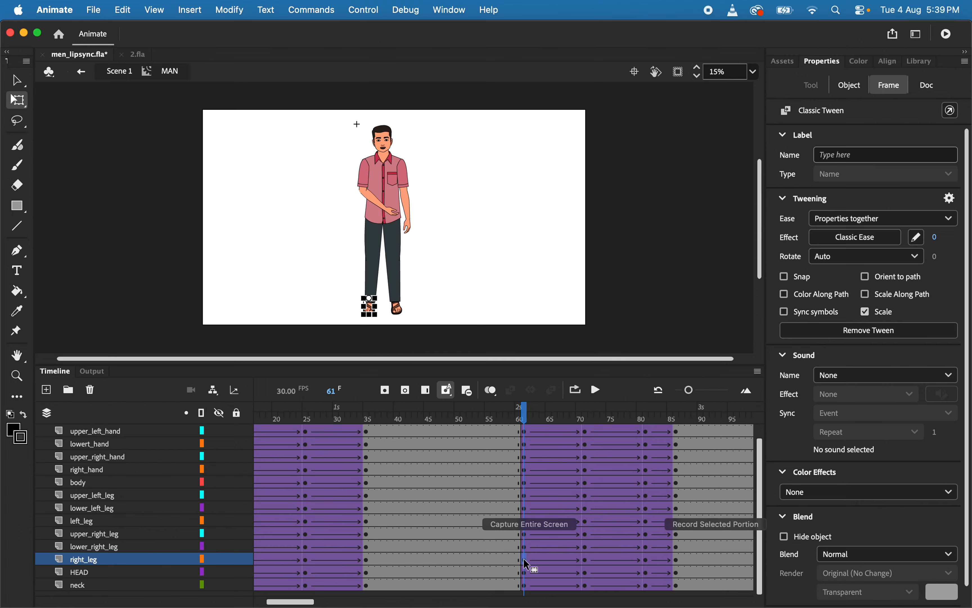
left_click(852, 86)
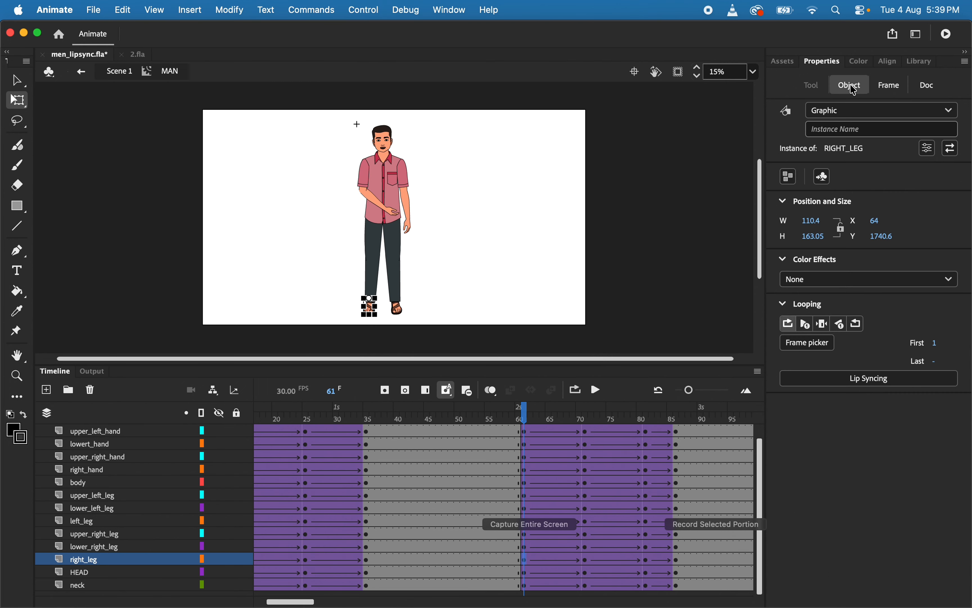
left_click(938, 344)
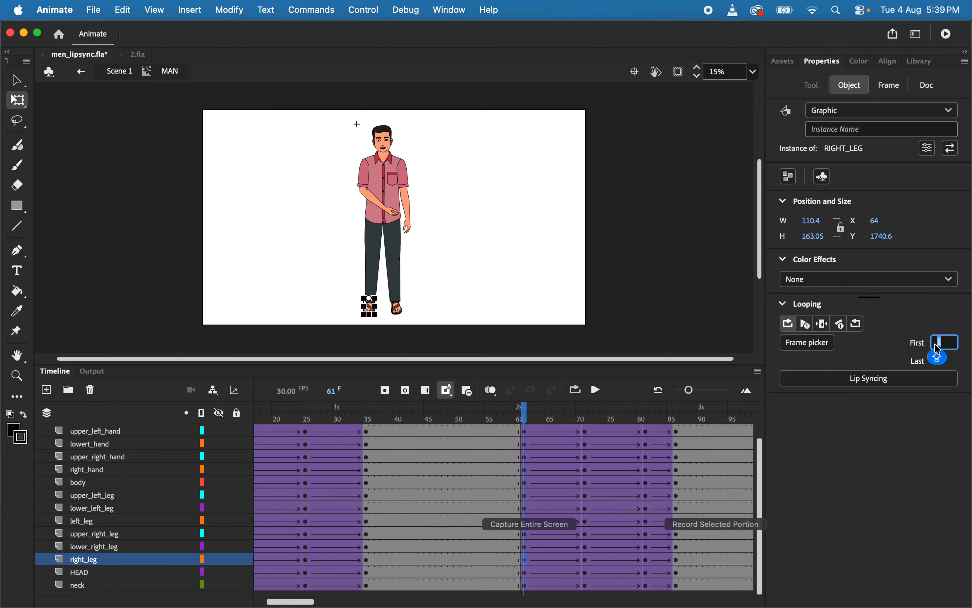
type("1")
scroll(517, 549, "up", 1)
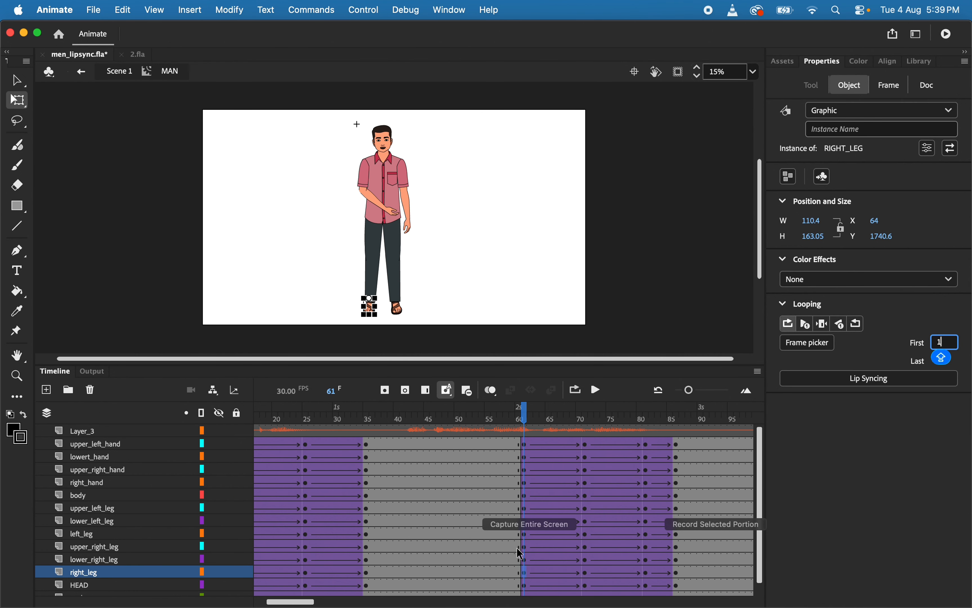
scroll(522, 578, "down", 1)
Review the HEAD graphic's looping first-frame values at its keyframes on frames 61, 71, 81 and 86
left_click(523, 572)
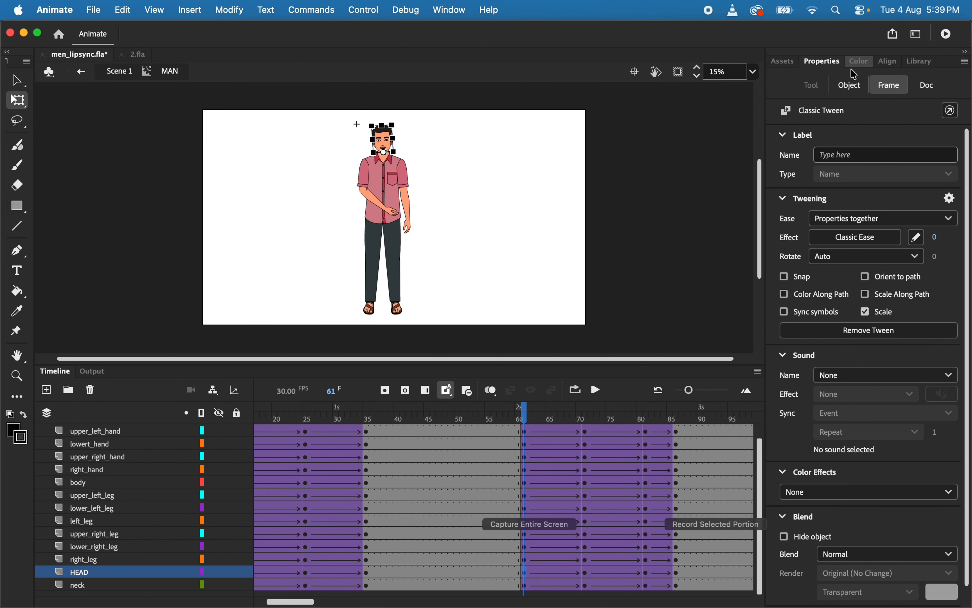
left_click(850, 84)
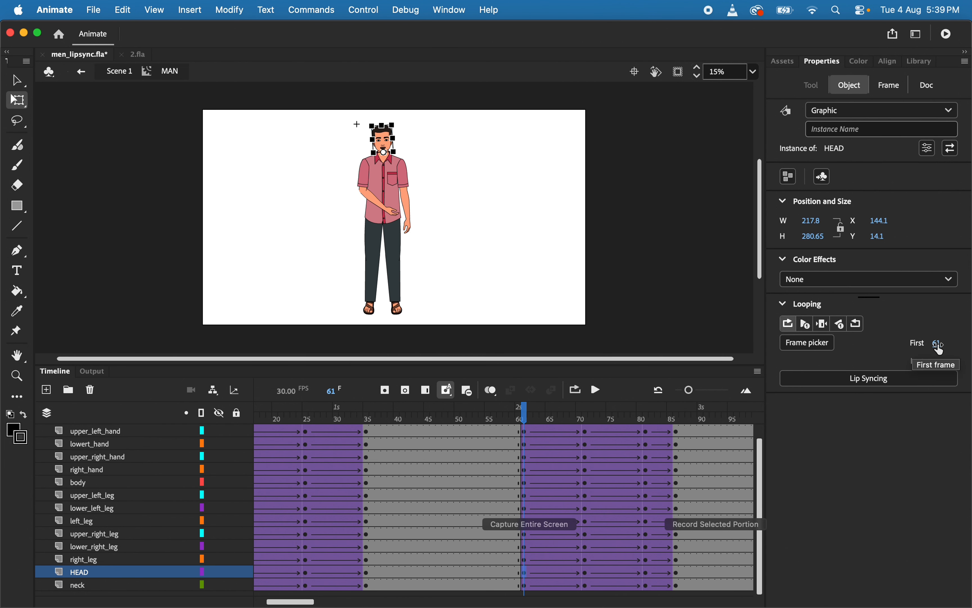
key("Return")
left_click(584, 559)
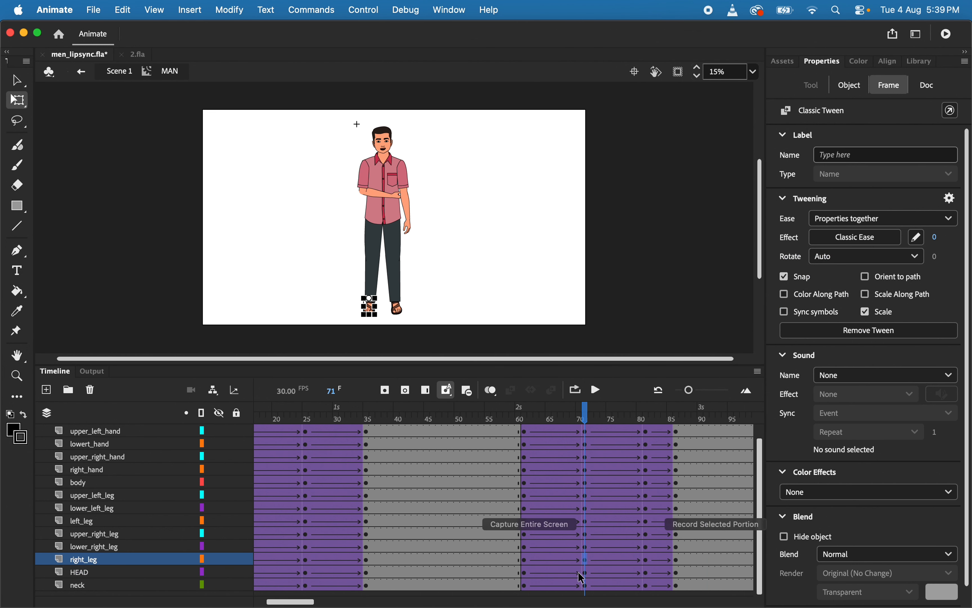
left_click(586, 573)
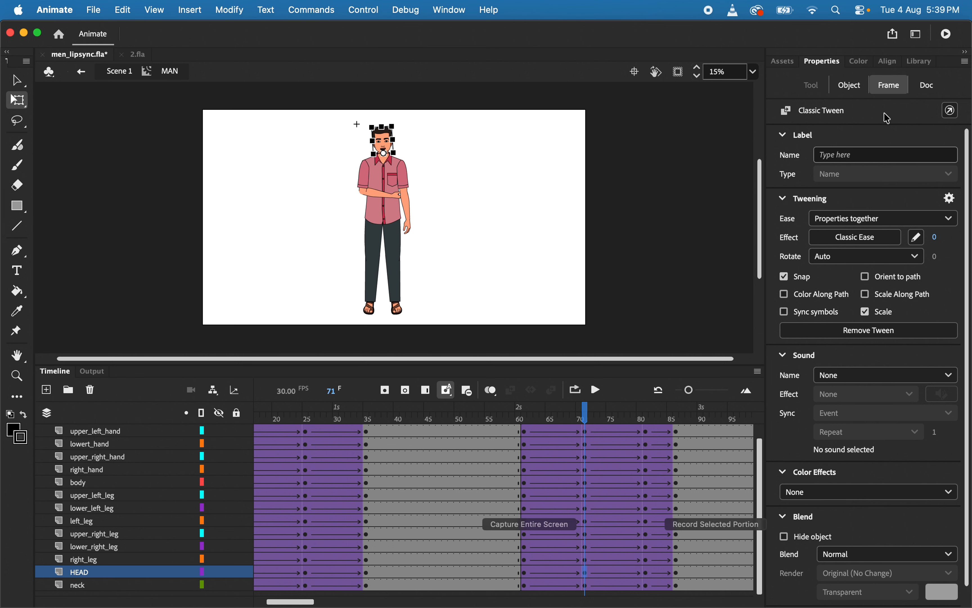
left_click(857, 86)
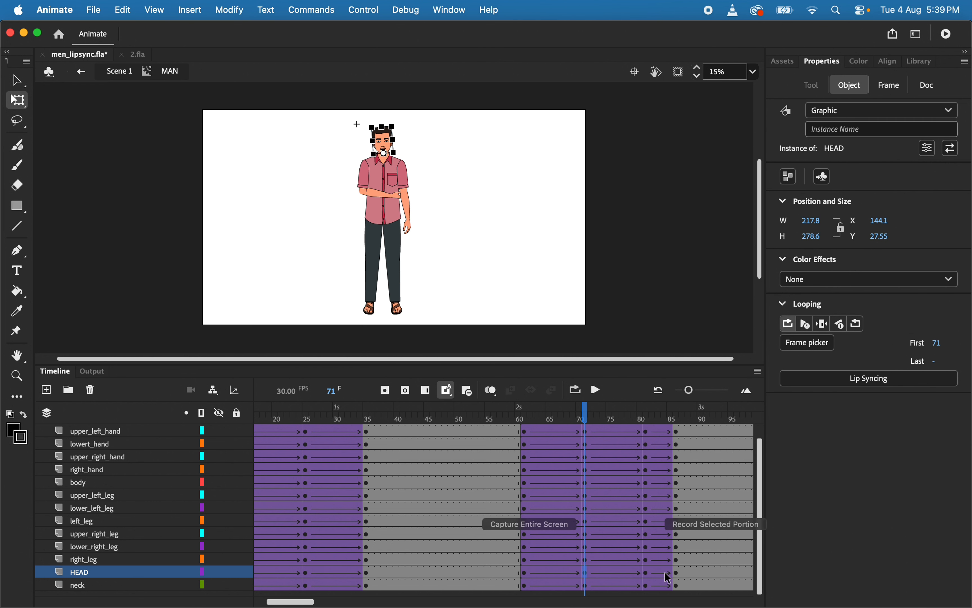
left_click(647, 574)
left_click(848, 86)
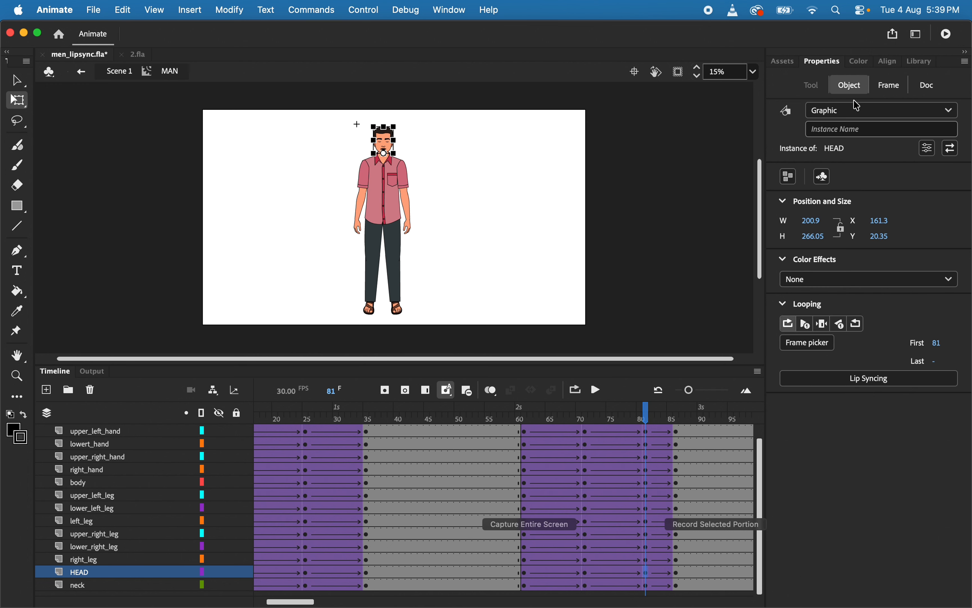
scroll(651, 514, "right", 5)
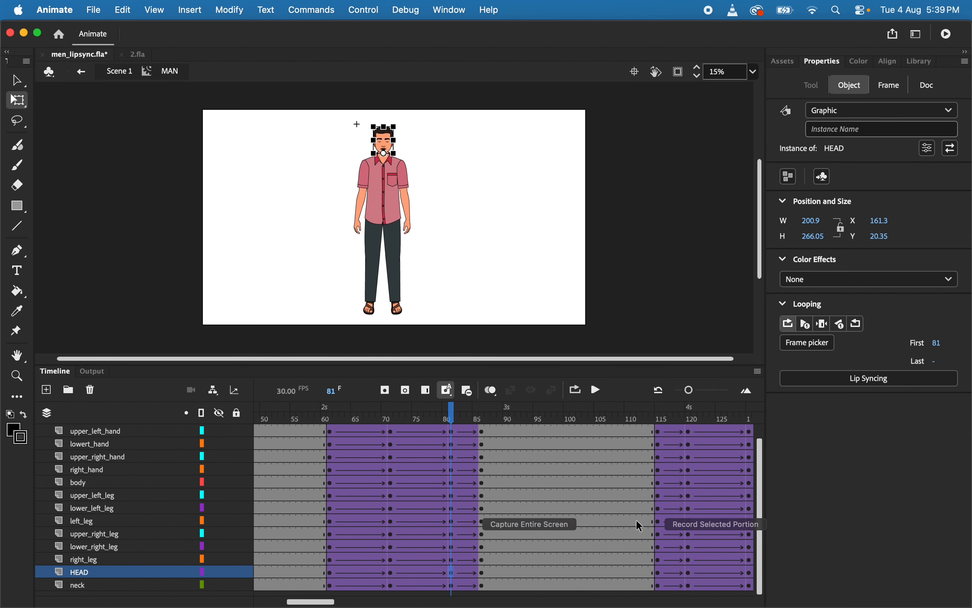
left_click(482, 574)
left_click(848, 86)
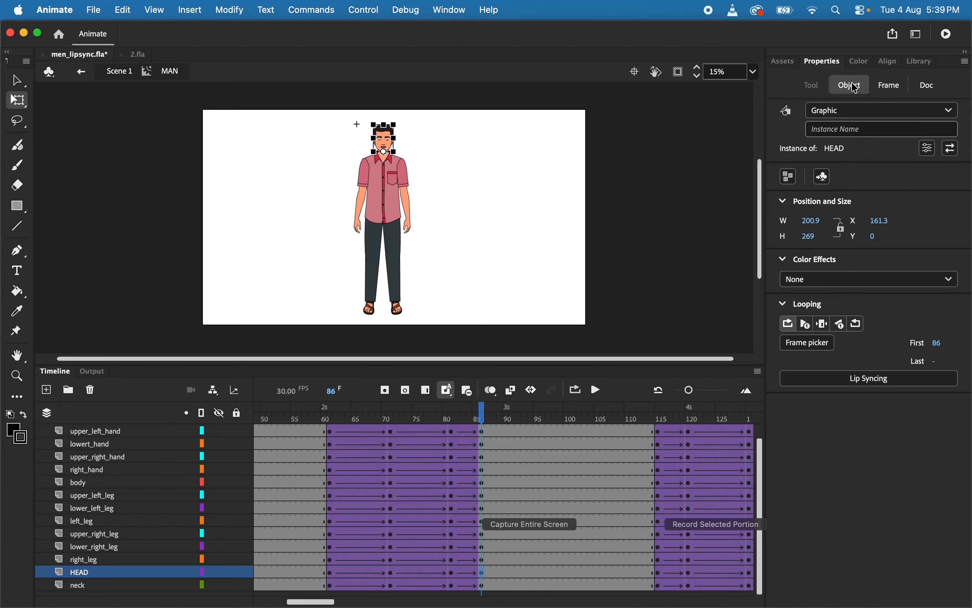
Set the HEAD graphic's looping first frame to 115 at its keyframe on frame 115
left_click(659, 572)
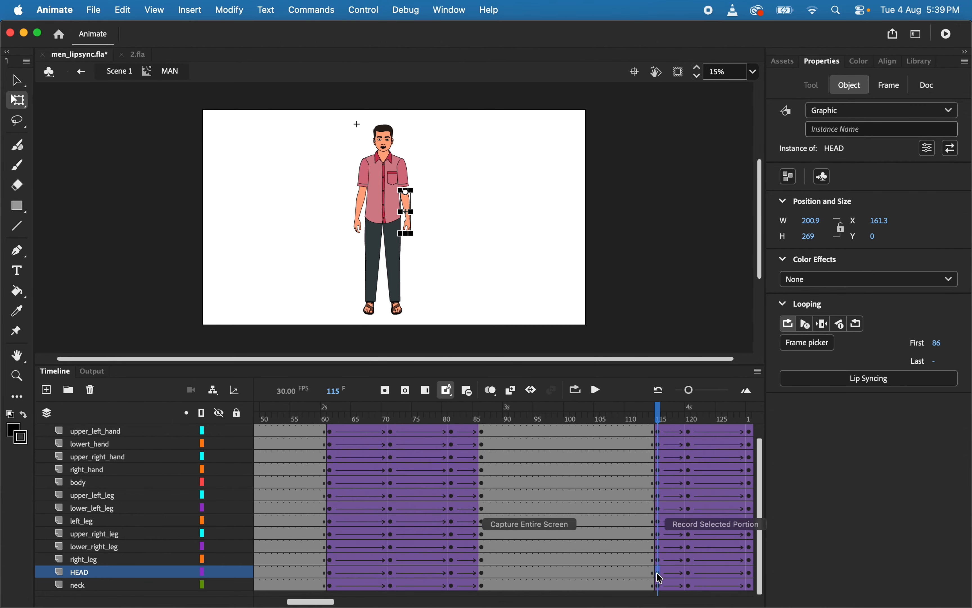
left_click(849, 93)
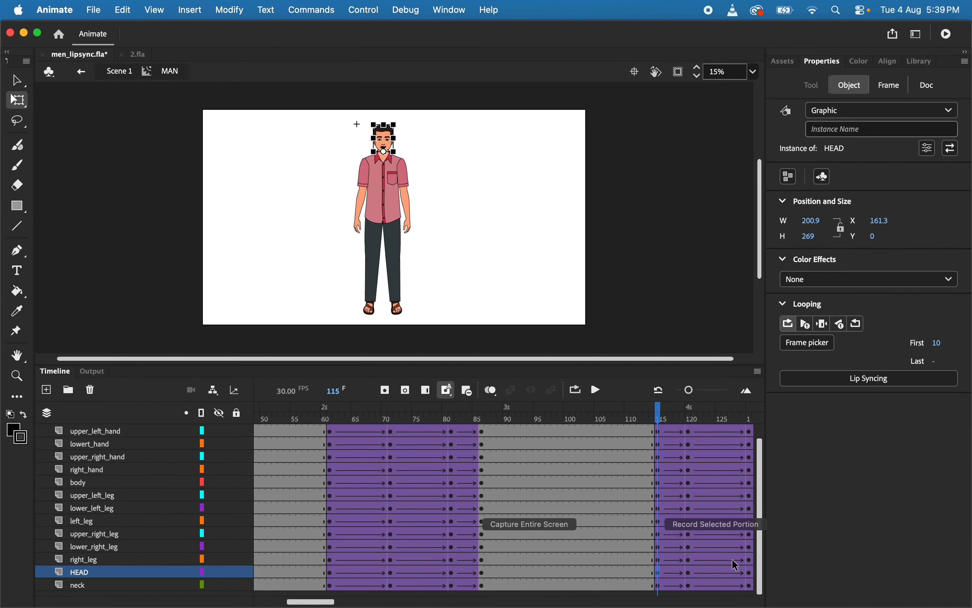
left_click(660, 579)
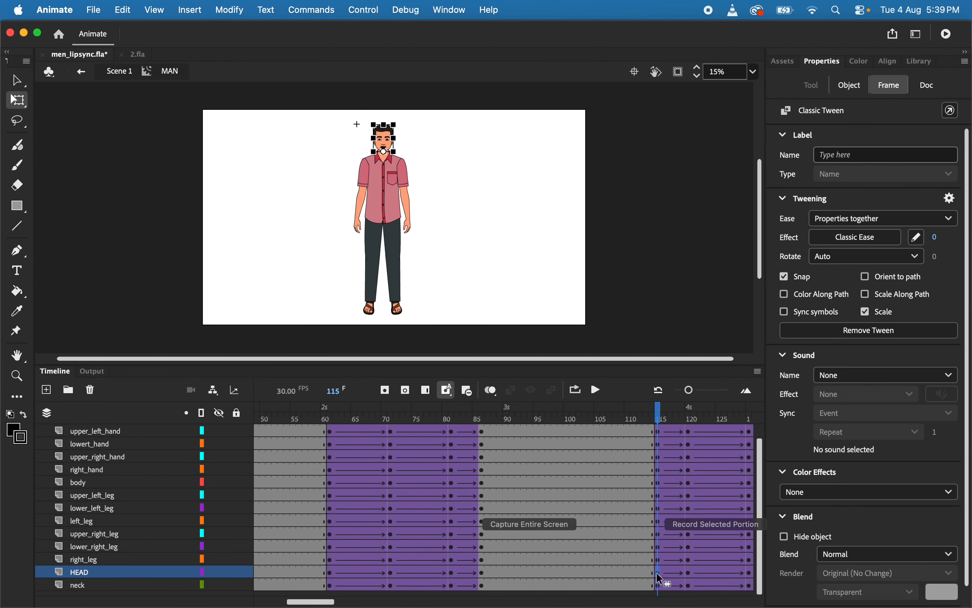
left_click(850, 84)
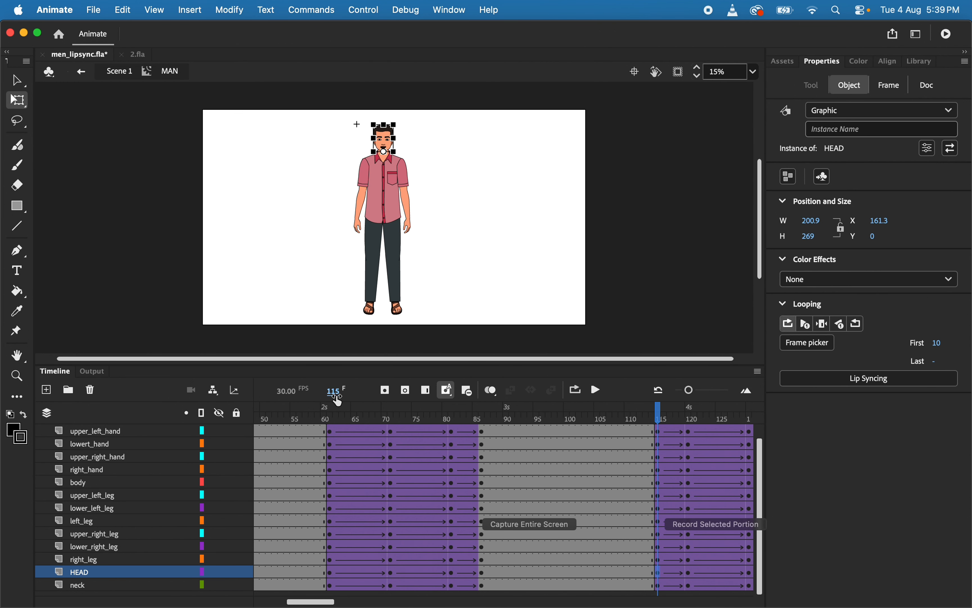
left_click(940, 344)
type("115")
key("Return")
scroll(715, 507, "right", 3)
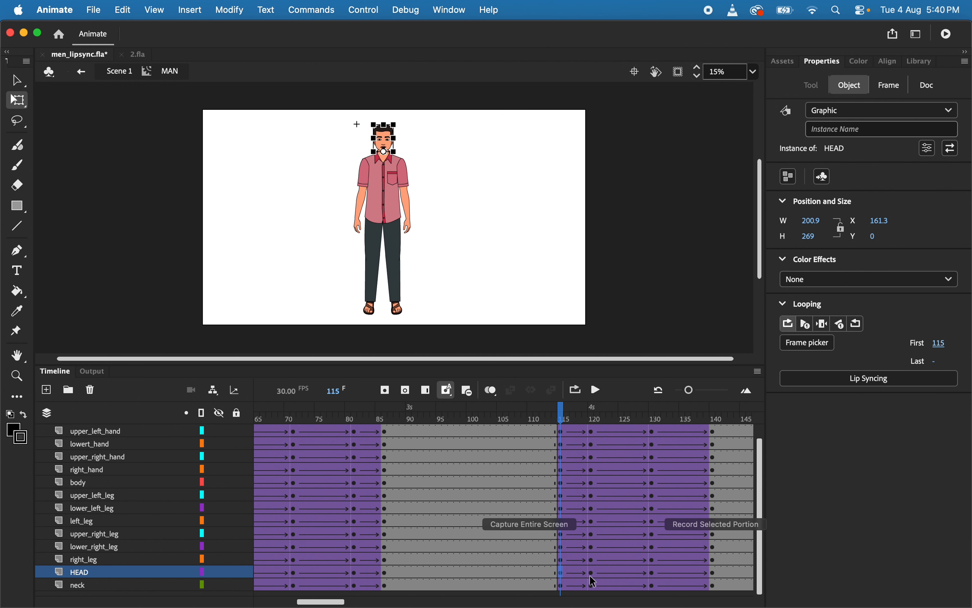
Set the HEAD graphic's looping first frame to 120 at its keyframe on frame 120
left_click(593, 574)
left_click(855, 85)
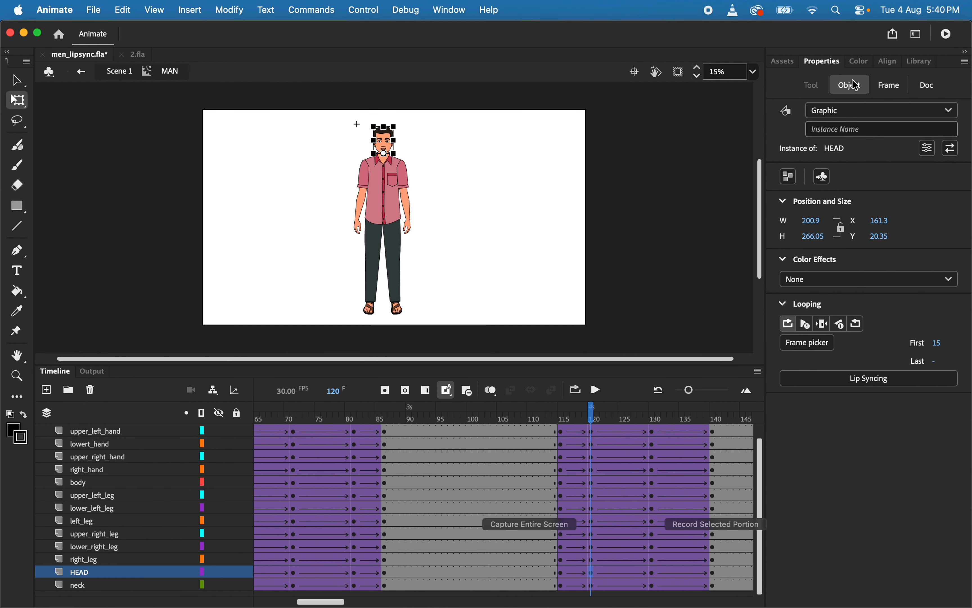
left_click(936, 343)
type("120")
key("Return")
Set the HEAD graphic's looping first frame to 130 at its keyframe on frame 130
left_click(654, 575)
left_click(852, 85)
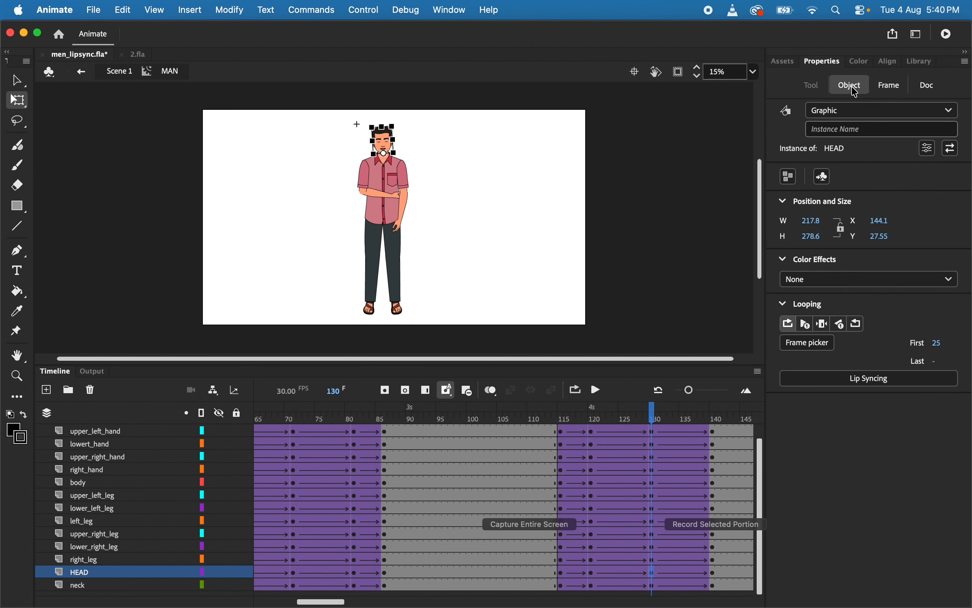
left_click(937, 343)
type("130")
key("Return")
Set the HEAD graphic's looping first frame to 140 at its keyframe on frame 140
left_click(717, 575)
left_click(854, 86)
left_click(935, 343)
type("140")
key("Return")
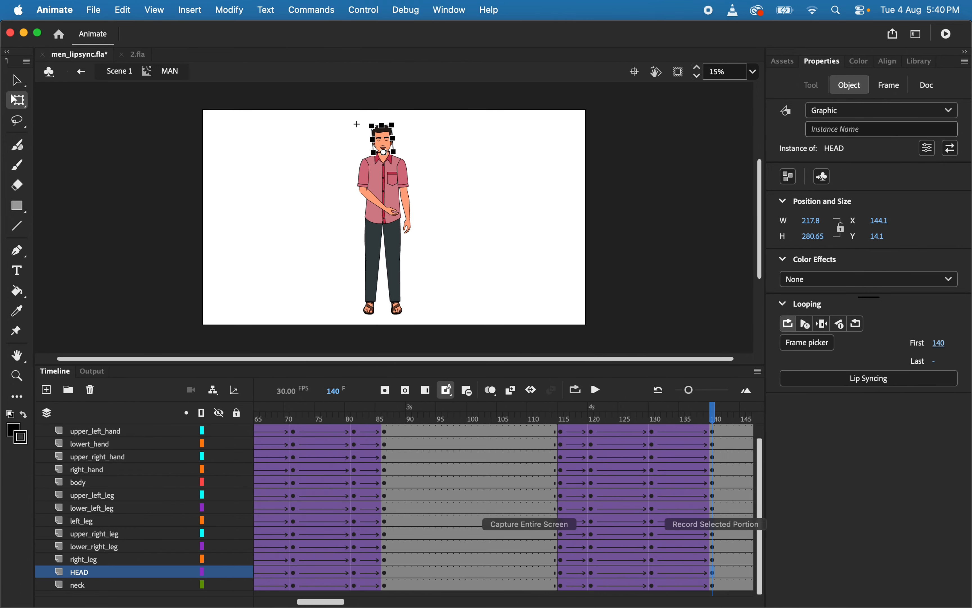
Set the HEAD graphic's looping first frame to 170 at its keyframe on frame 170
scroll(666, 492, "right", 5)
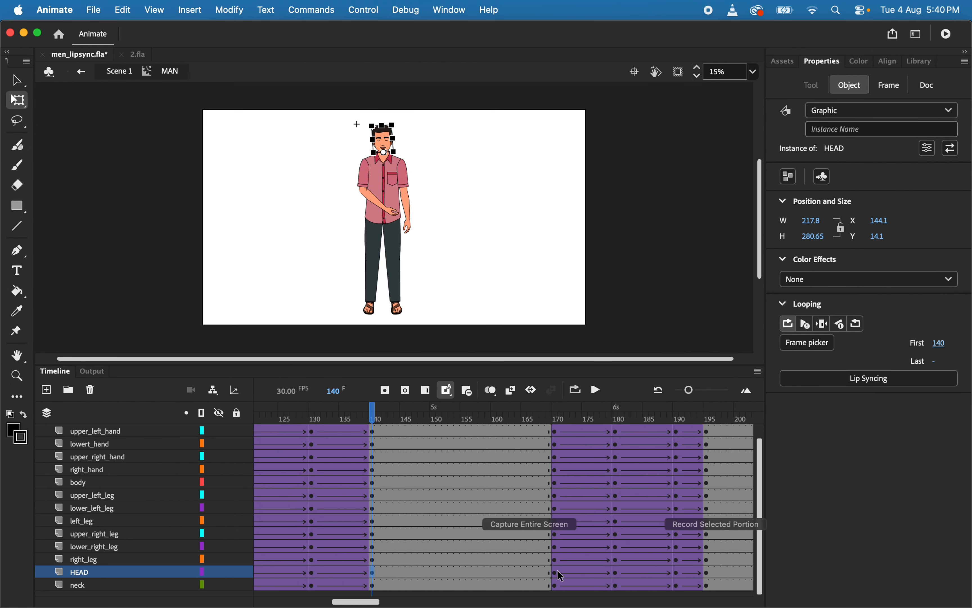
left_click(561, 576)
left_click(847, 86)
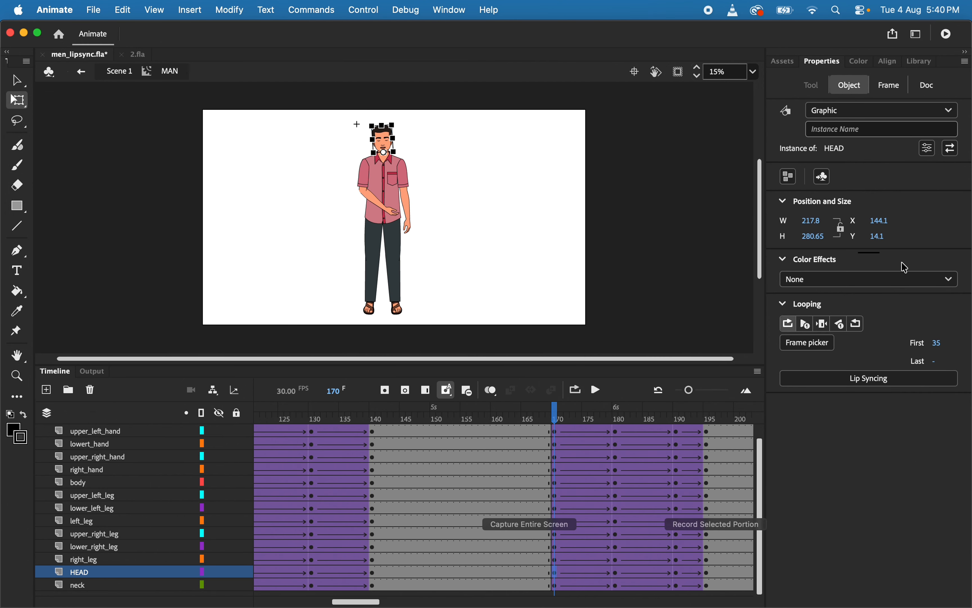
left_click(938, 342)
type("170")
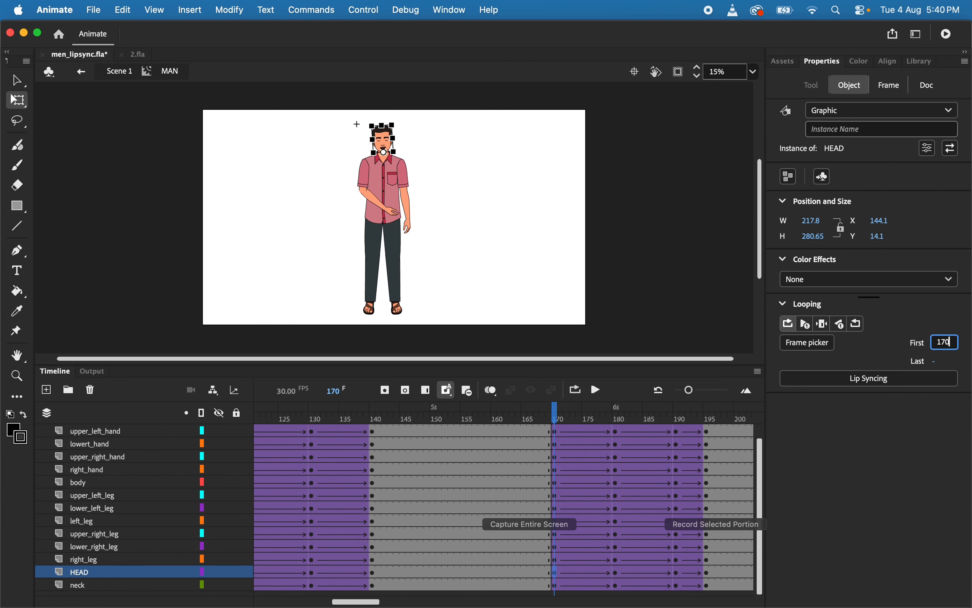
key("Return")
Set the HEAD graphic's looping first frame to 180 at its keyframe on frame 180
left_click(615, 574)
left_click(852, 89)
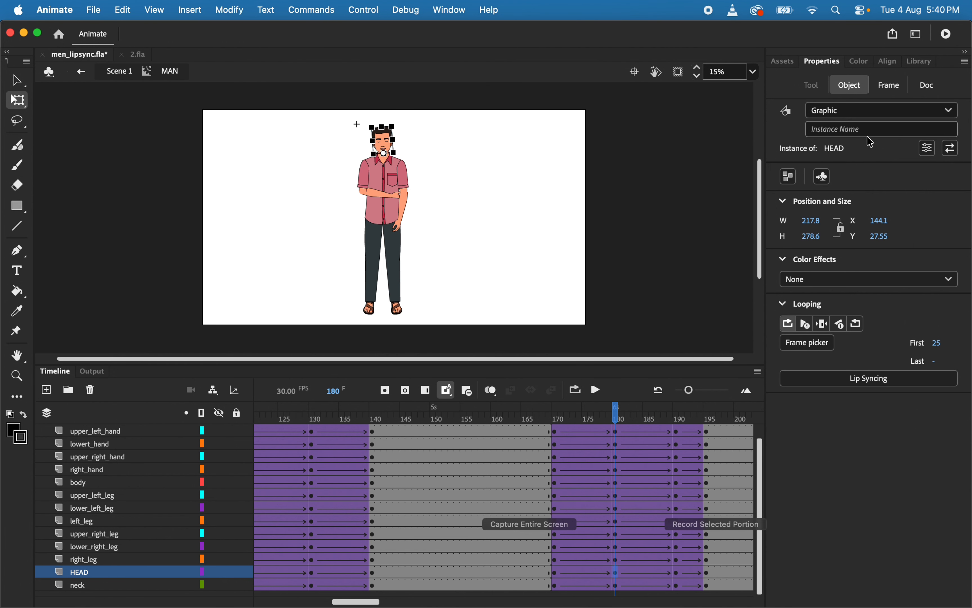
left_click(938, 343)
type("180")
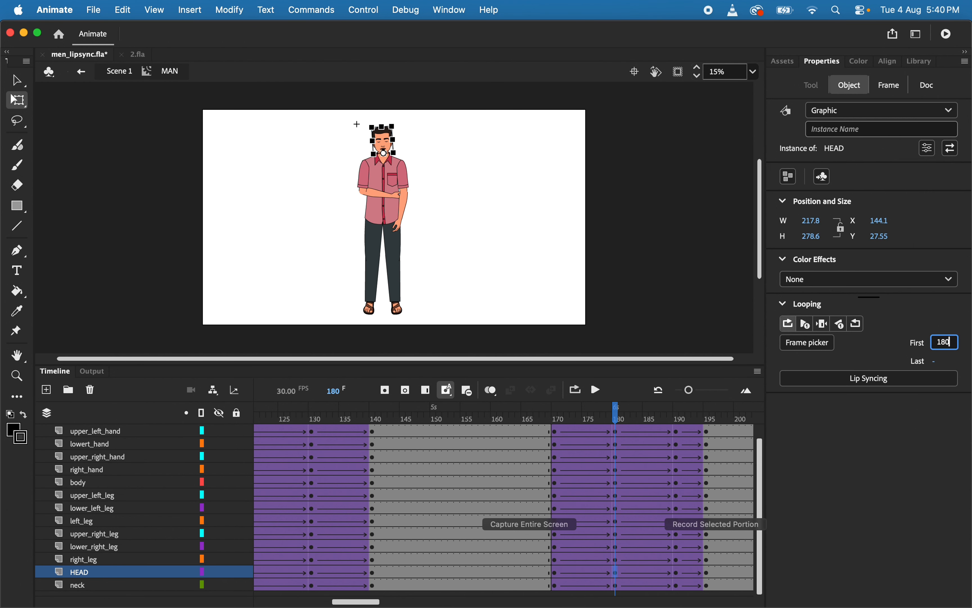
key("Return")
Set the HEAD graphic's looping first frame to 190 at its keyframe on frame 190
left_click(678, 573)
left_click(847, 87)
left_click(938, 343)
type("19")
key("Return")
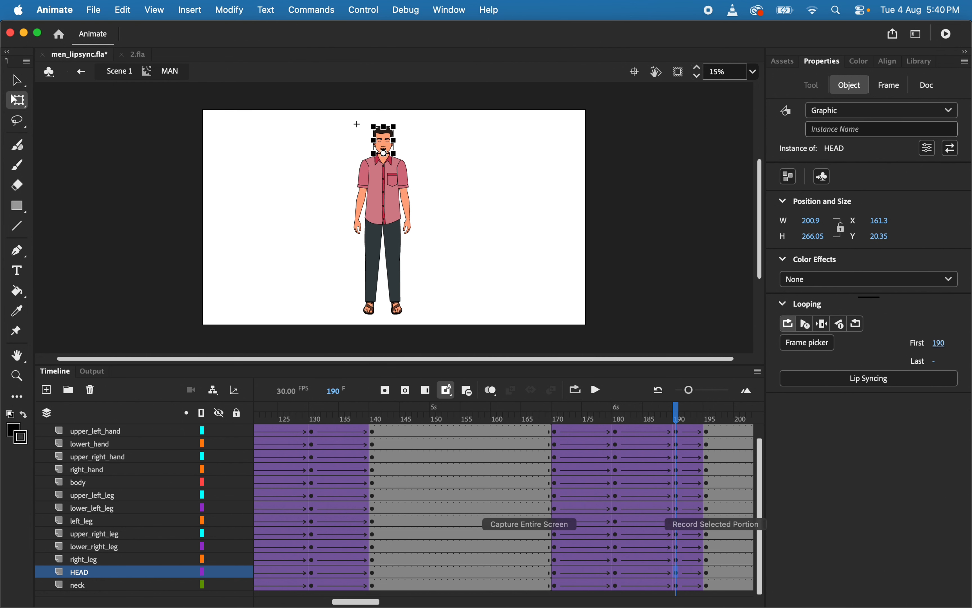
Set the HEAD graphic's looping first frame to 195 at its keyframe on frame 195
left_click(707, 573)
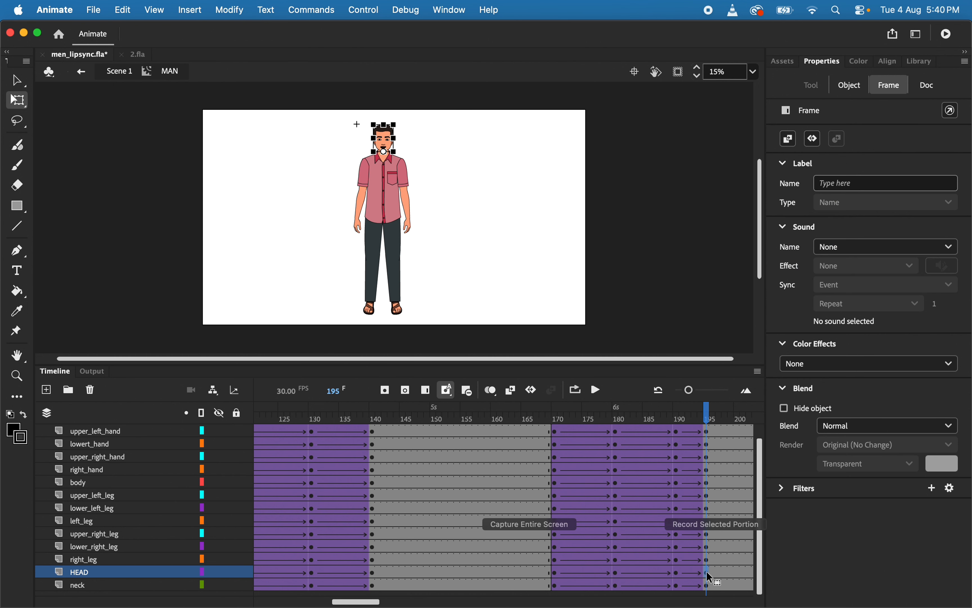
left_click(849, 86)
left_click(940, 342)
type("195")
key("Return")
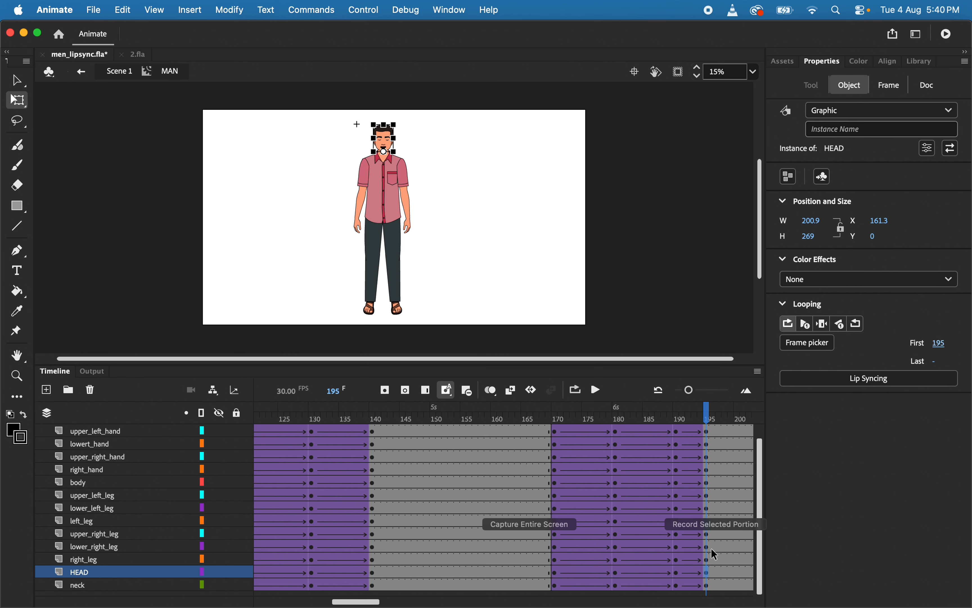
Review the MAN timeline from frame 1, checking the audio layer at frame 35 and the upper_left_hand keyframe at frame 10
scroll(690, 555, "right", 3)
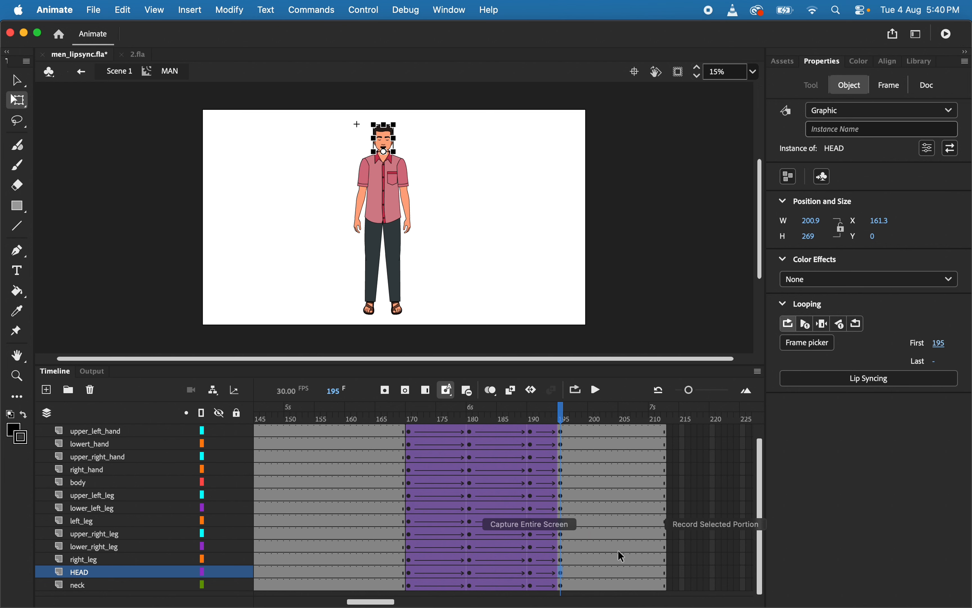
scroll(622, 556, "left", 15)
left_click(259, 420)
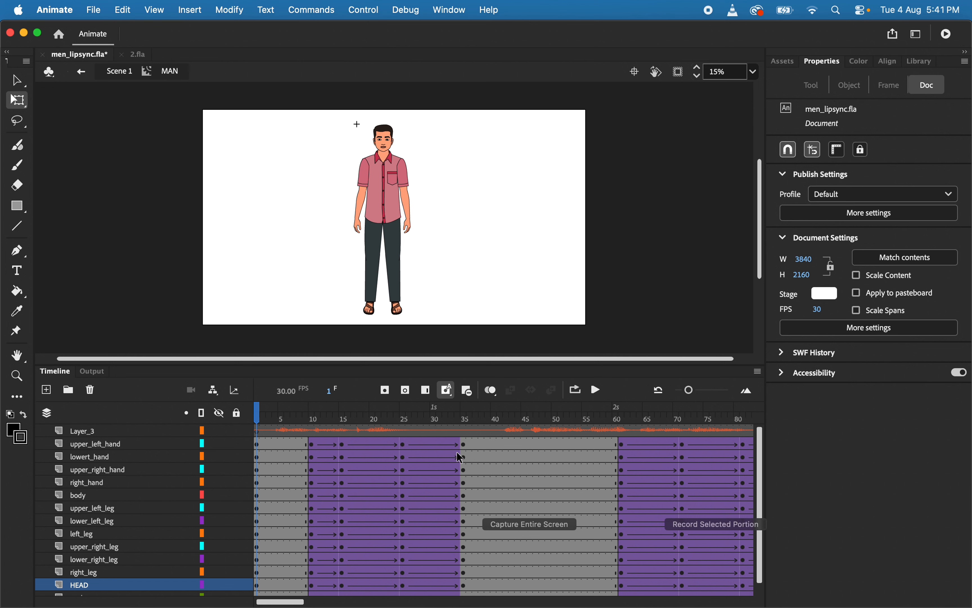
left_click(464, 436)
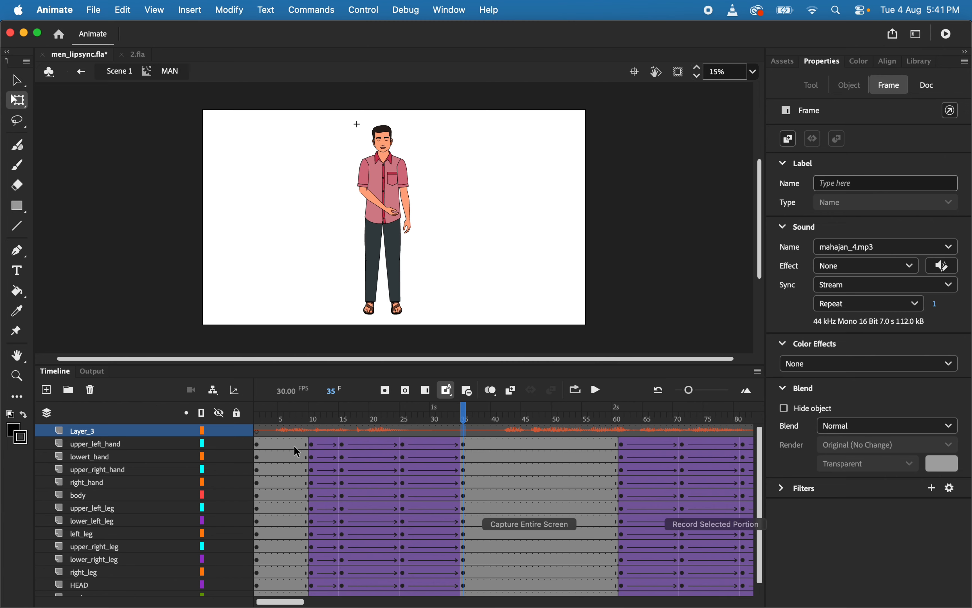
left_click(313, 444)
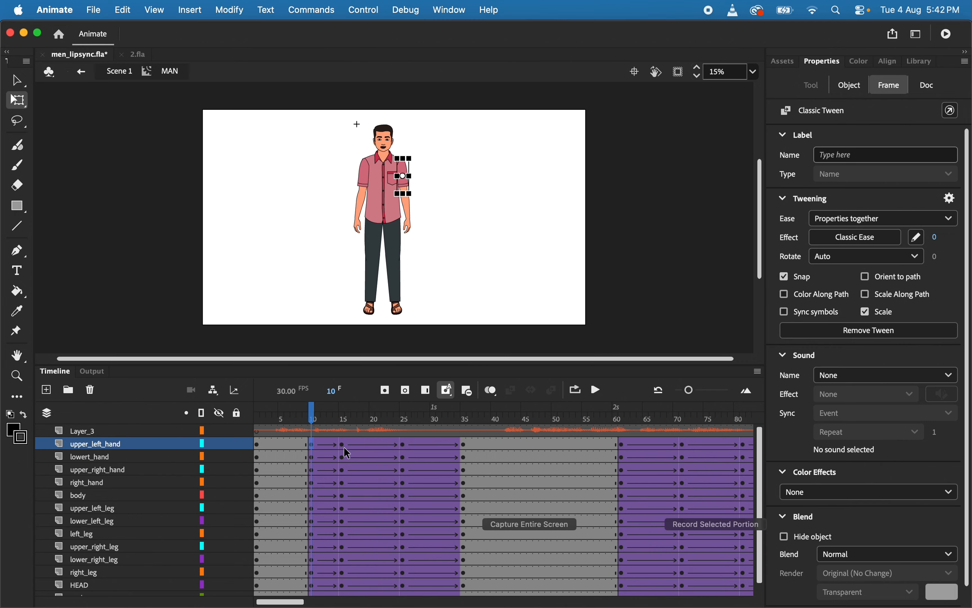
Test the movie to check the lip sync and gestures with the sound turned up, and close the preview
key("super+Return")
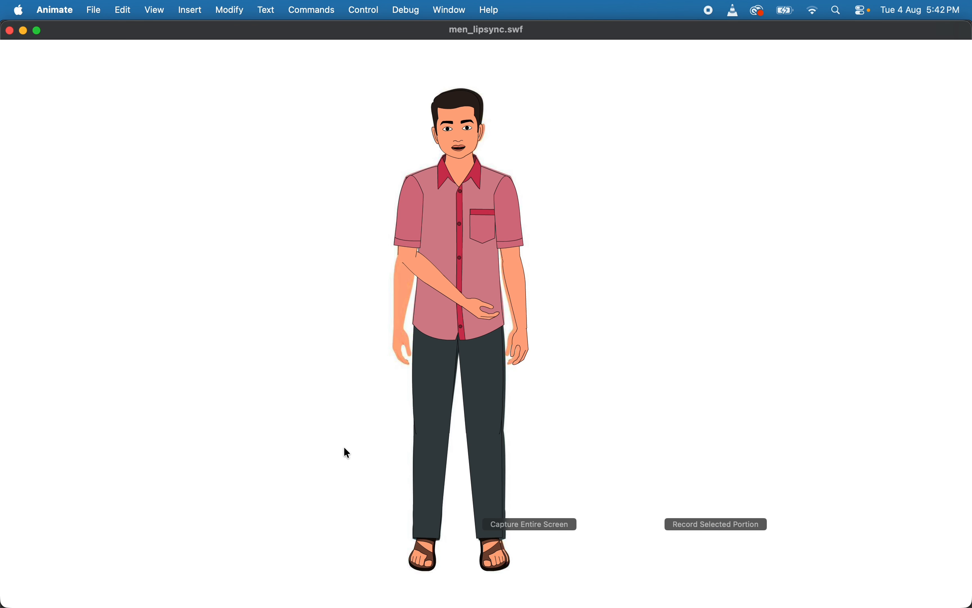
key("XF86AudioRaiseVolume")
key("XF86AudioRaiseVolume")
left_click(9, 31)
Open the HEAD symbol and insert keyframes on its eye layer at frames 142, 166, 189 and 211
scroll(536, 454, "left", 10)
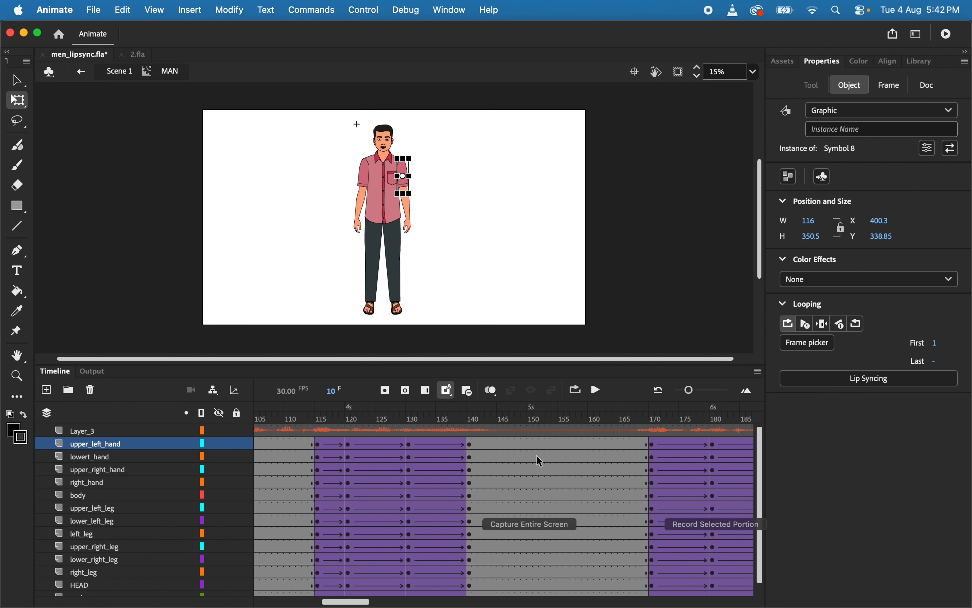
double_click(383, 148)
scroll(380, 141, "up", 5)
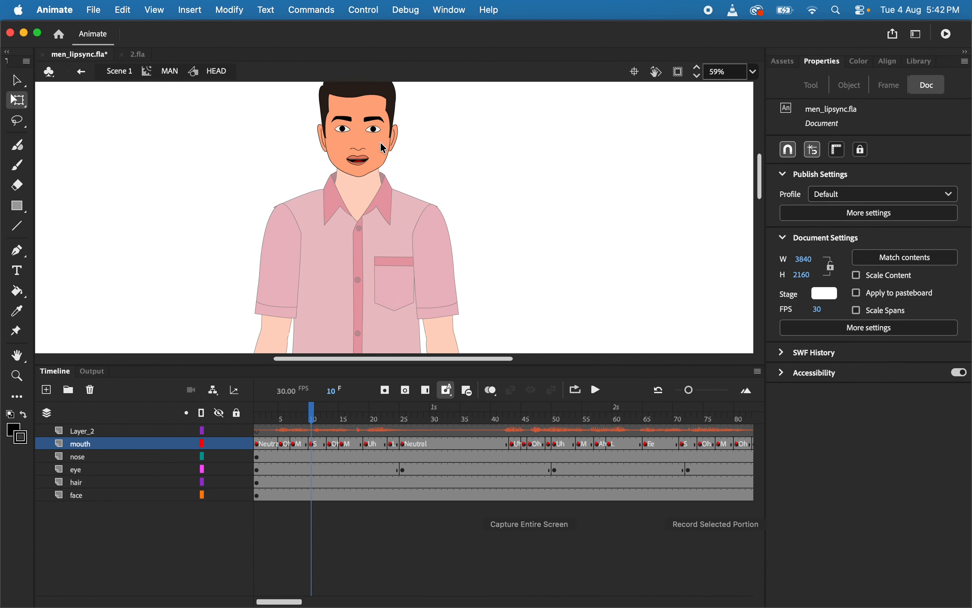
scroll(502, 448, "right", 5)
scroll(502, 448, "right", 4)
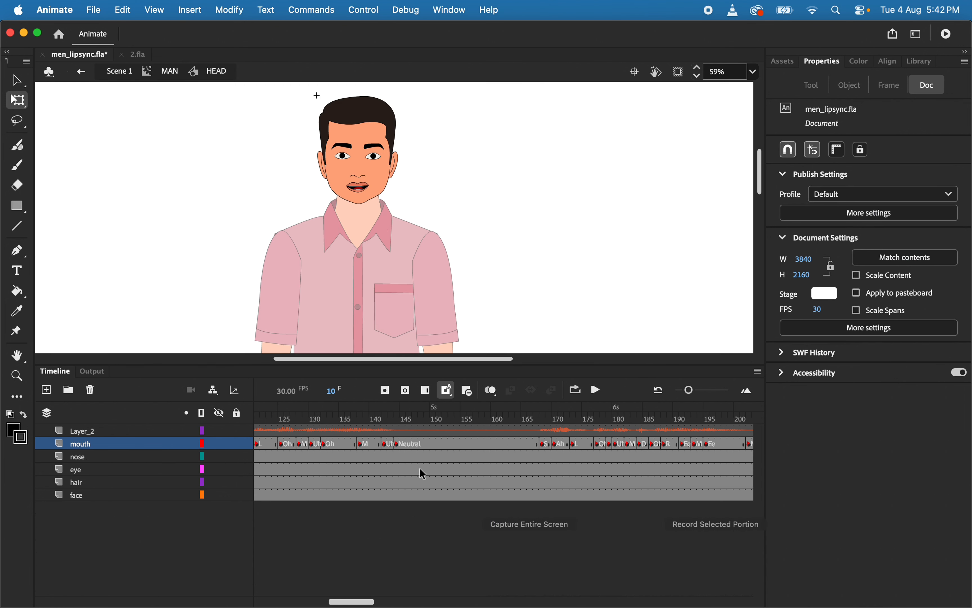
left_click(579, 469)
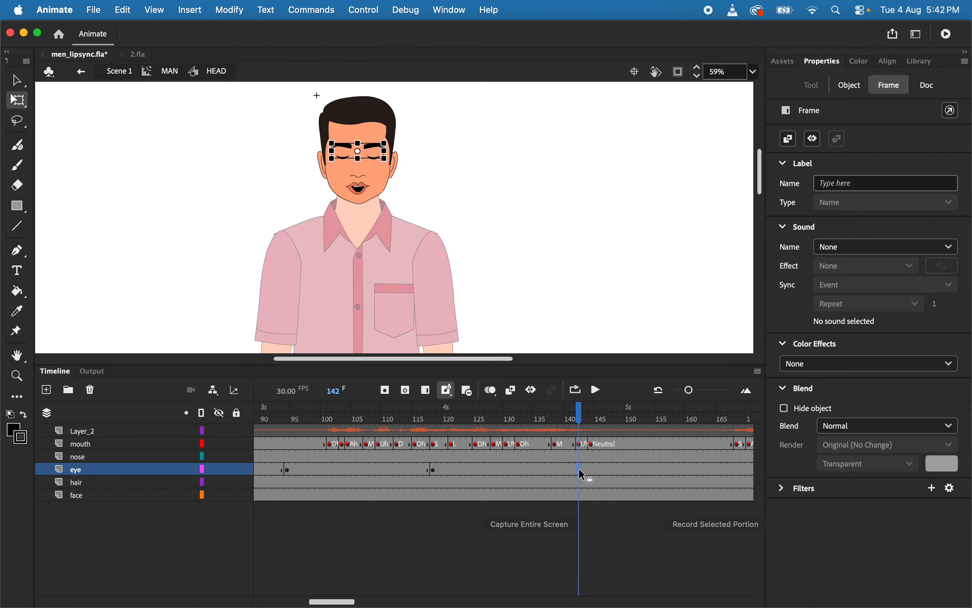
left_click(727, 470)
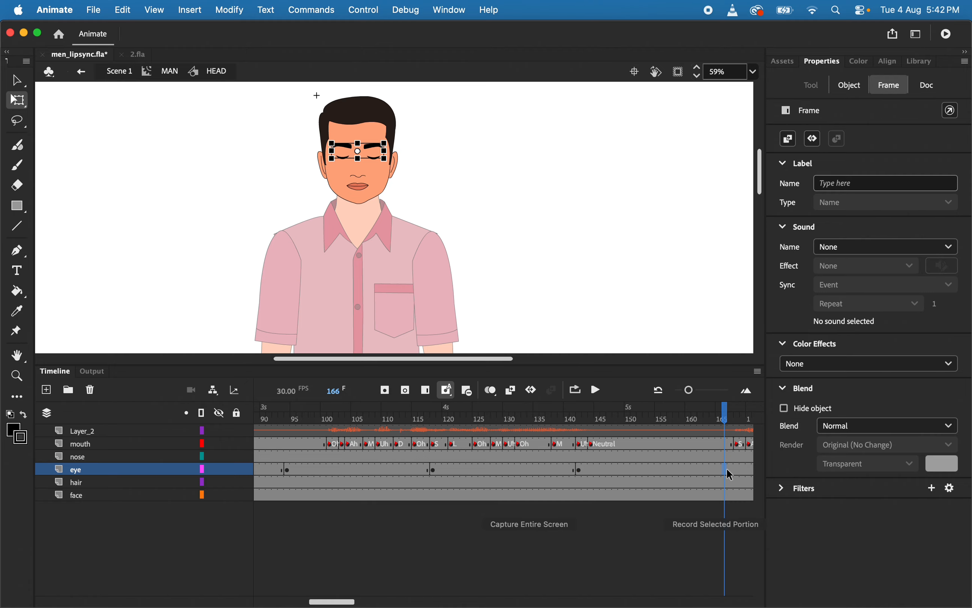
scroll(726, 468, "right", 3)
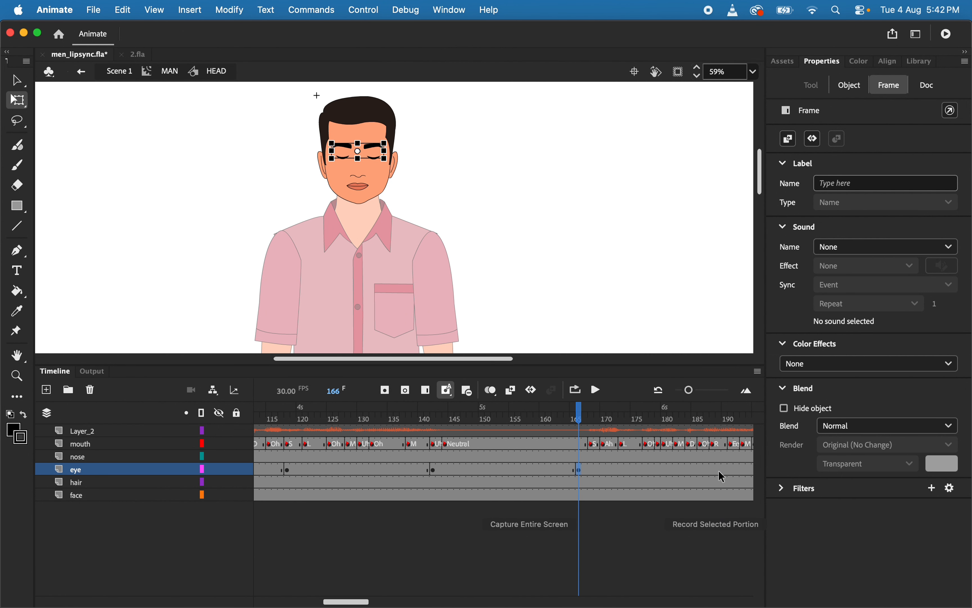
left_click(718, 470)
scroll(719, 470, "right", 6)
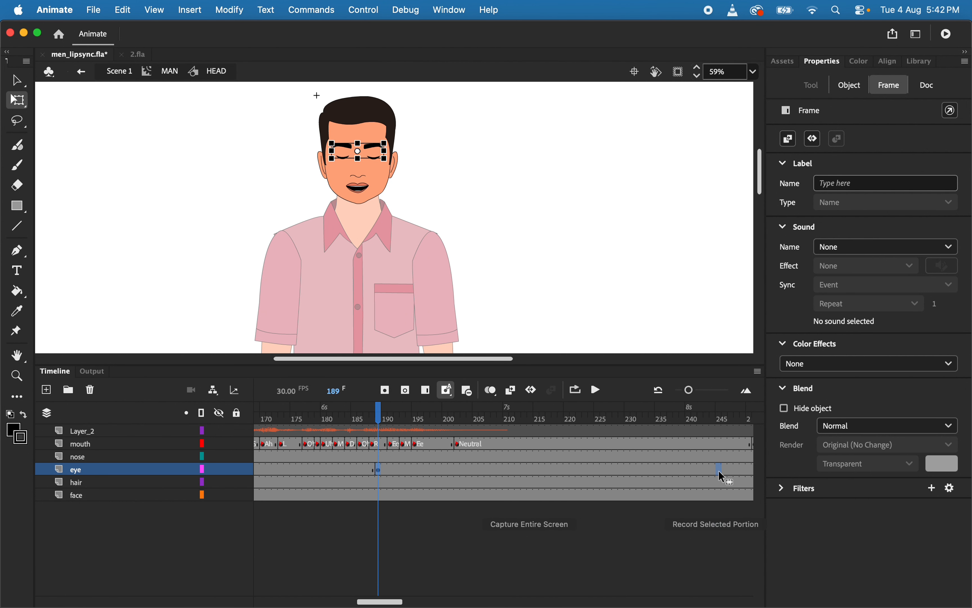
left_click(512, 468)
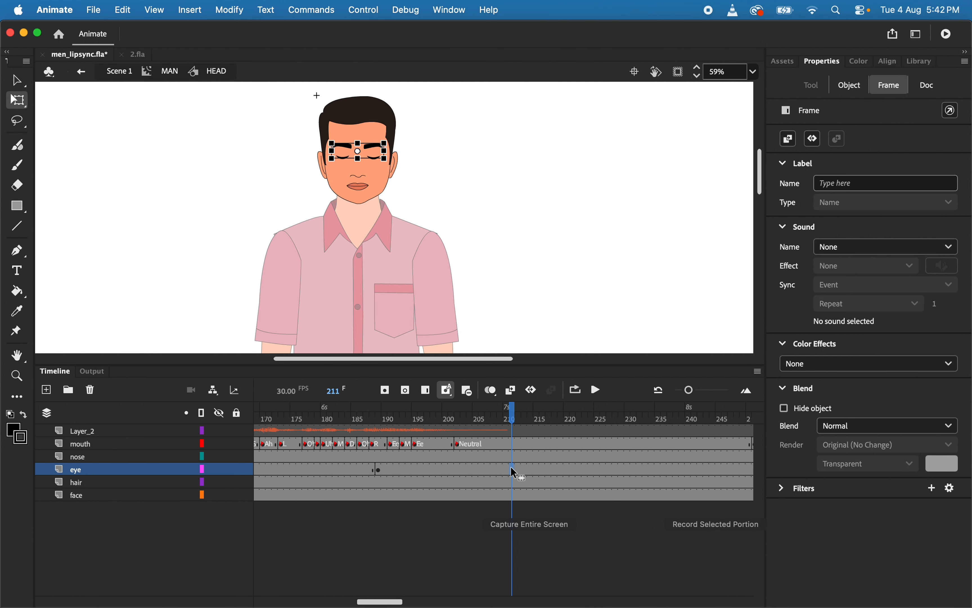
Set the eye_blink graphic to its open-eye frame 1 at the eye layer's frame 166 keyframe using the Frame Picker
scroll(511, 469, "left", 10)
left_click(674, 466)
scroll(674, 468, "right", 5)
left_click(580, 470)
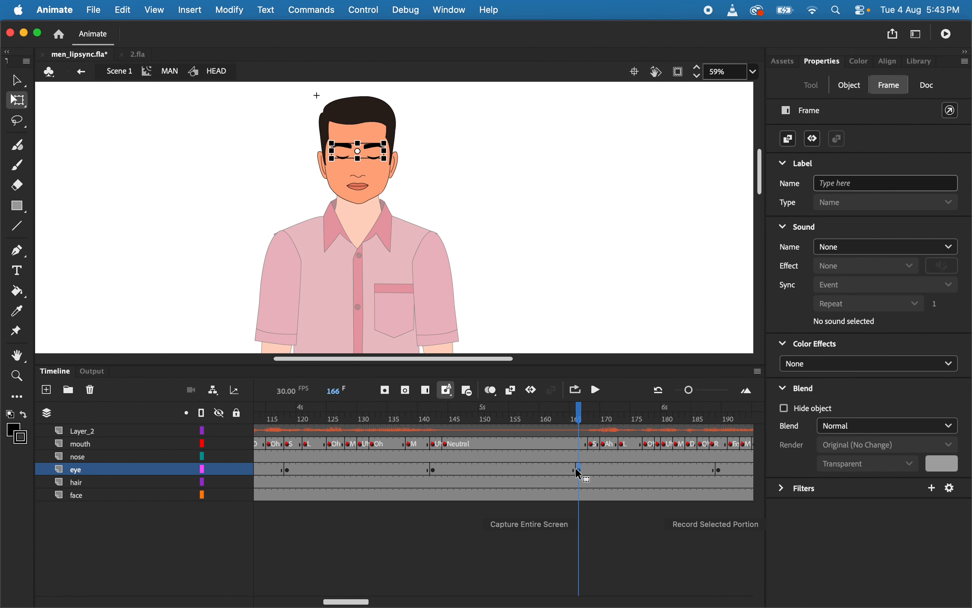
left_click(856, 92)
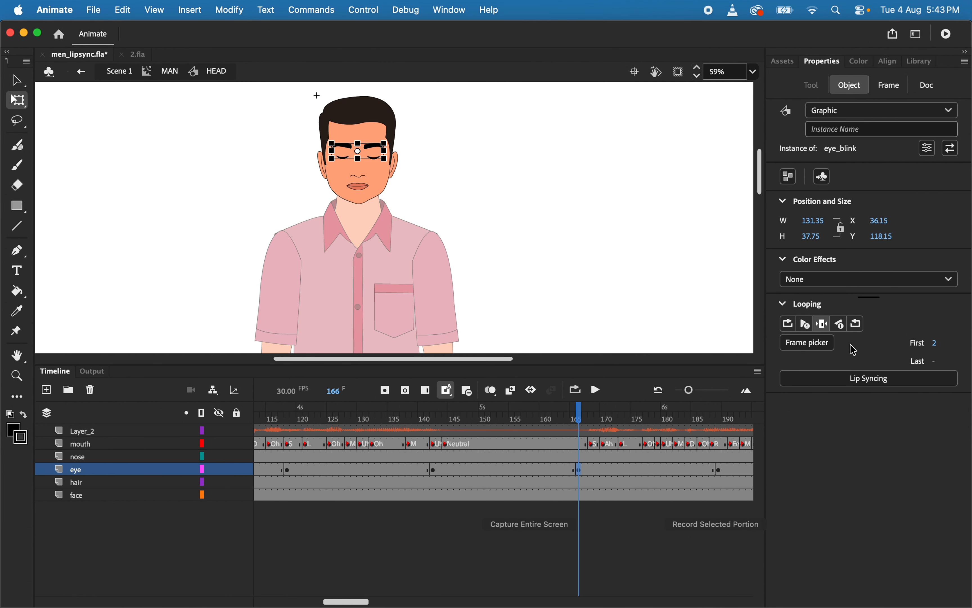
left_click(811, 342)
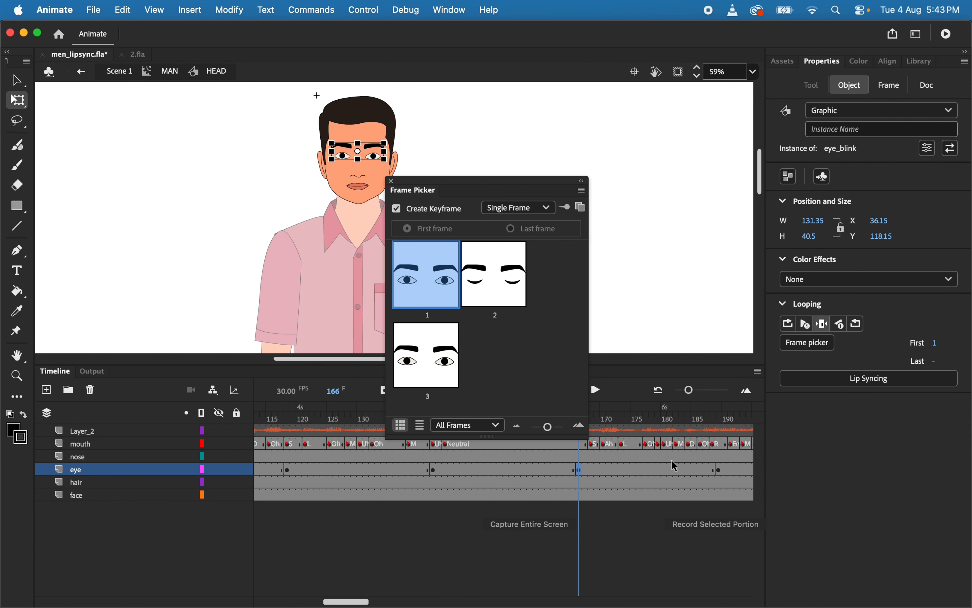
Set the eye_blink graphic to its open-eye frame 1 at the eye layer's frame 211 keyframe and close the Frame Picker
left_click(721, 470)
scroll(700, 513, "right", 5)
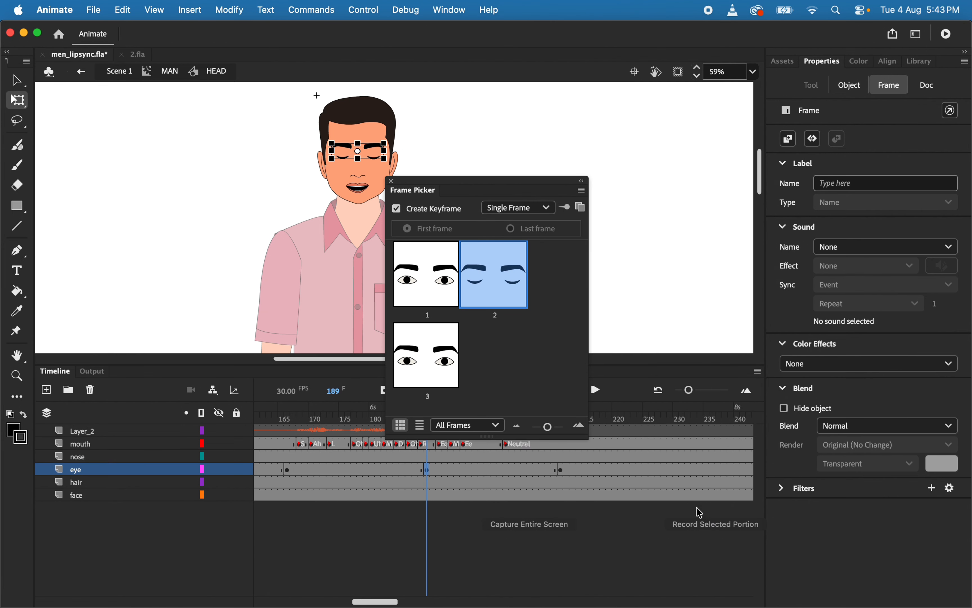
left_click(559, 470)
left_click(427, 278)
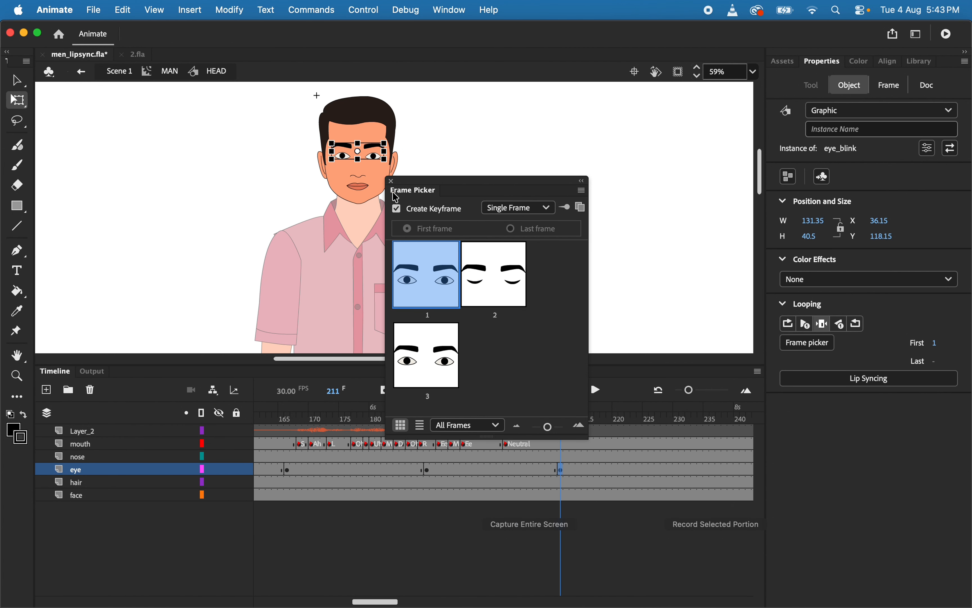
left_click(391, 181)
Return to the MAN symbol, test the movie to check the eye blinks, and close the preview
double_click(127, 229)
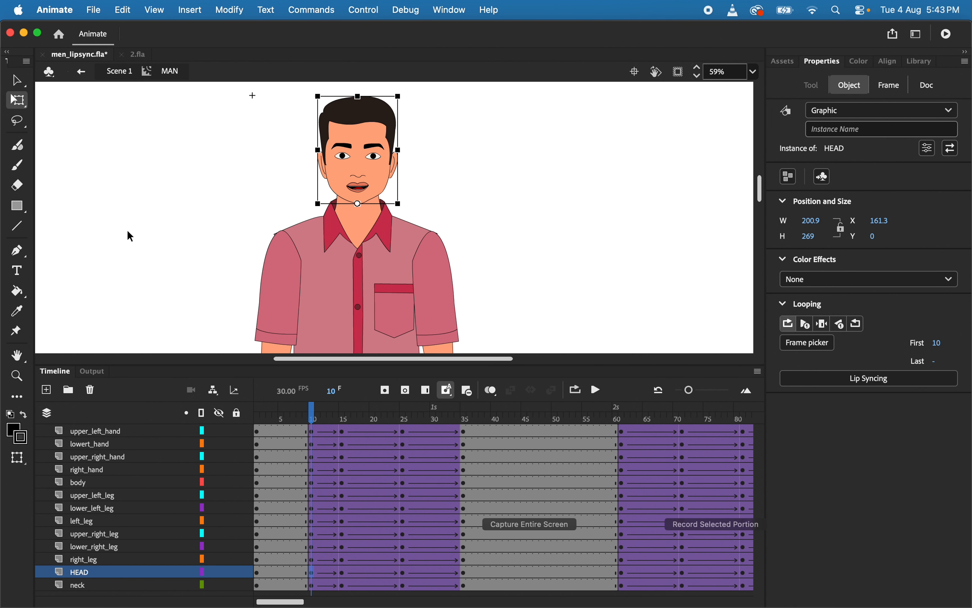
key("super+Return")
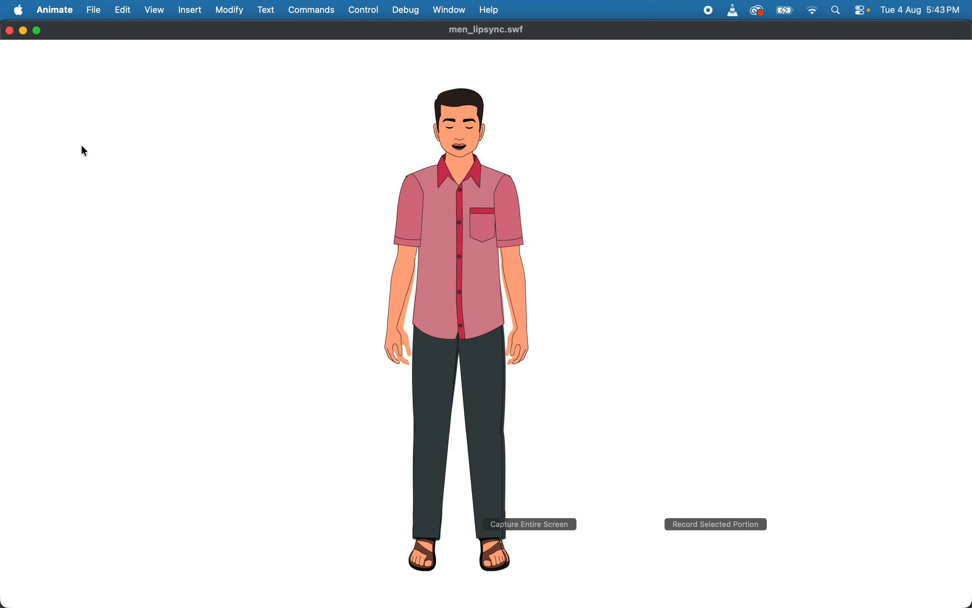
left_click(10, 30)
Return to Scene 1, delete the ref layer, and test the movie
double_click(162, 282)
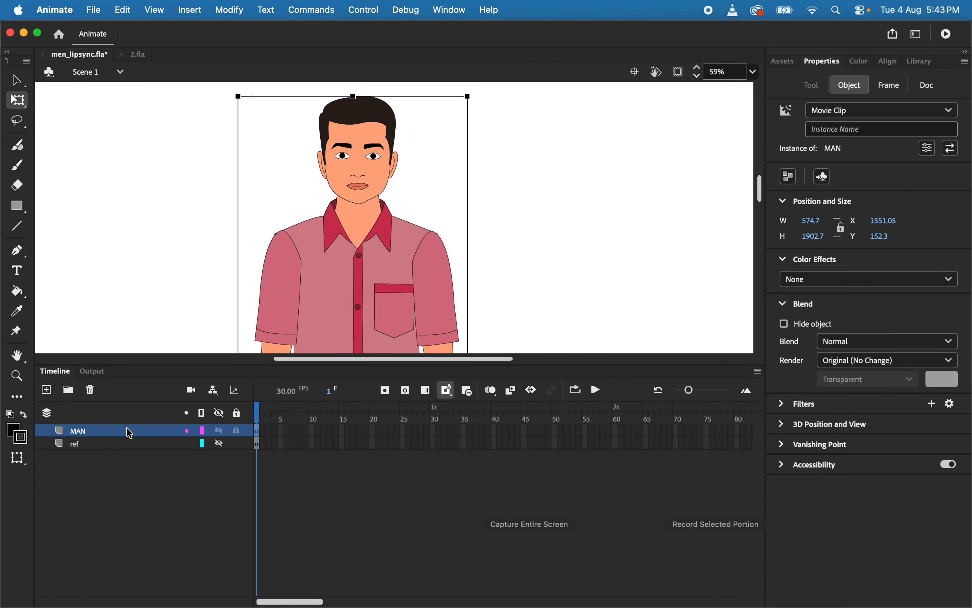
left_click(124, 443)
left_click(93, 392)
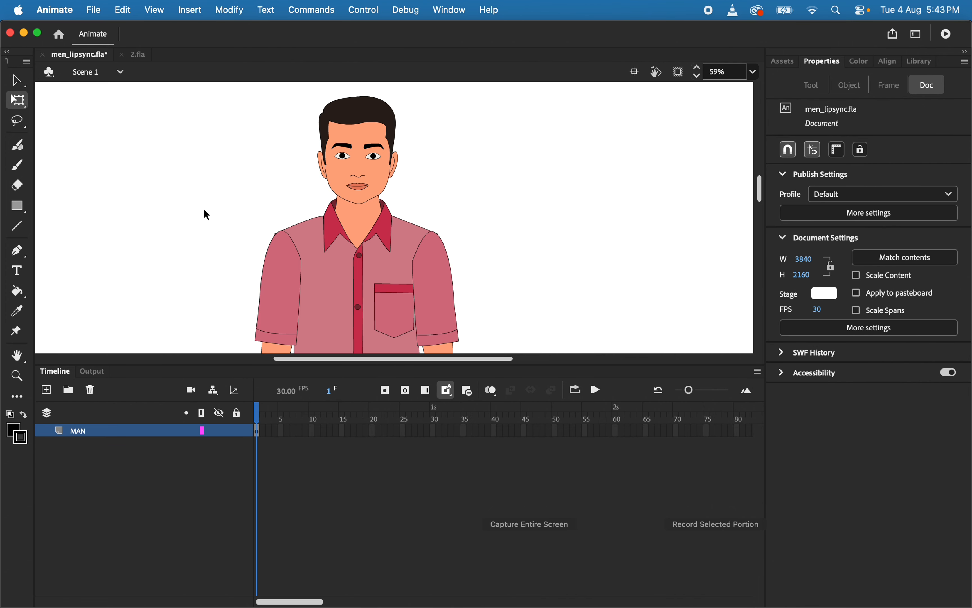
key("super+Return")
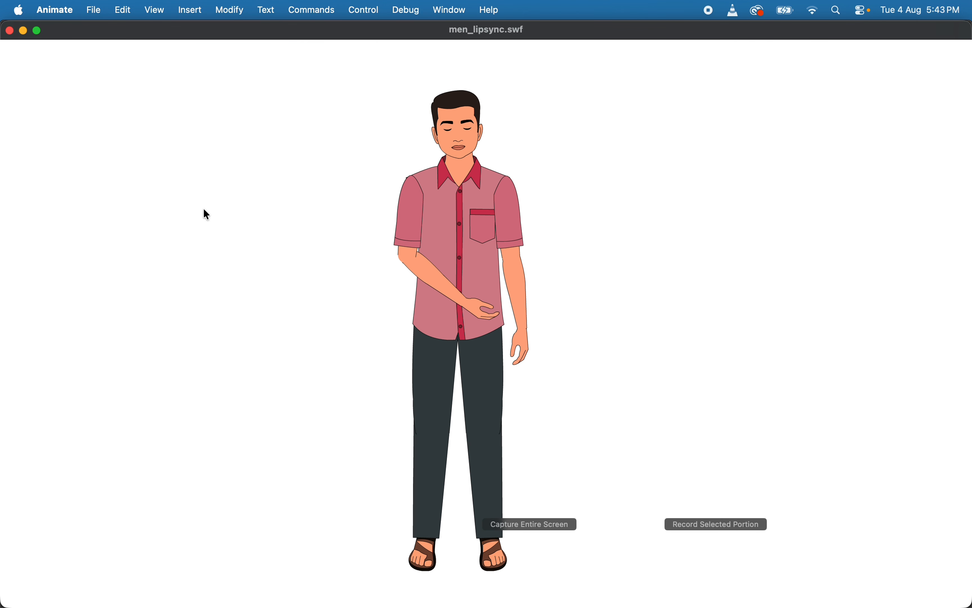